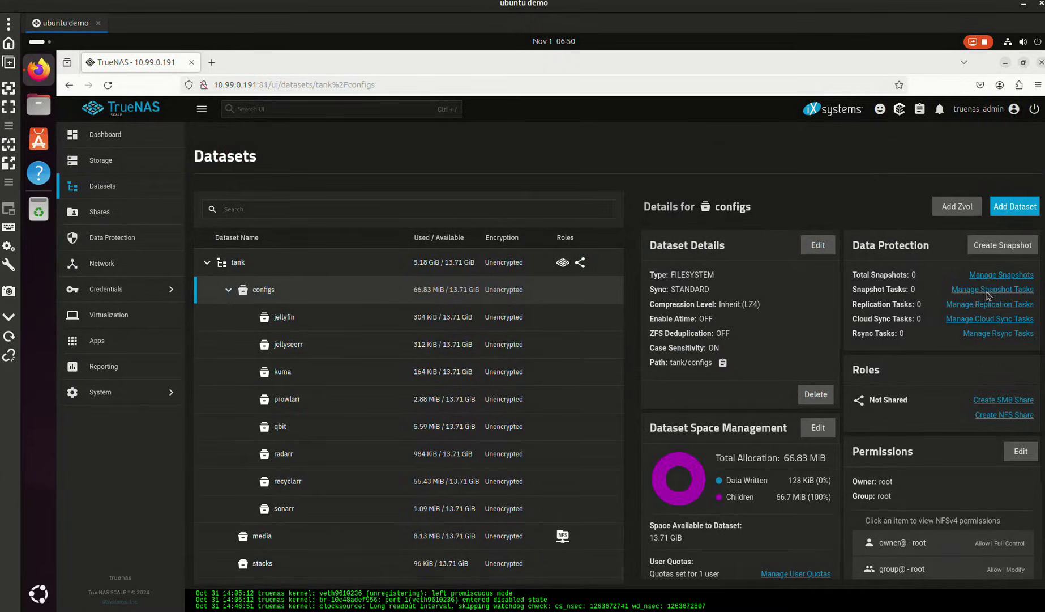
# - Create the nginx dataset under tank/configs with the Generic preset, skipping permissions
pyautogui.click(1010, 208)
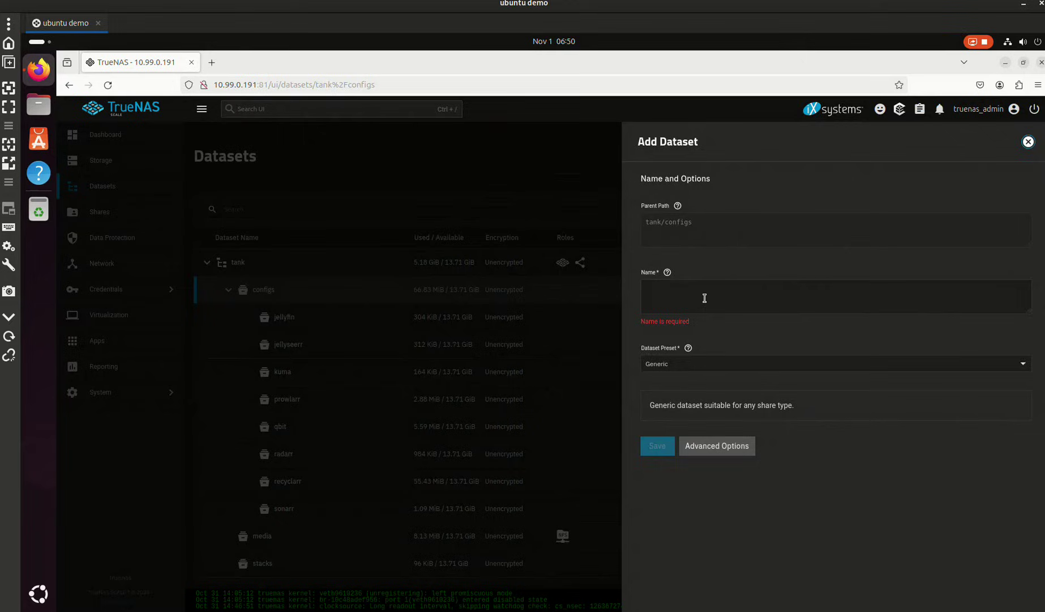
pyautogui.click(704, 298)
pyautogui.write('nginx')
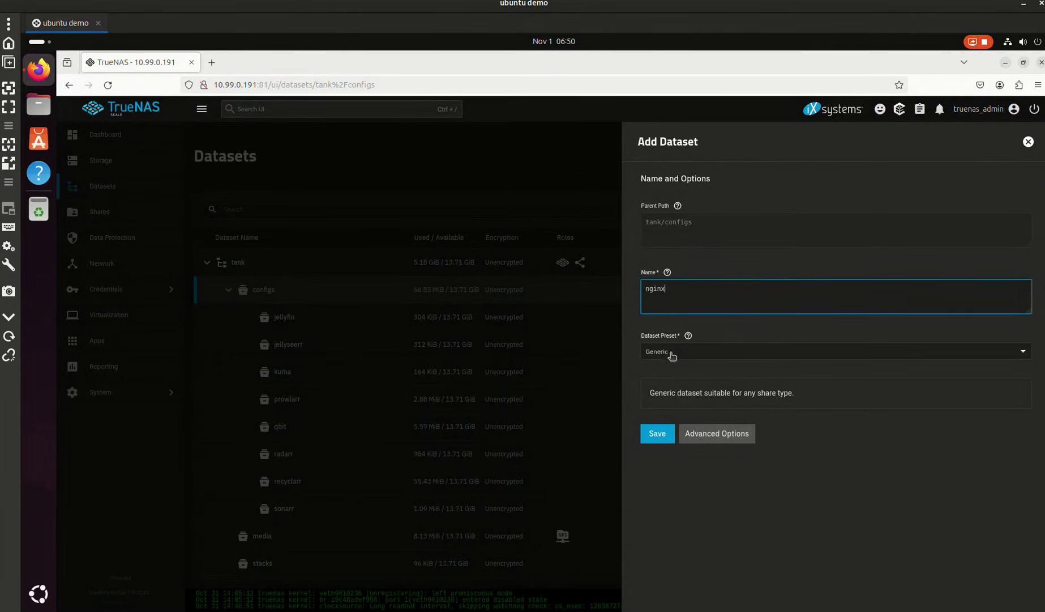
pyautogui.click(672, 353)
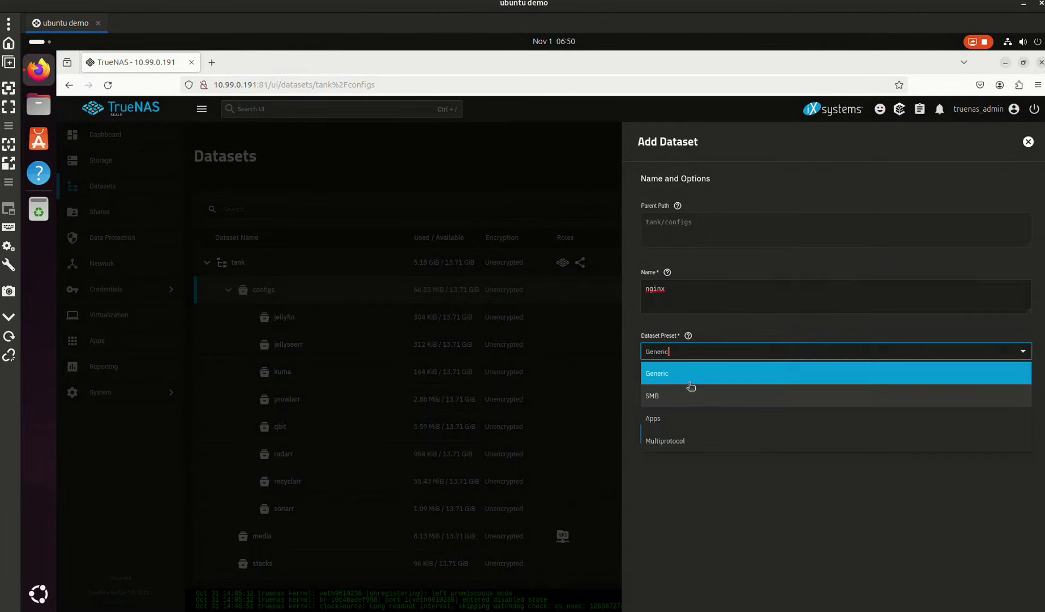
pyautogui.click(688, 378)
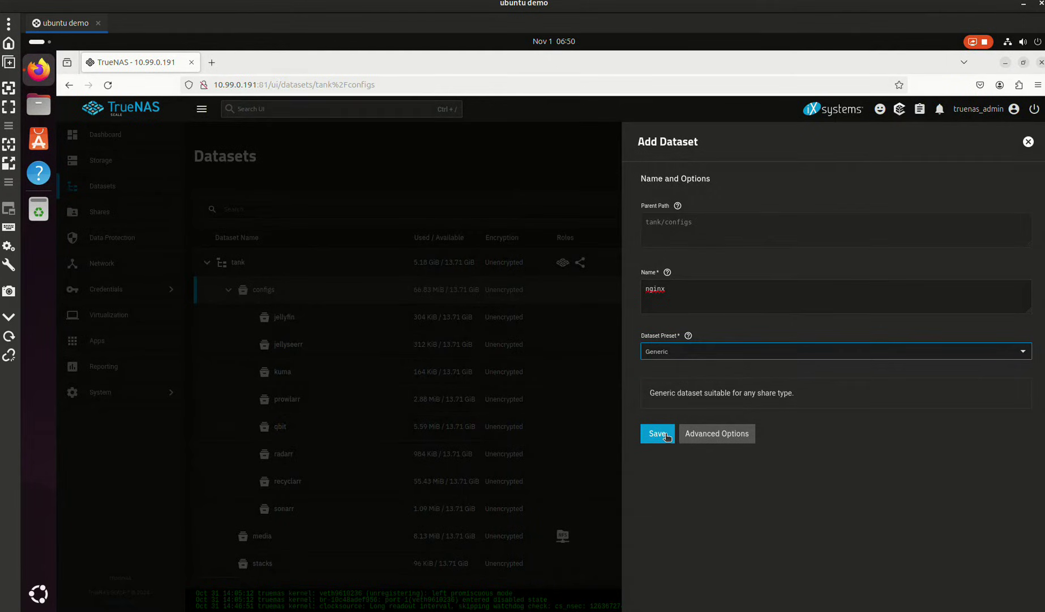
pyautogui.click(657, 434)
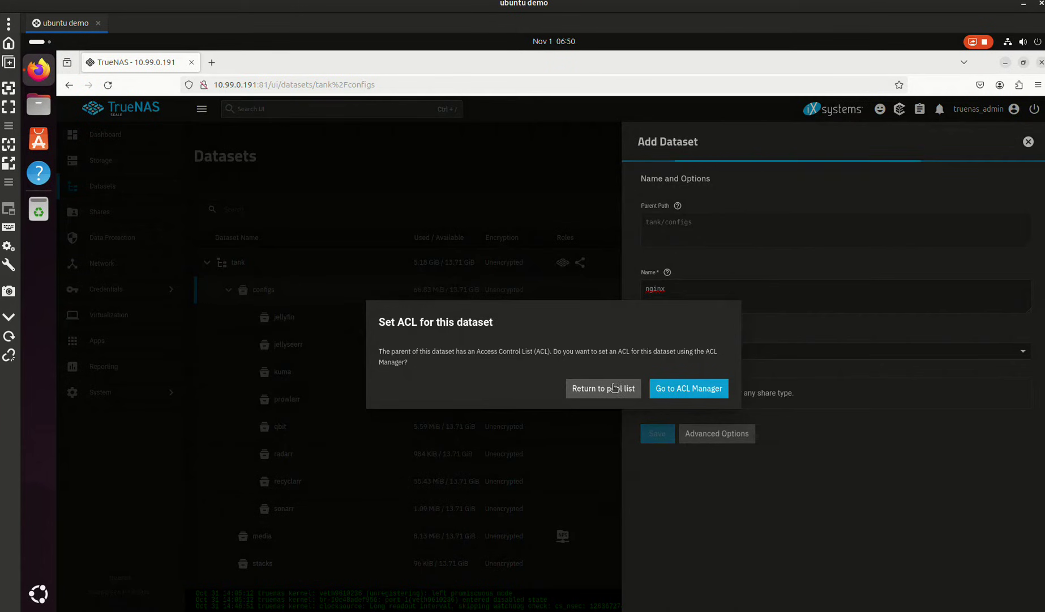
pyautogui.click(612, 391)
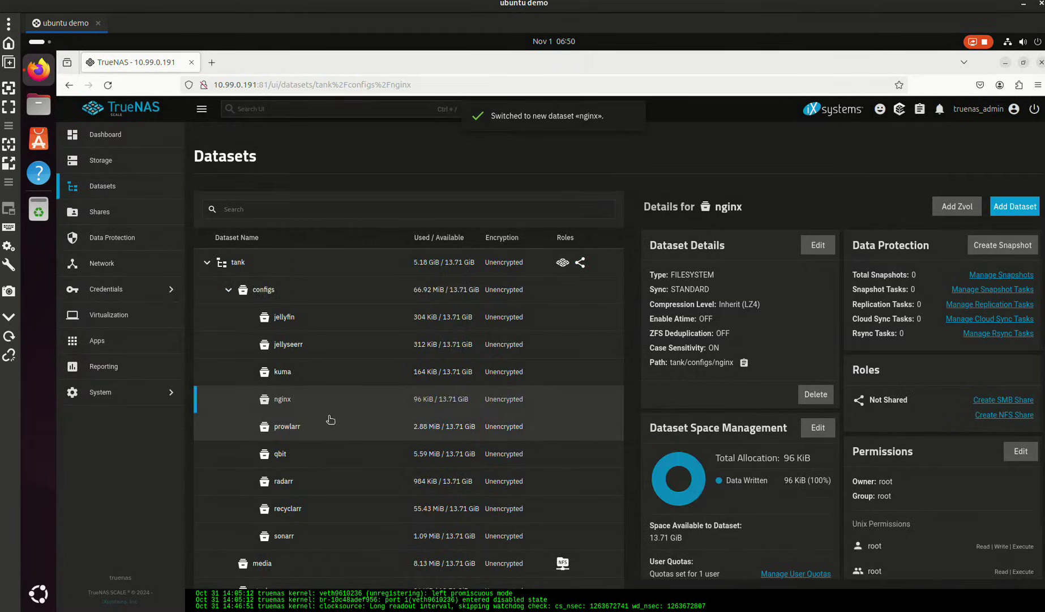
# - Add a certs child dataset inside nginx with the Generic preset
pyautogui.click(1015, 206)
pyautogui.click(671, 296)
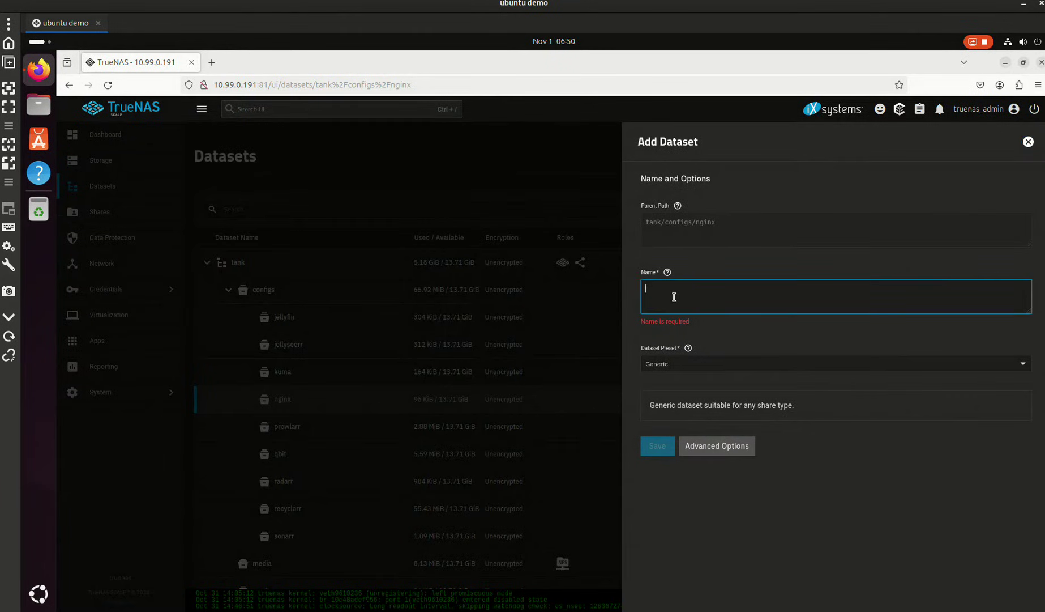
pyautogui.write('certs')
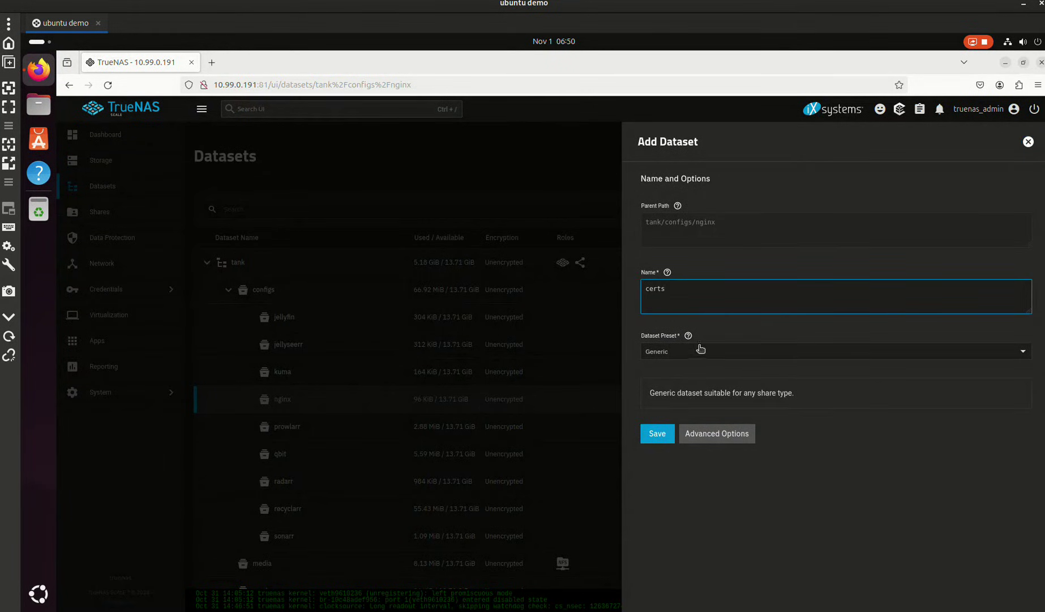
pyautogui.click(700, 348)
pyautogui.click(697, 372)
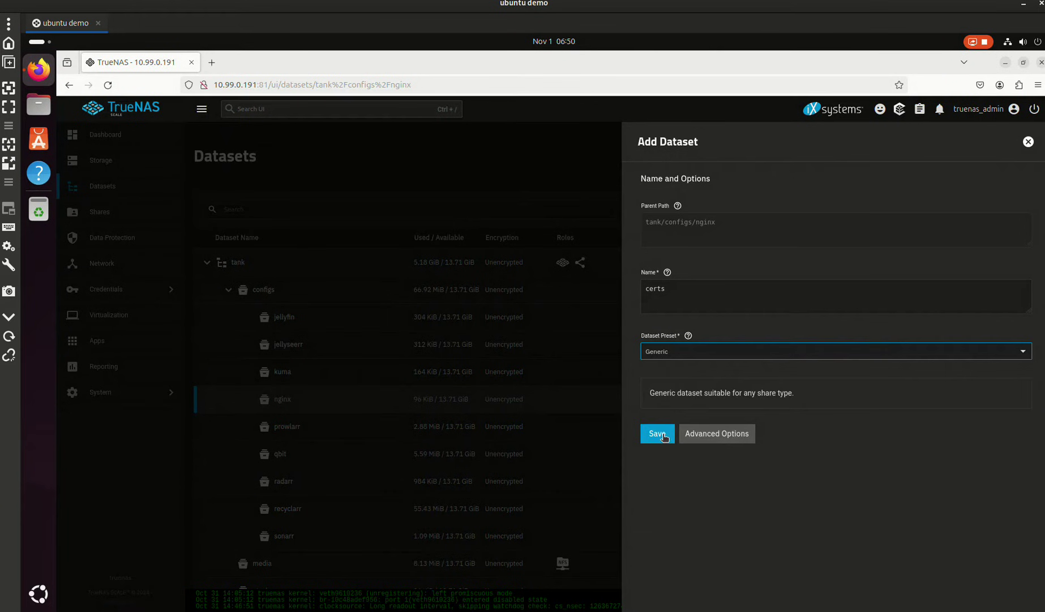
pyautogui.click(663, 436)
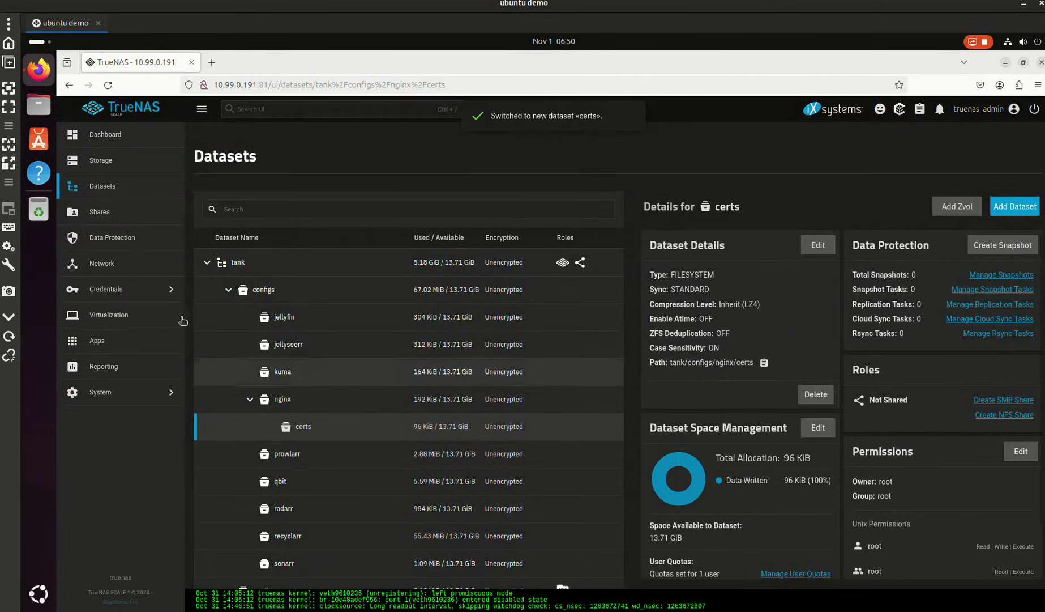
# - Search the app catalog for nginx and open the Nginx Proxy Manager install form
pyautogui.click(136, 343)
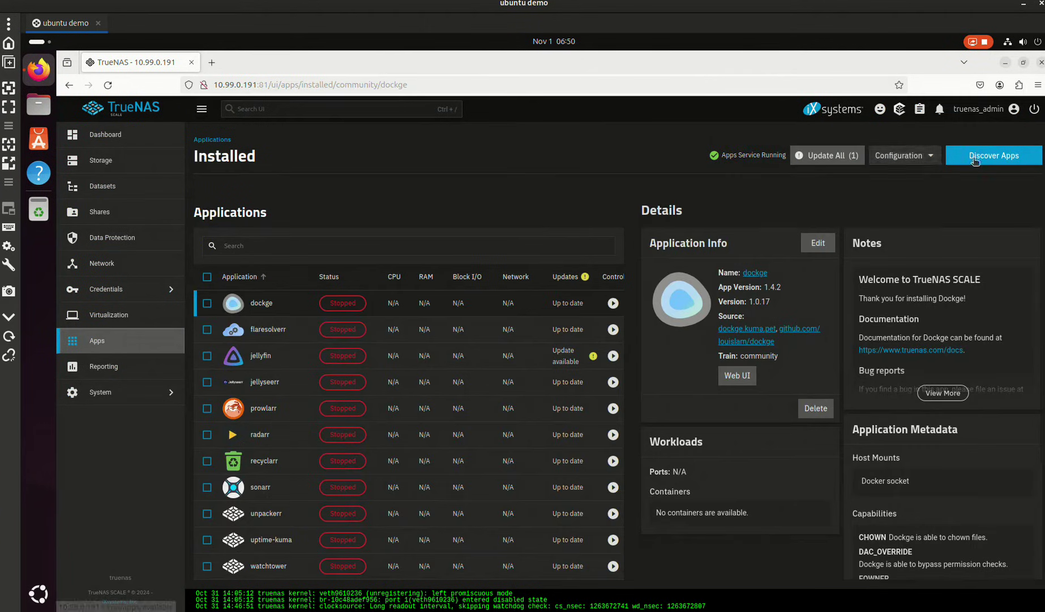
pyautogui.click(975, 161)
pyautogui.click(320, 212)
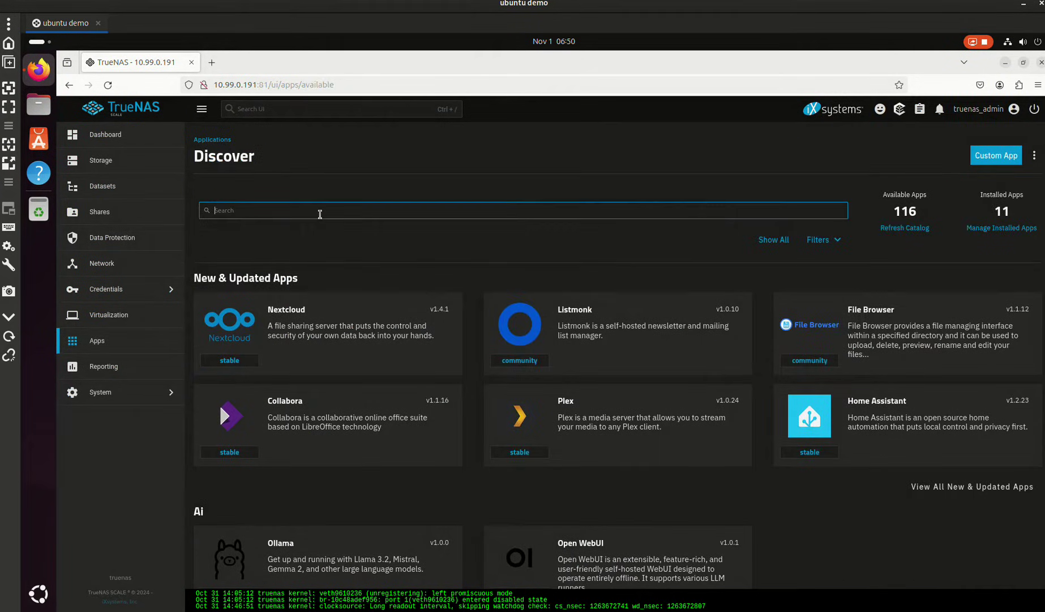
pyautogui.write('nginx')
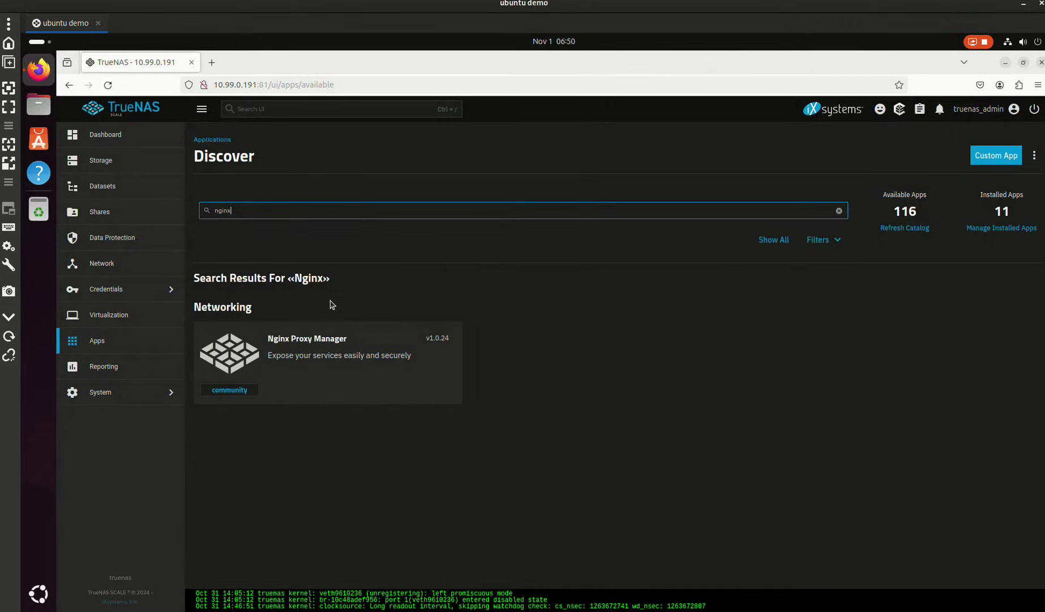
pyautogui.click(333, 373)
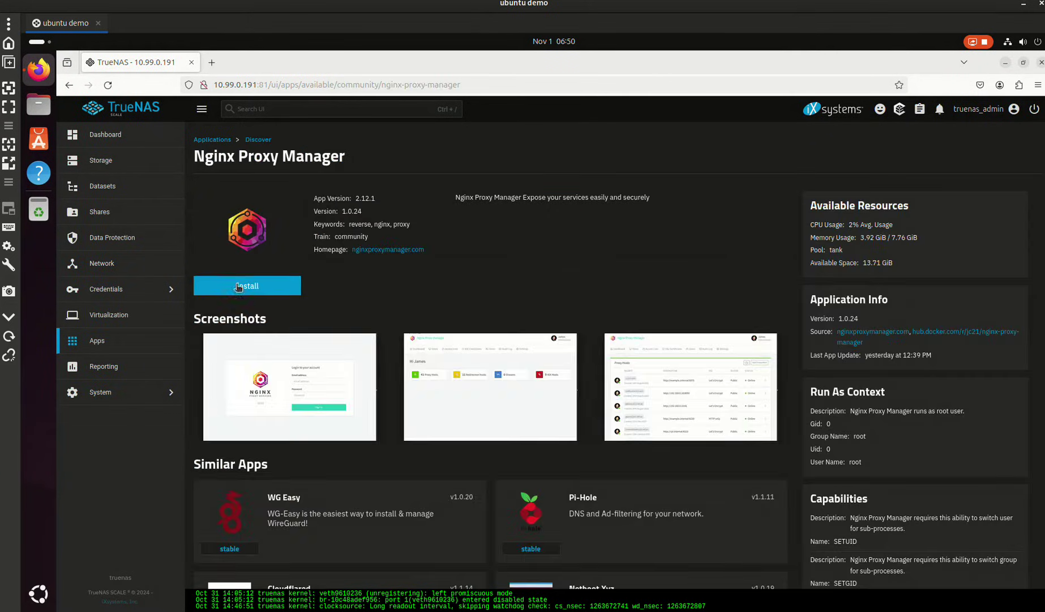
pyautogui.click(238, 286)
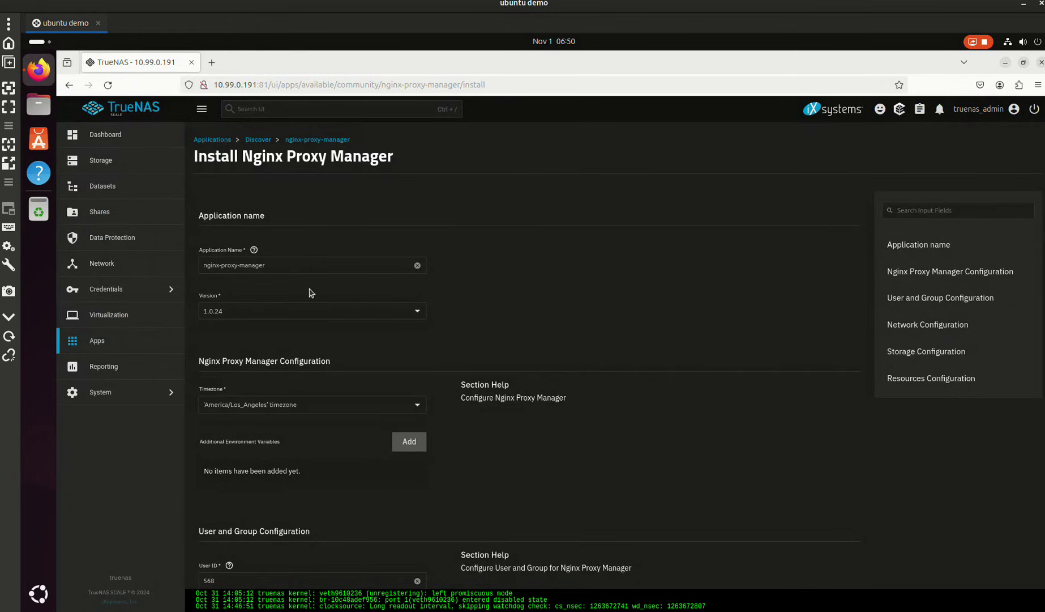
# - Set both User ID and Group ID to 0
pyautogui.scroll(-3, 311, 293)
pyautogui.scroll(-1, 277, 329)
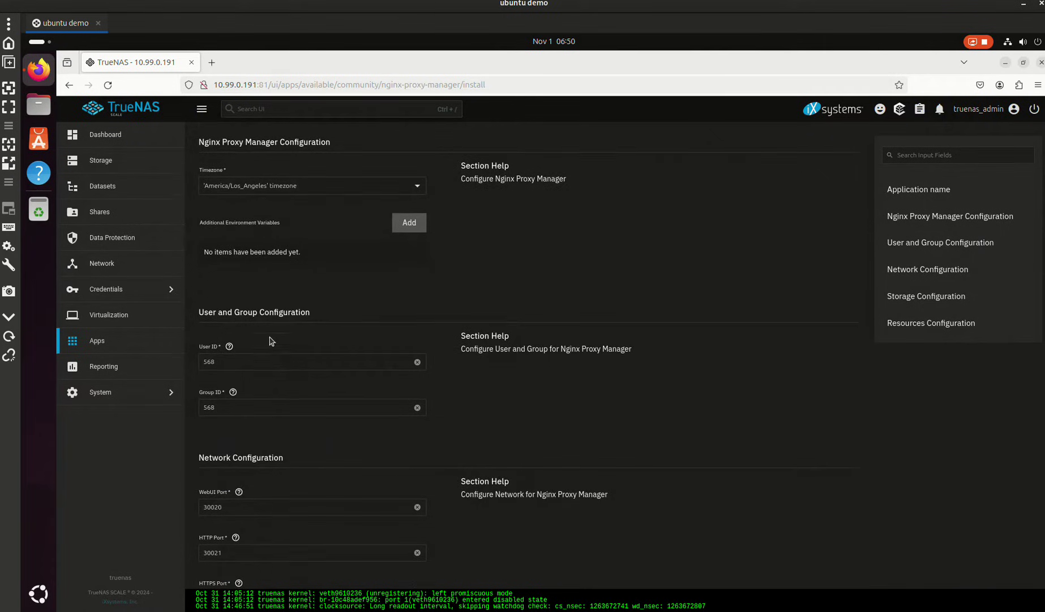
pyautogui.doubleClick(229, 366)
pyautogui.press('Tab')
pyautogui.write('0')
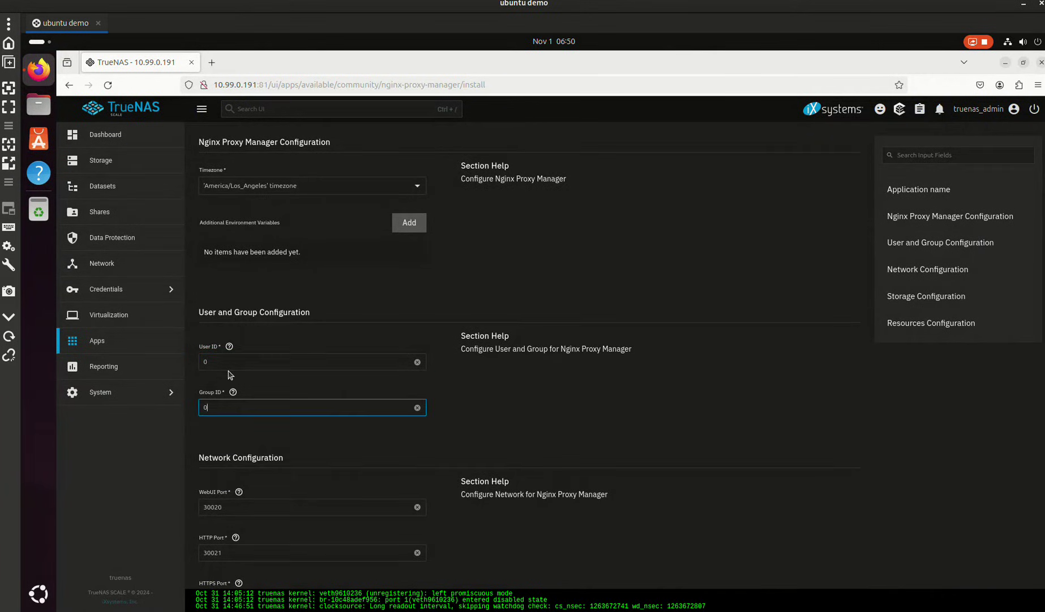
pyautogui.press('Down')
pyautogui.press('Down')
pyautogui.scroll(-3, 238, 450)
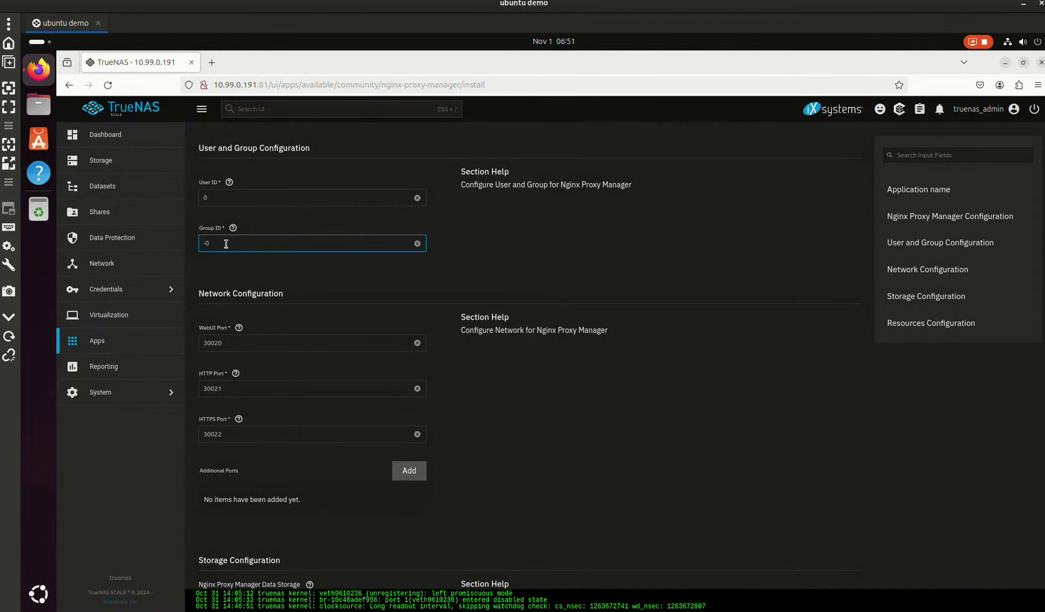
pyautogui.press('BackSpace')
pyautogui.press('BackSpace')
pyautogui.write('0')
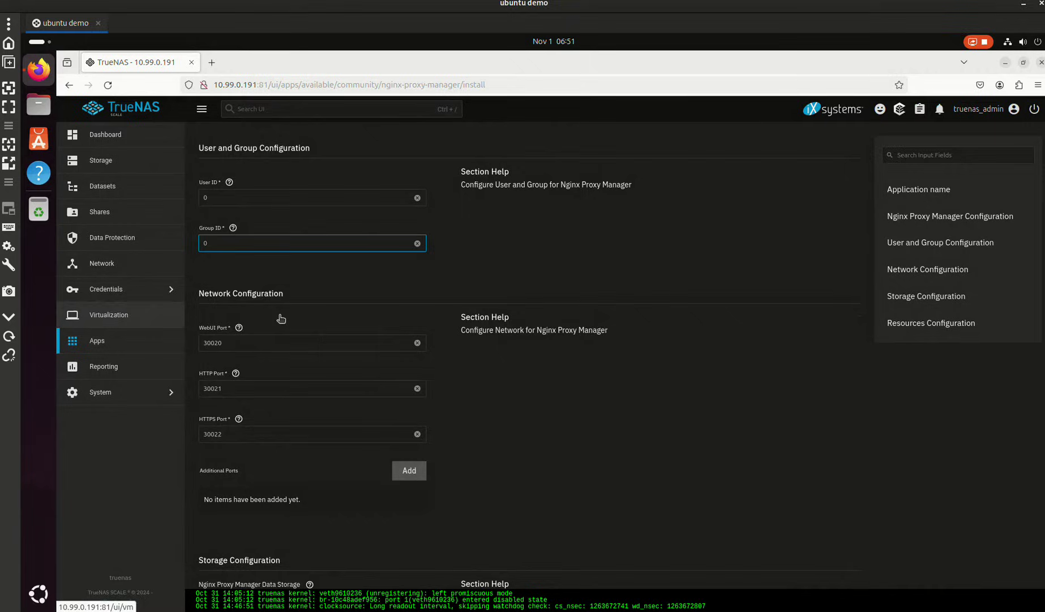
# - Enter HTTP port 80 and begin the HTTPS port 443
pyautogui.press('Tab')
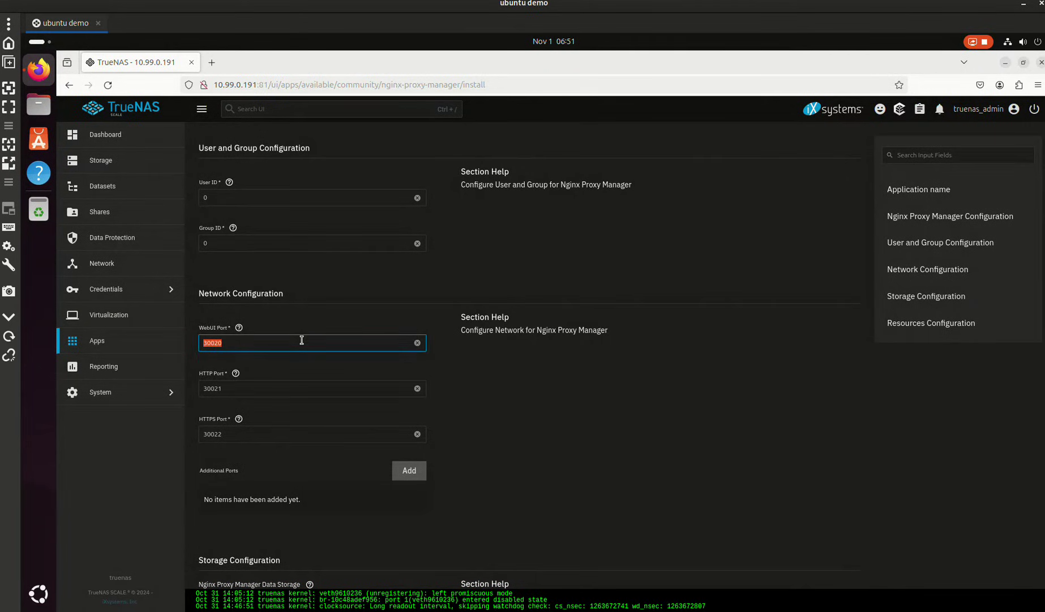
pyautogui.press('Tab')
pyautogui.write('80')
pyautogui.press('Tab')
pyautogui.write('4')
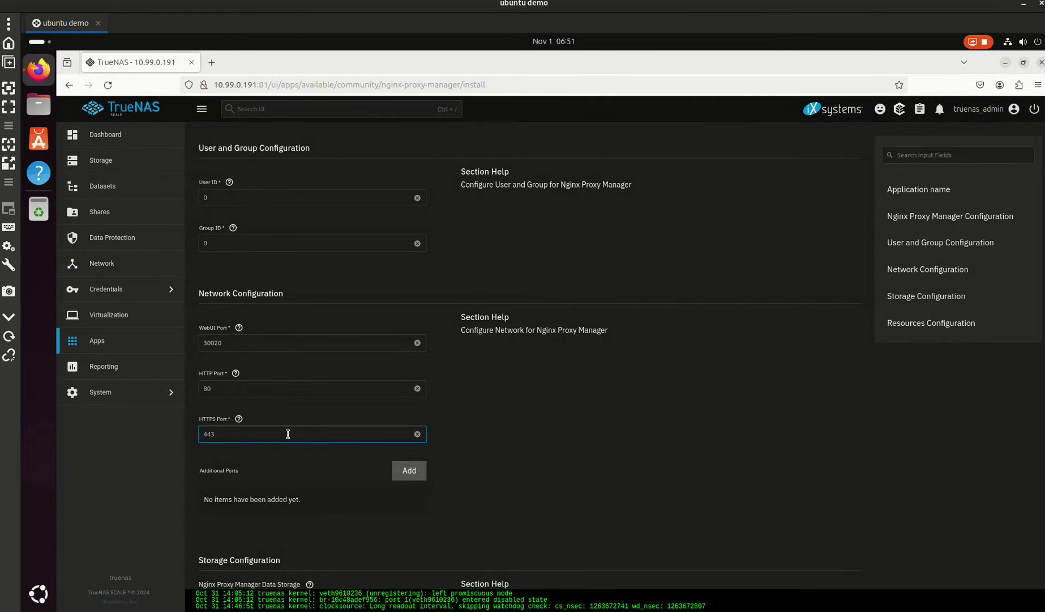
pyautogui.scroll(-8, 343, 401)
# - Store the app data on host path /mnt/tank/configs/nginx
pyautogui.click(286, 241)
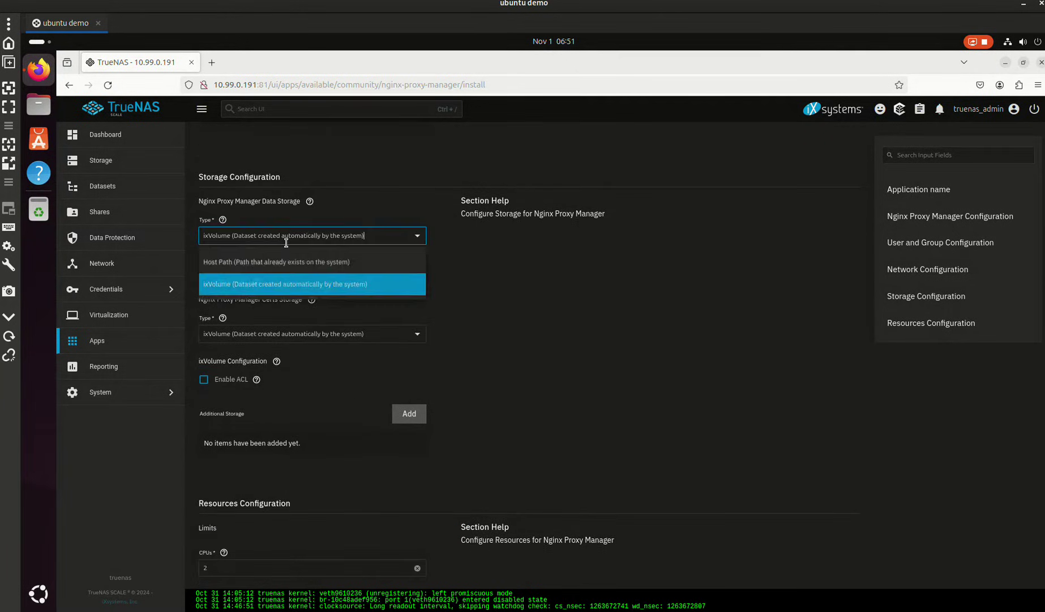
pyautogui.click(227, 262)
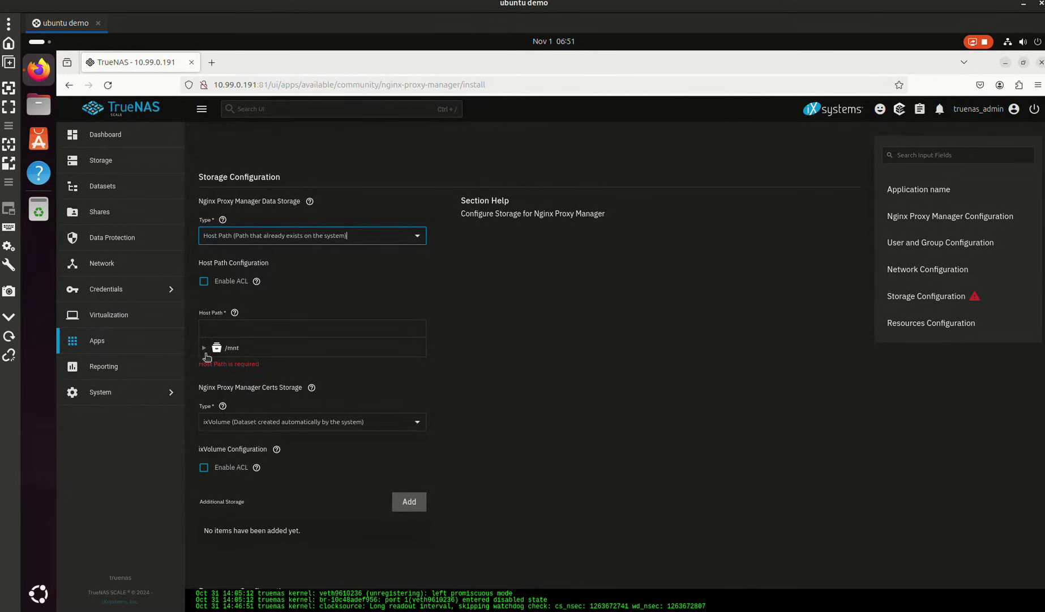
pyautogui.click(204, 347)
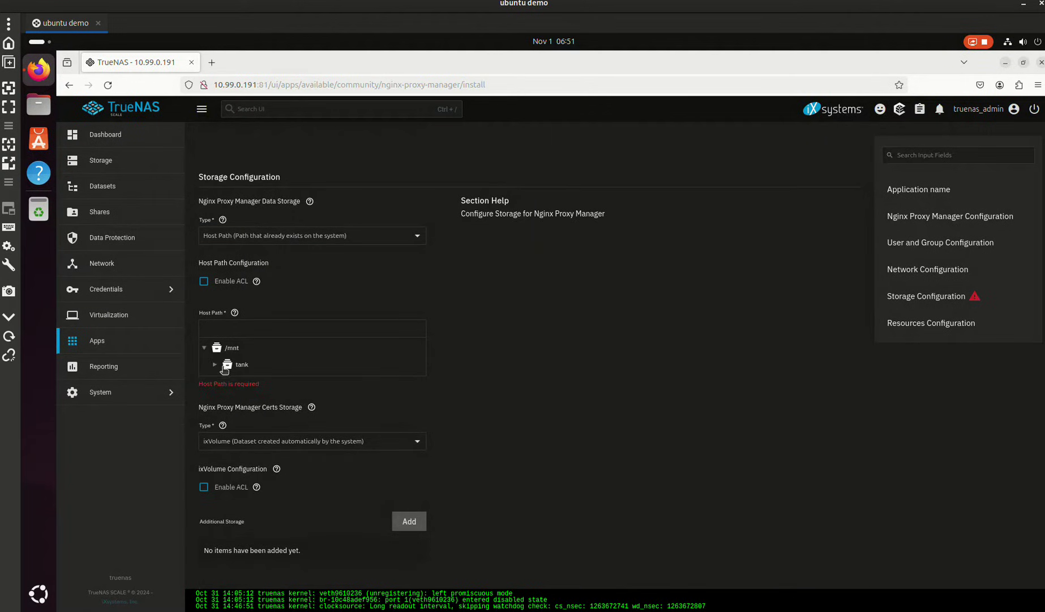
pyautogui.click(215, 364)
pyautogui.click(225, 381)
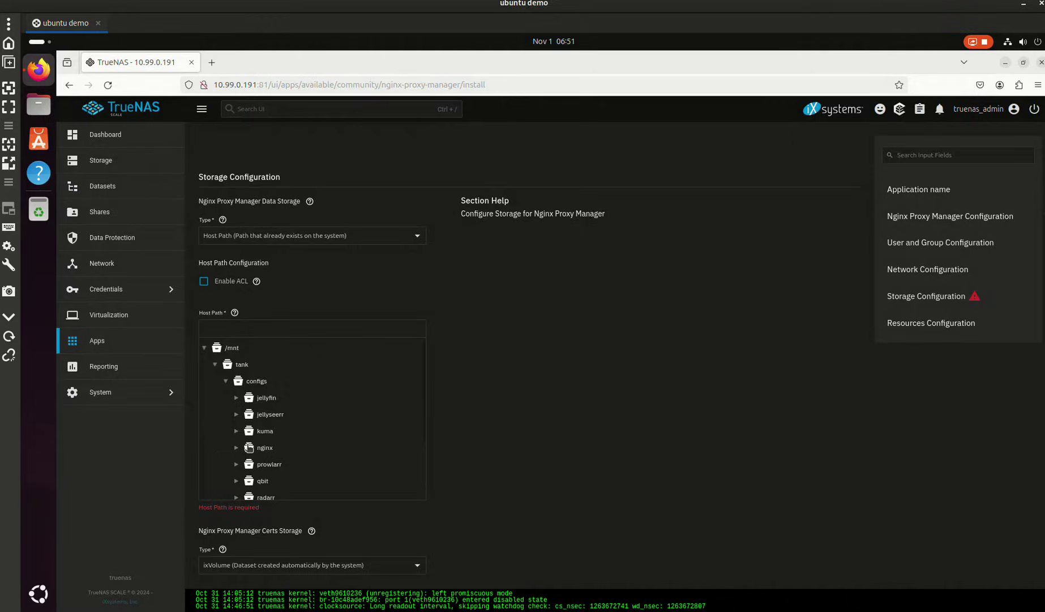
pyautogui.click(249, 447)
pyautogui.scroll(-1, 255, 421)
pyautogui.scroll(-4, 470, 456)
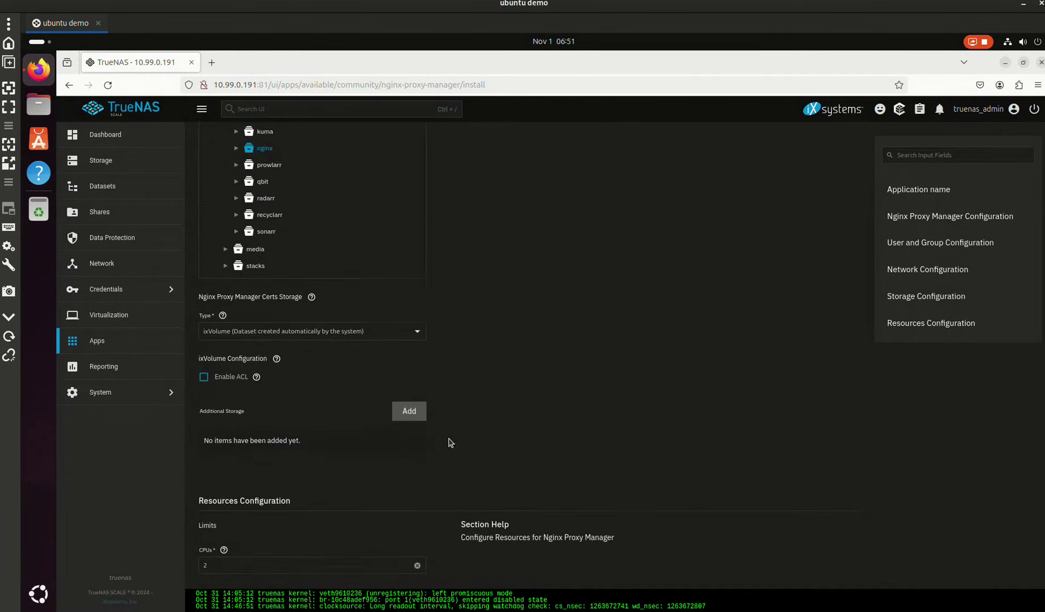
pyautogui.scroll(-1, 451, 442)
# - Point certs storage to host path /mnt/tank/configs/nginx/certs and install the app
pyautogui.click(240, 283)
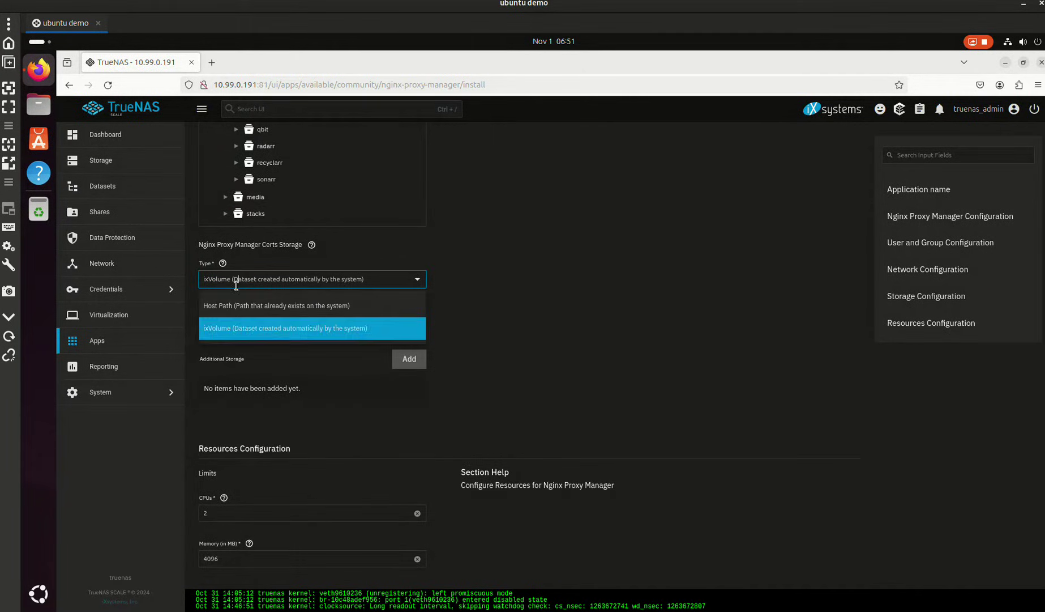
pyautogui.click(224, 304)
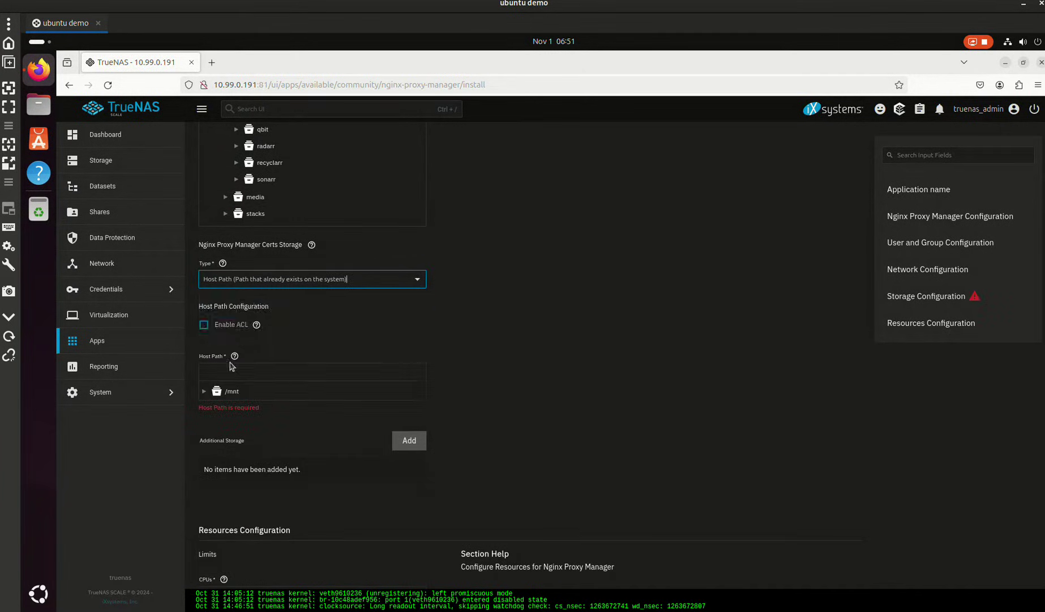
pyautogui.click(204, 390)
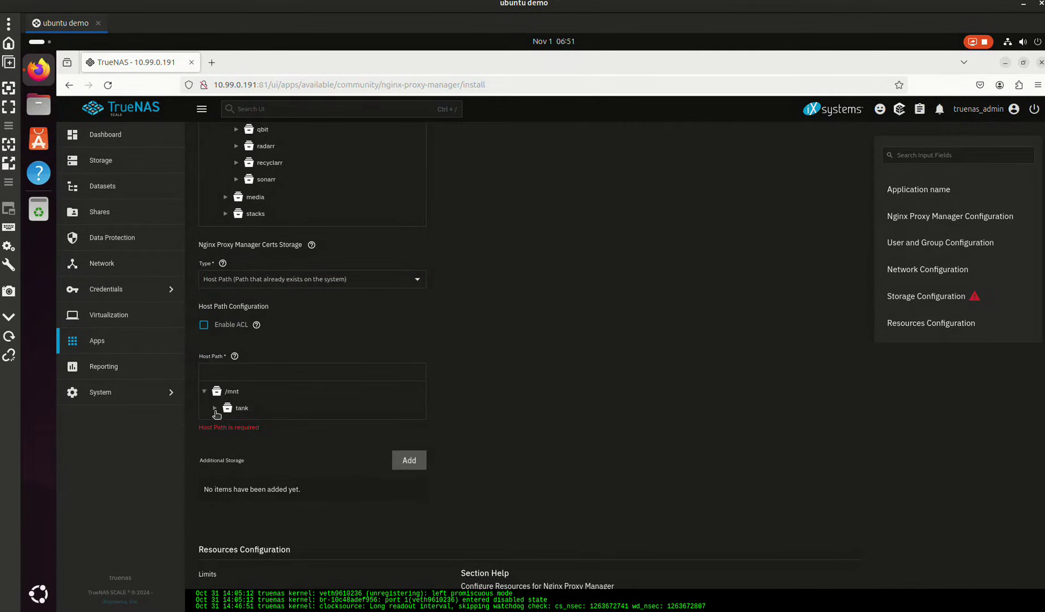
pyautogui.click(215, 407)
pyautogui.click(225, 424)
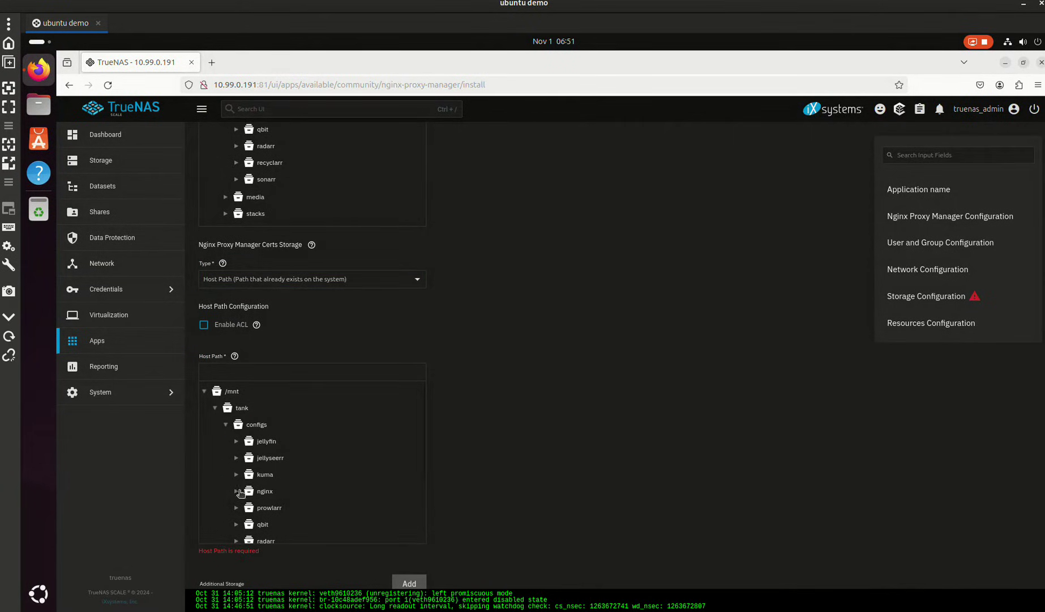
pyautogui.click(237, 491)
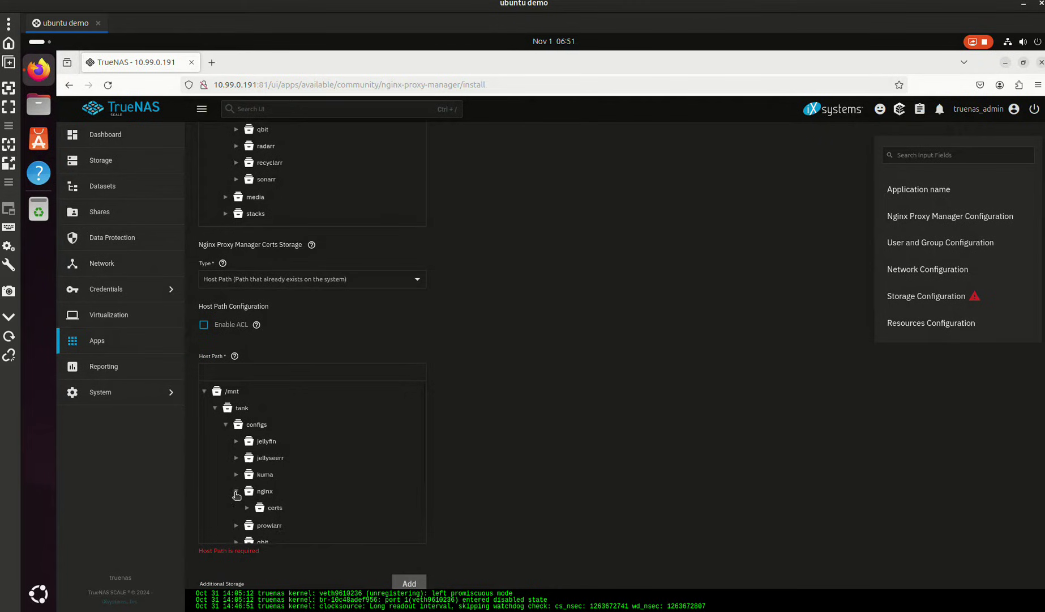
pyautogui.click(262, 508)
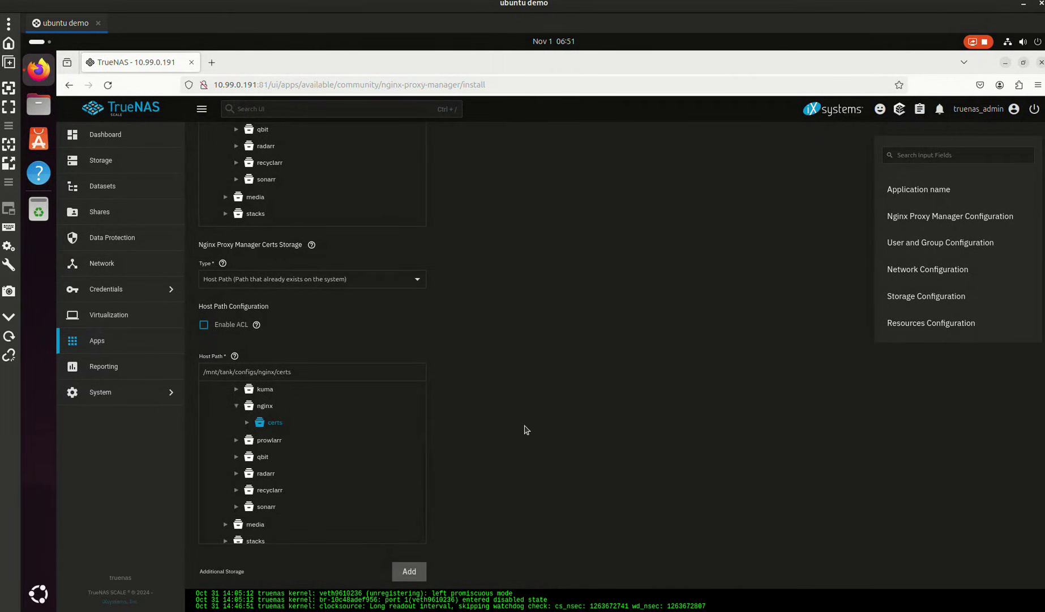
pyautogui.scroll(-5, 526, 429)
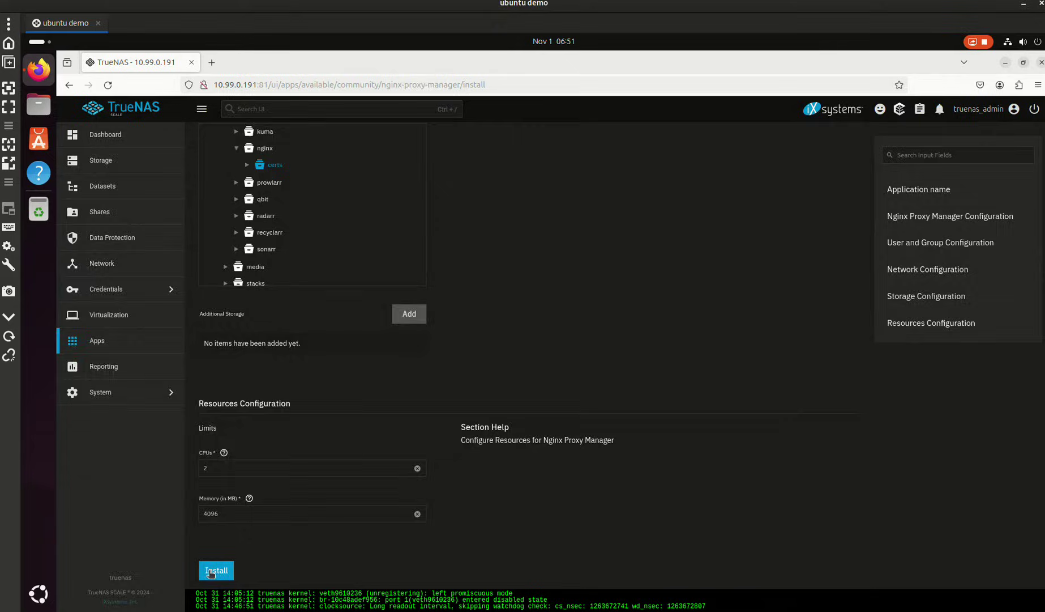
pyautogui.click(211, 573)
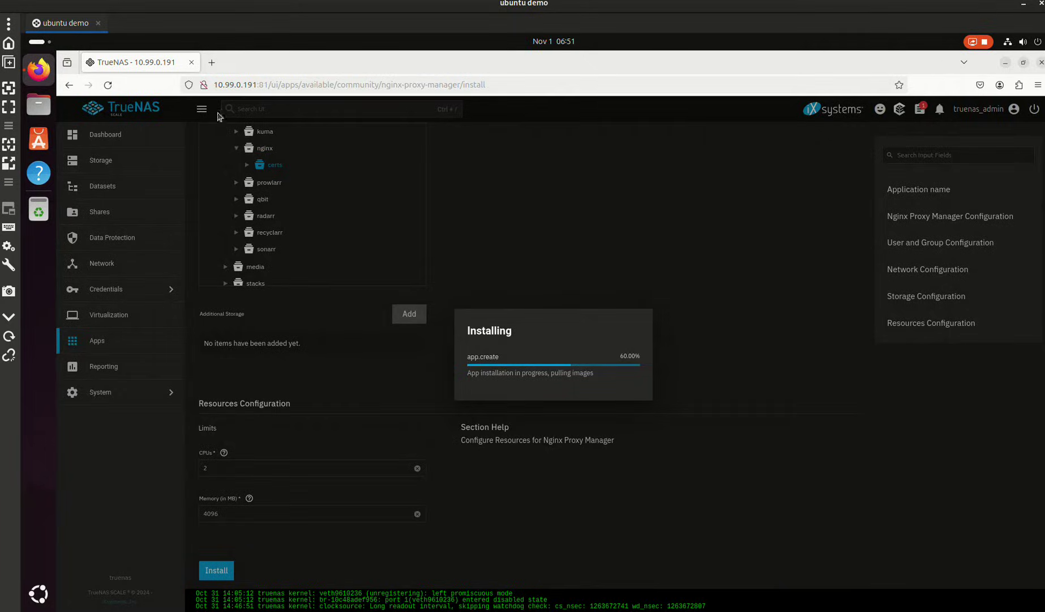
# - Load wiki.hydrology.cc in a new tab and open its Nginx Proxy Manager page
pyautogui.click(212, 63)
pyautogui.write('wi')
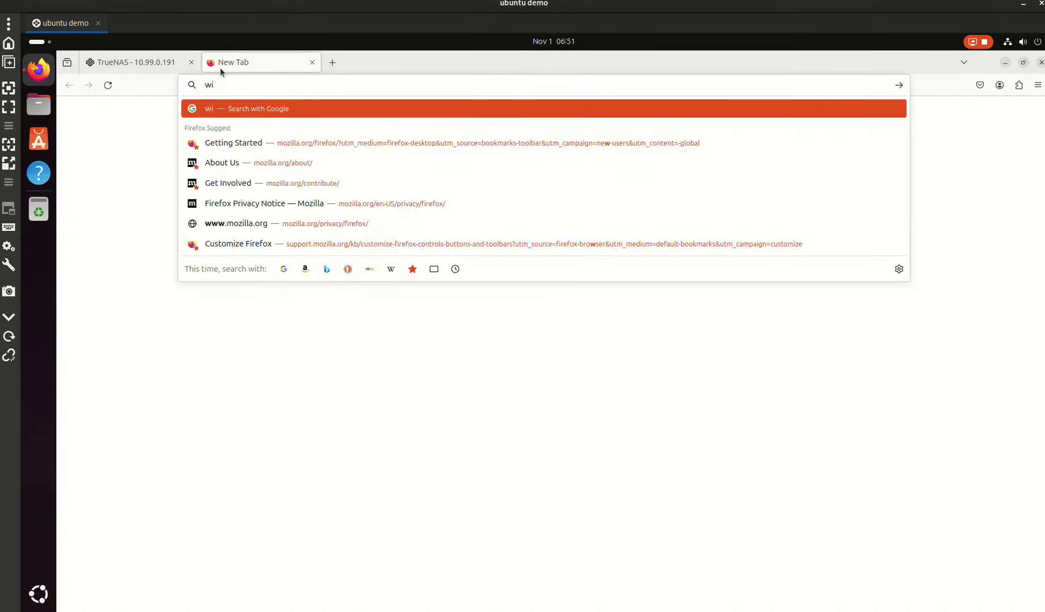
pyautogui.write('ki.hydrology.c')
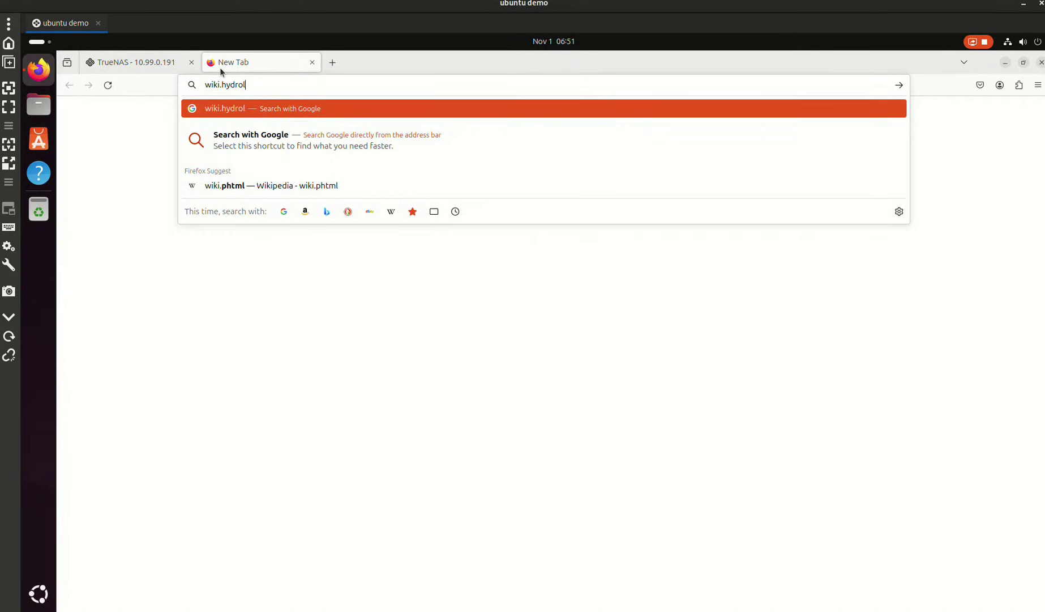
pyautogui.write('c')
pyautogui.press('Return')
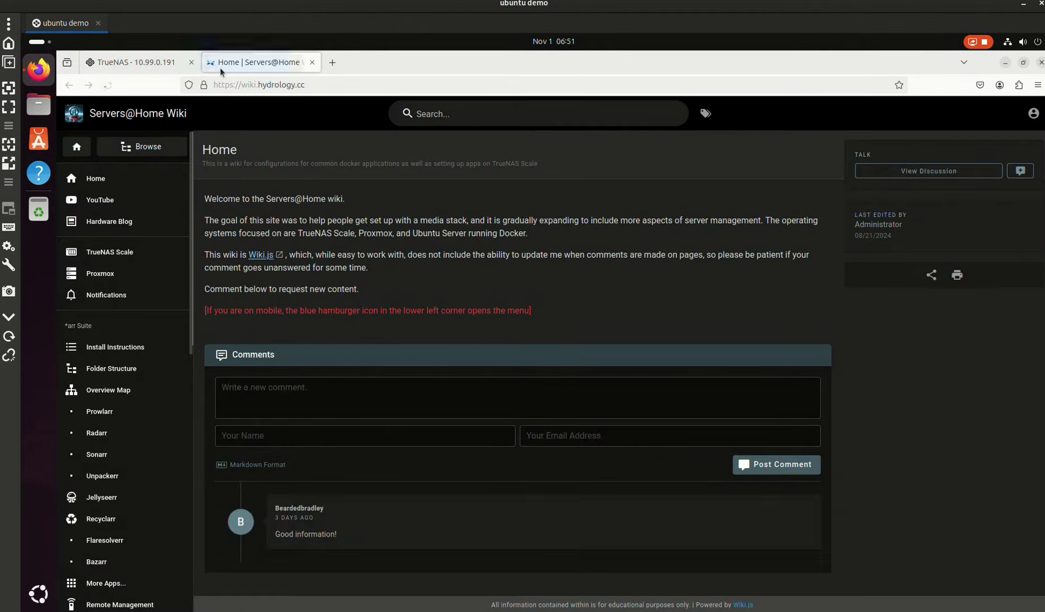
pyautogui.scroll(-3, 116, 420)
pyautogui.scroll(-5, 116, 421)
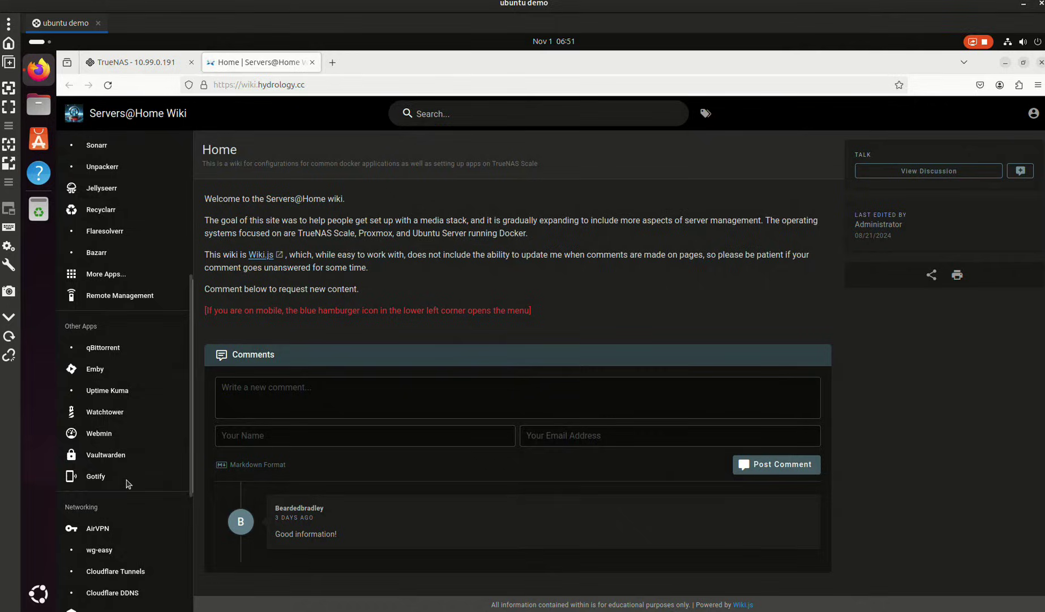
pyautogui.click(131, 511)
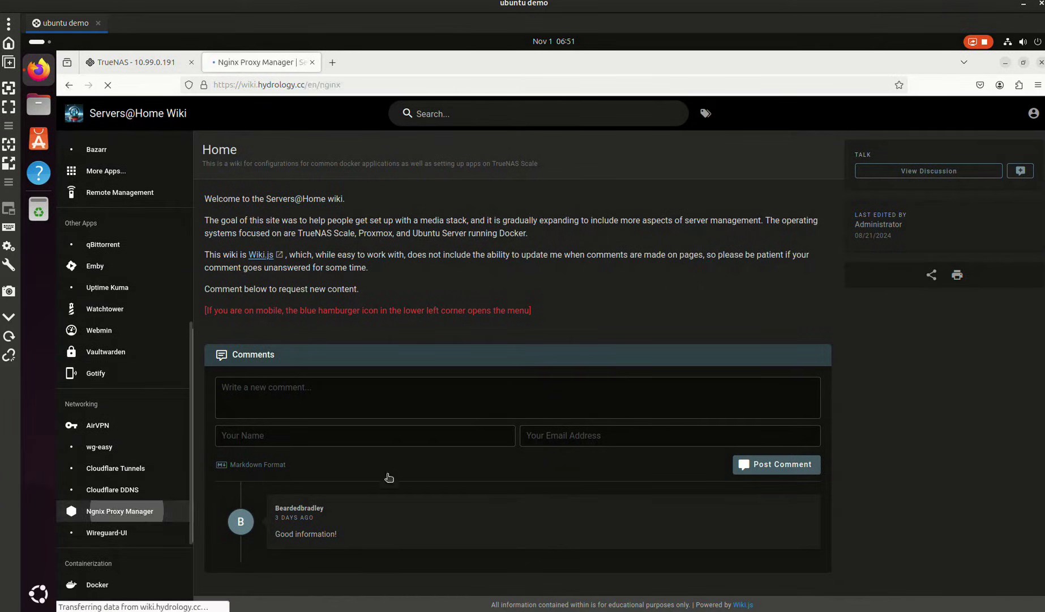
# - Copy the default login username from the Login section and return to the TrueNAS tab
pyautogui.scroll(-15, 430, 351)
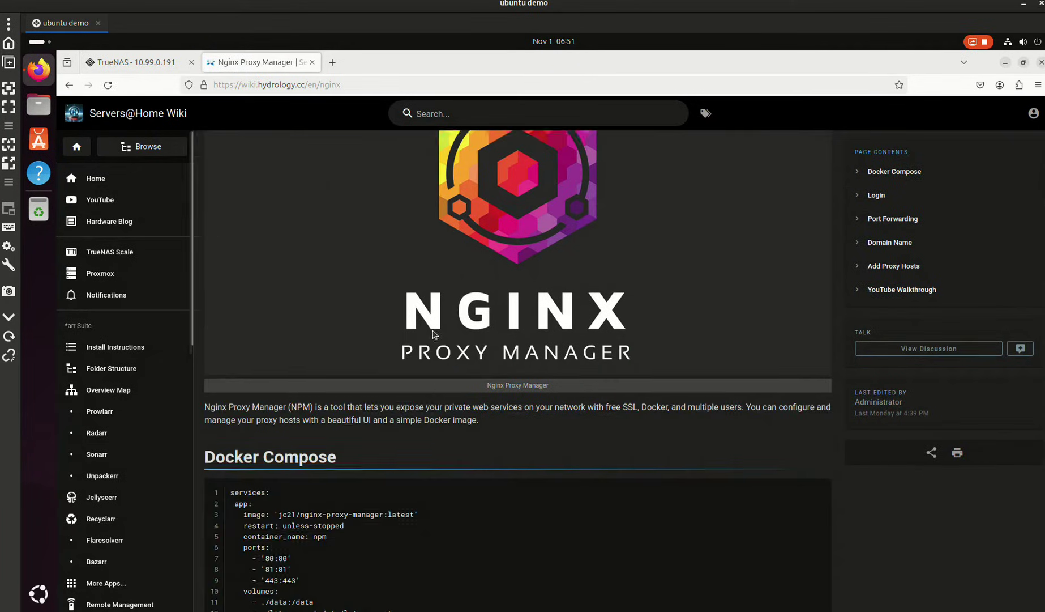
pyautogui.scroll(-3, 424, 337)
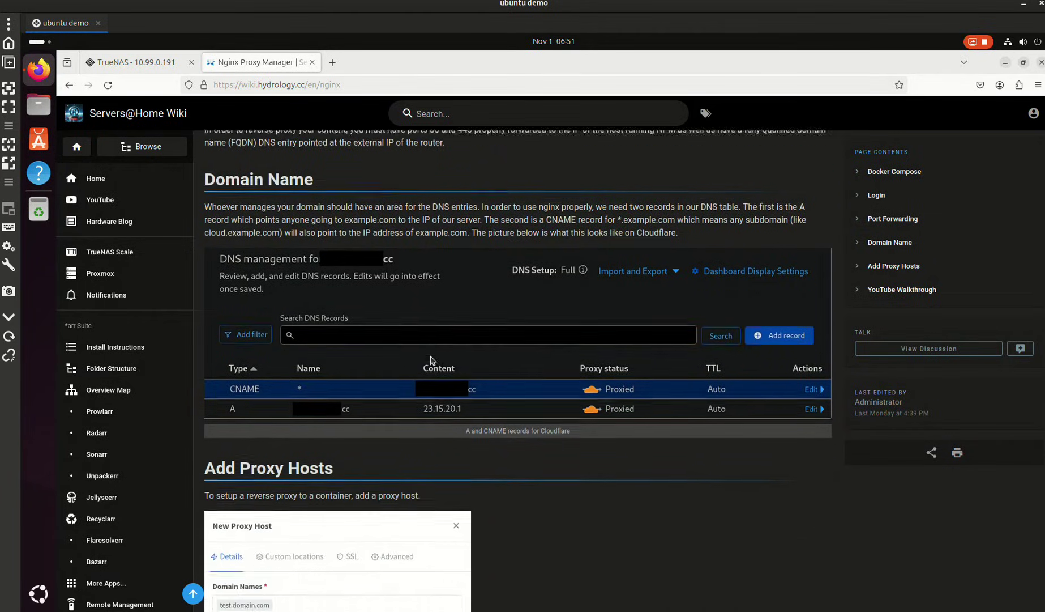
pyautogui.scroll(5, 362, 332)
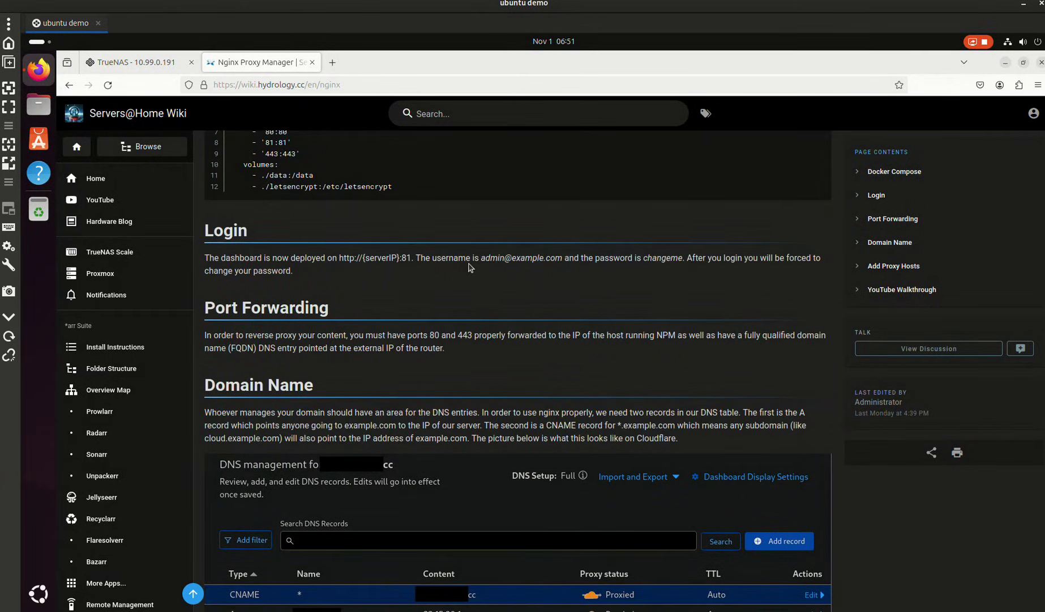
pyautogui.moveTo(482, 260); pyautogui.dragTo(560, 261)
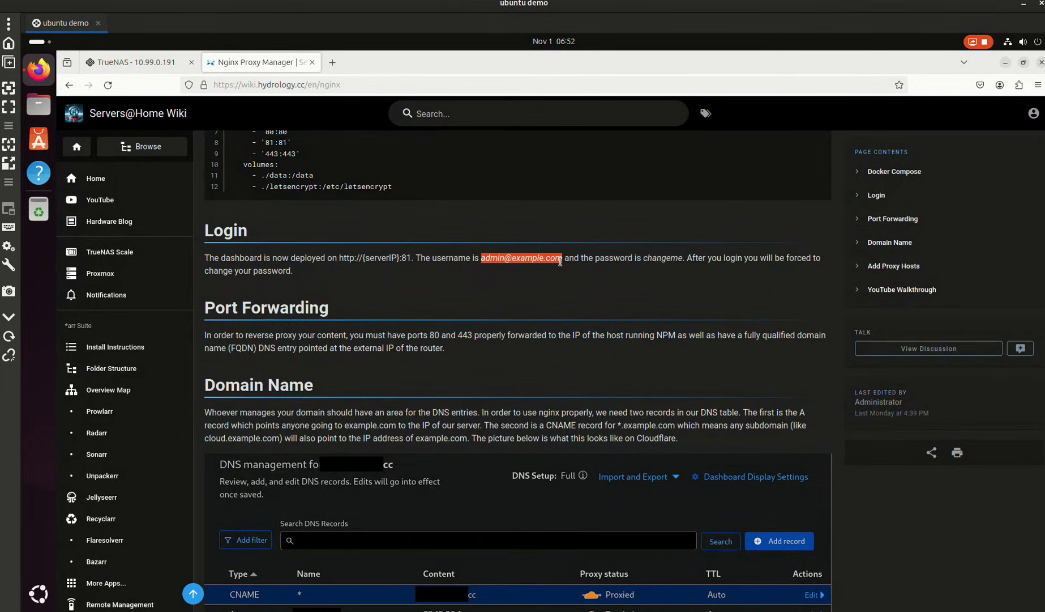
pyautogui.rightClick(559, 261)
pyautogui.click(579, 276)
pyautogui.click(159, 63)
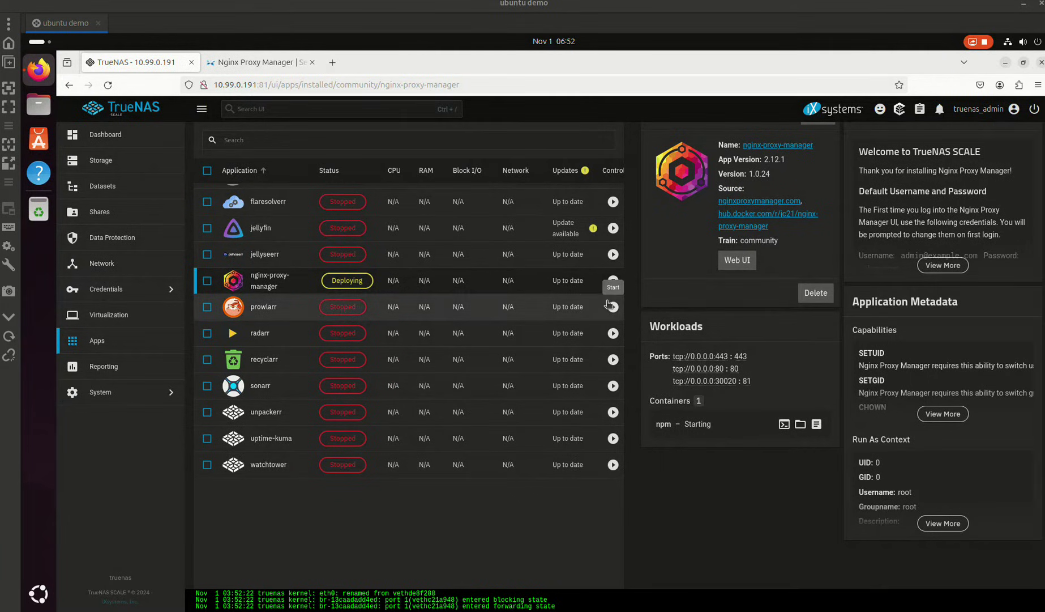
# - Stream and read the npm container's logs
pyautogui.scroll(2, 784, 365)
pyautogui.click(815, 483)
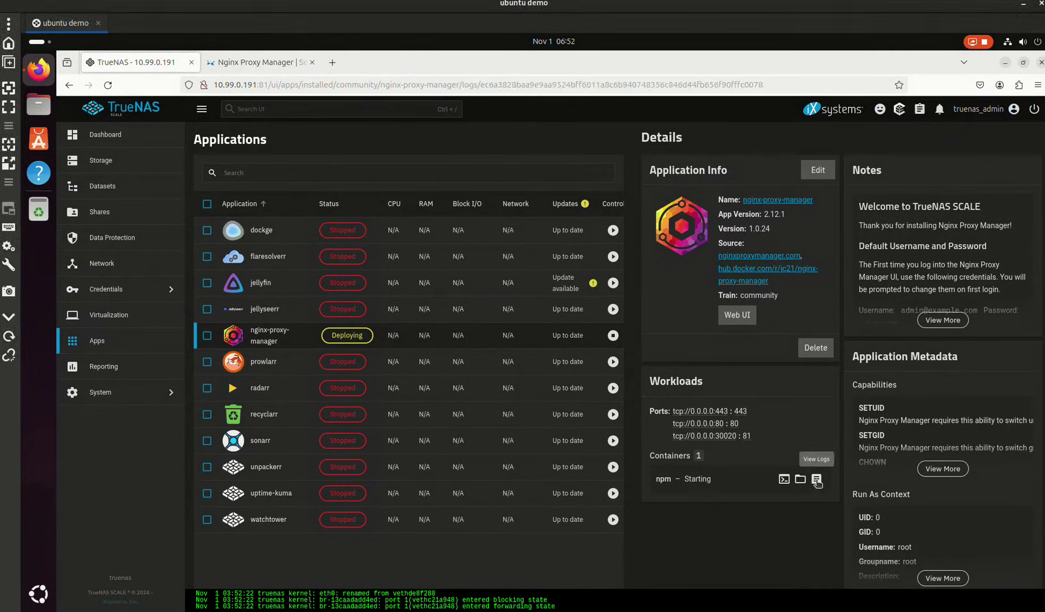
pyautogui.click(624, 396)
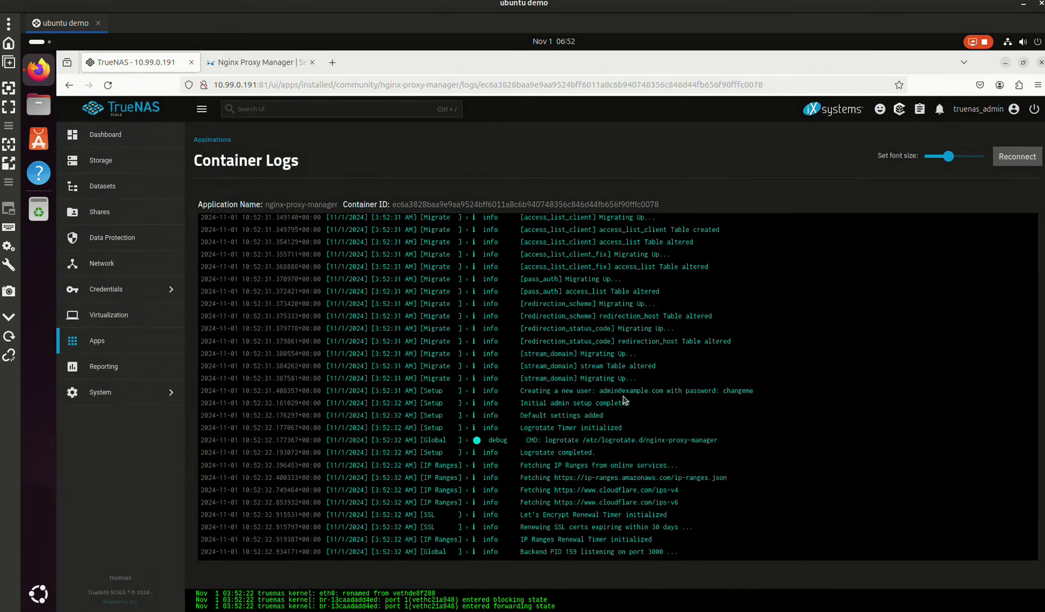
pyautogui.scroll(10, 549, 438)
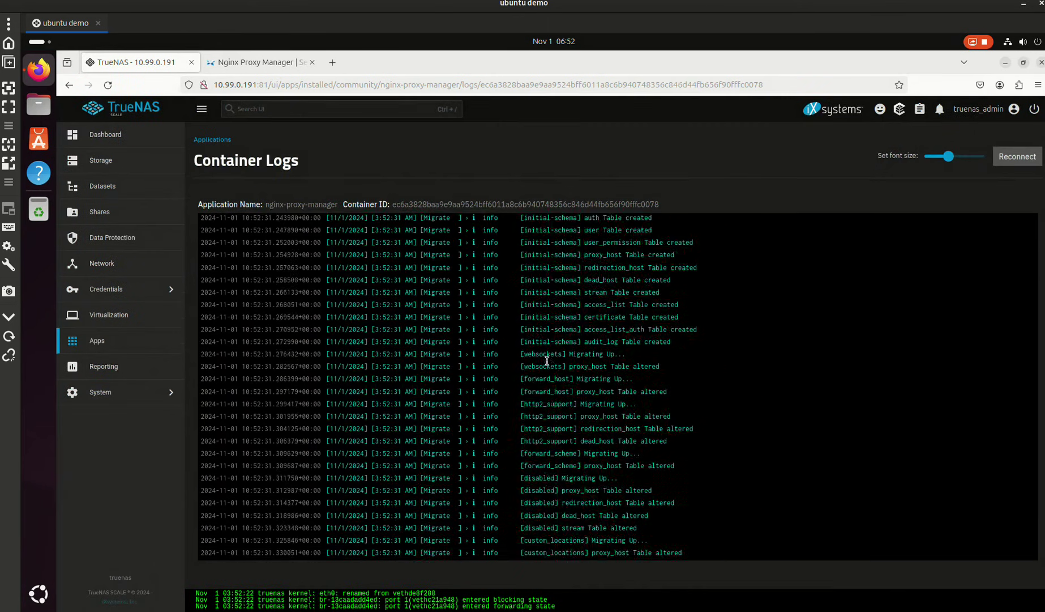
pyautogui.scroll(-10, 543, 382)
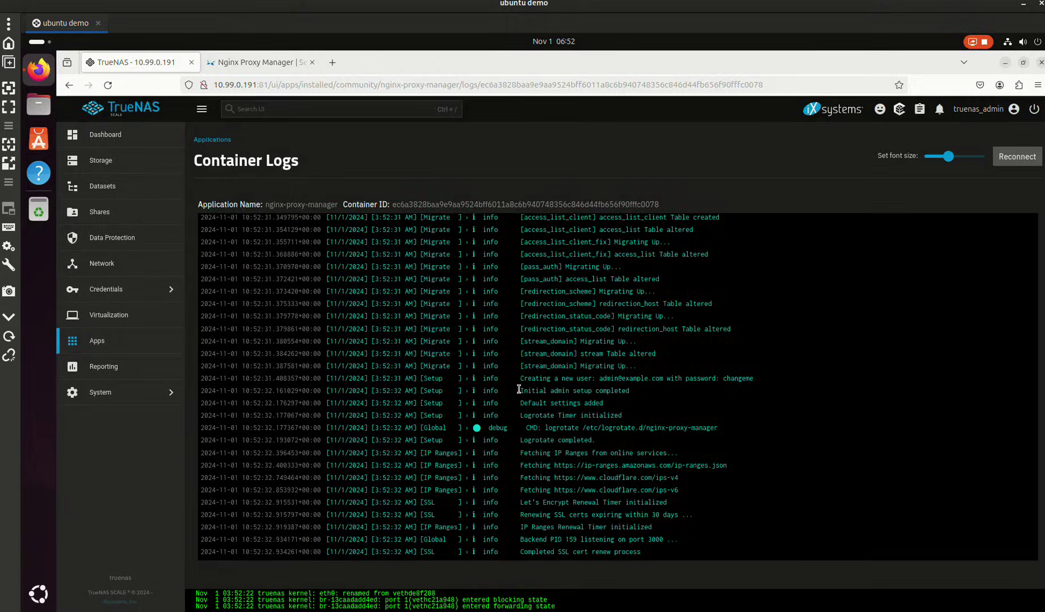
# - Back on the installed apps list, try the dockge Web UI and close the failed tab
pyautogui.click(73, 344)
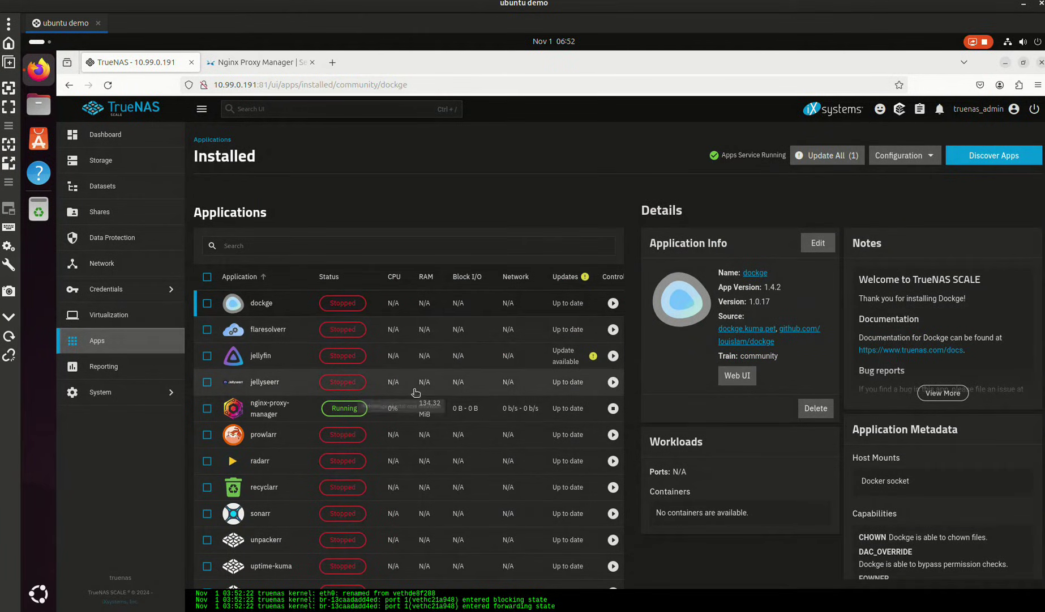
pyautogui.click(745, 383)
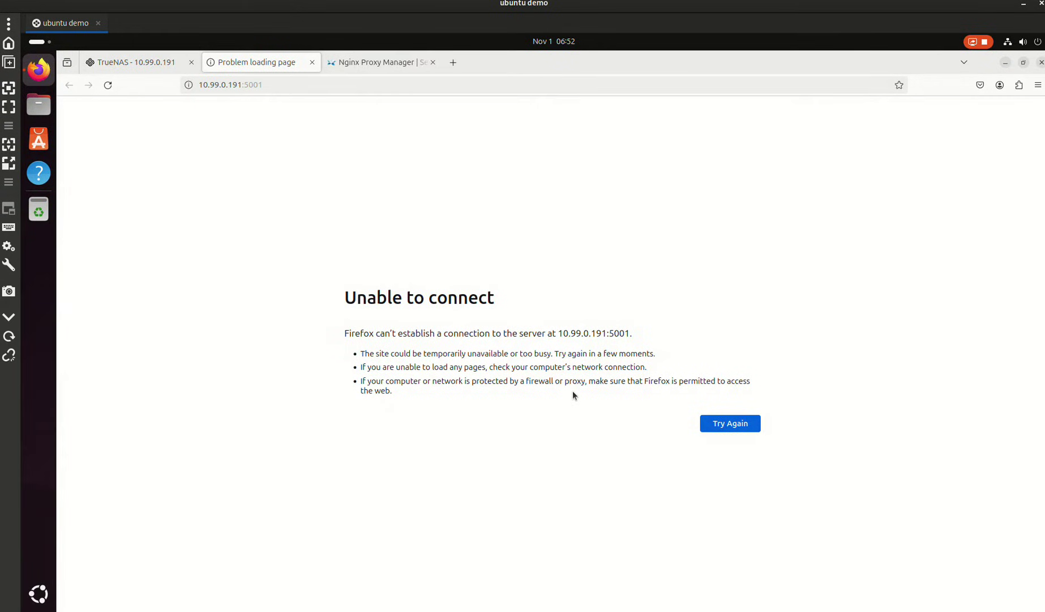
pyautogui.click(312, 62)
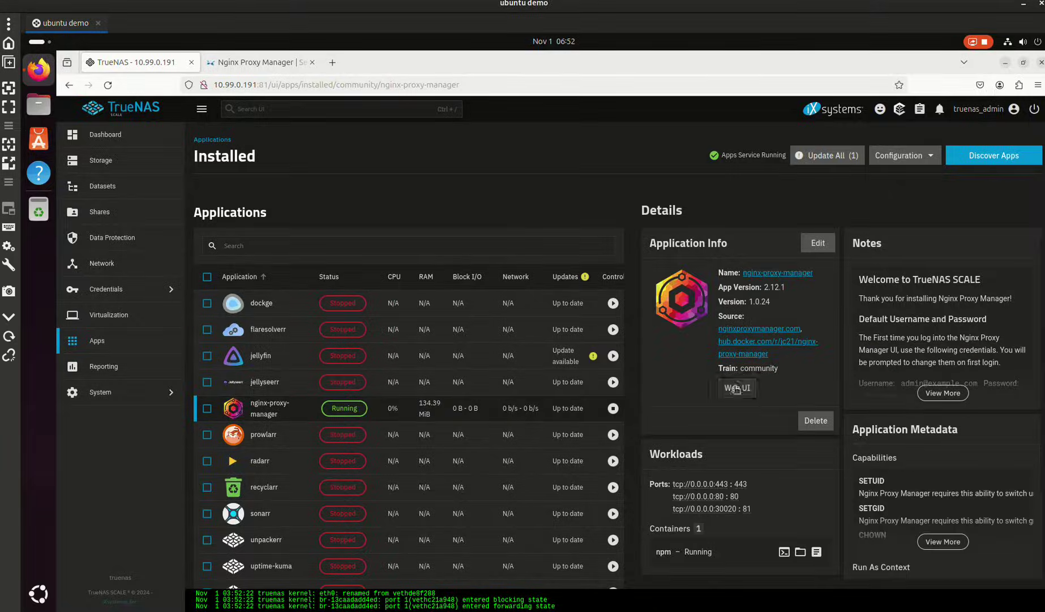
# - Open the Nginx Proxy Manager Web UI and log in with the default admin e-mail and password
pyautogui.click(737, 387)
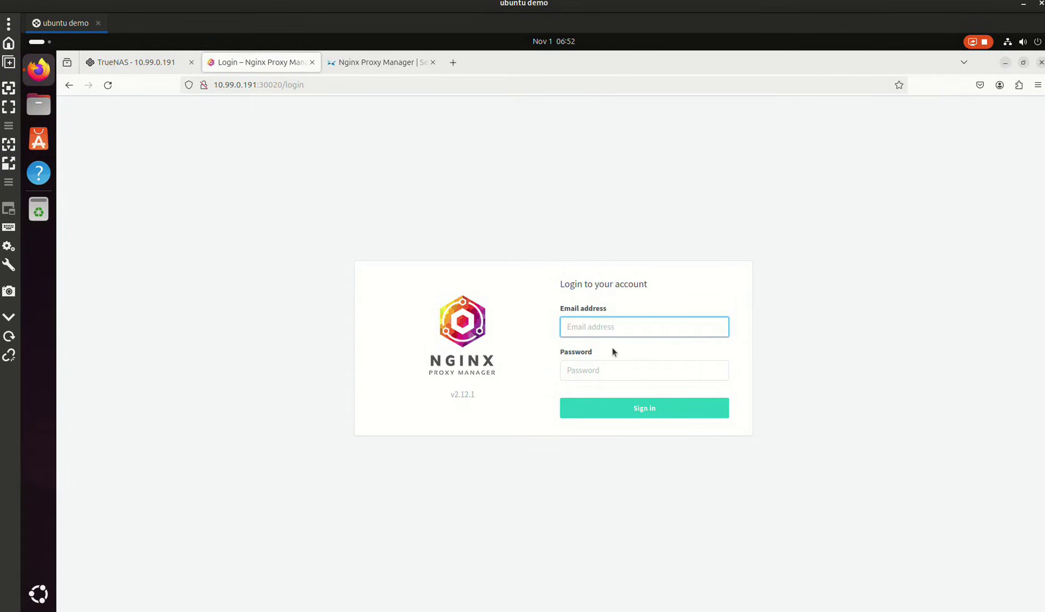
pyautogui.write('admin@example.com')
pyautogui.click(600, 378)
pyautogui.write('ch')
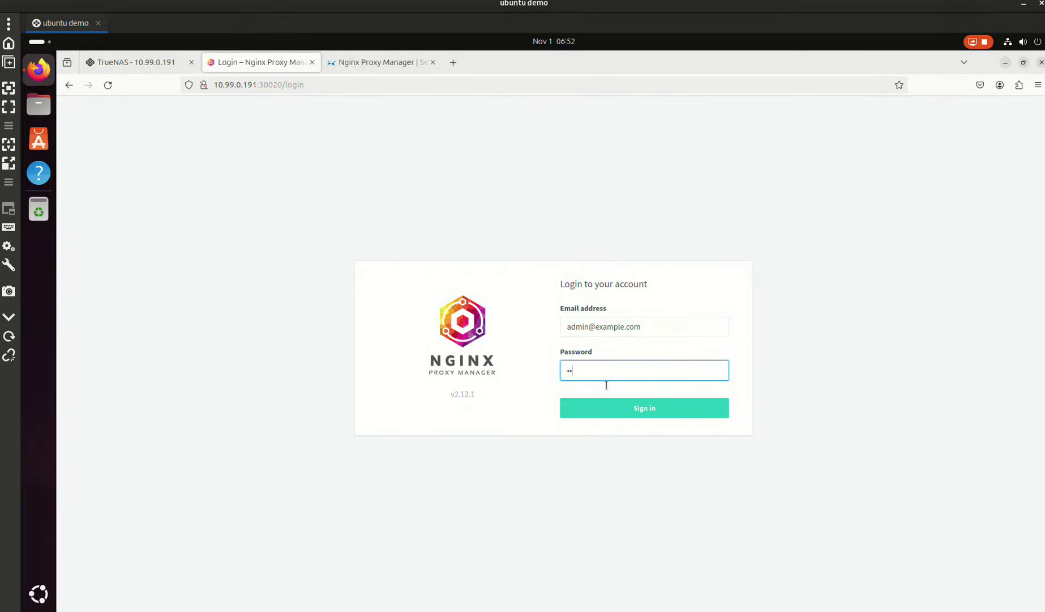
pyautogui.write('angeme')
pyautogui.press('Return')
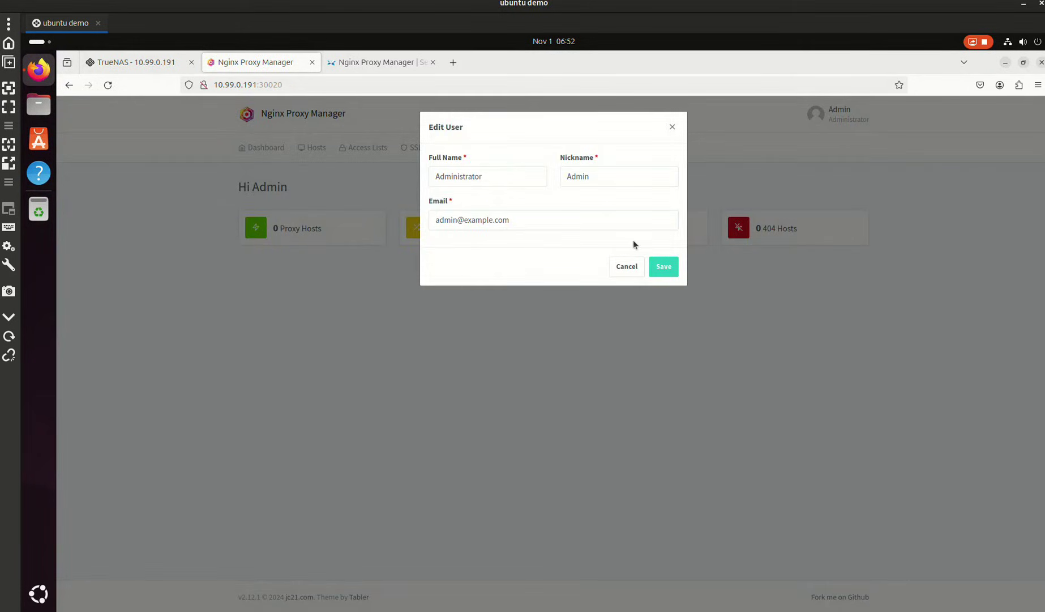
# - Replace the admin user's e-mail address and save the details
pyautogui.doubleClick(563, 217)
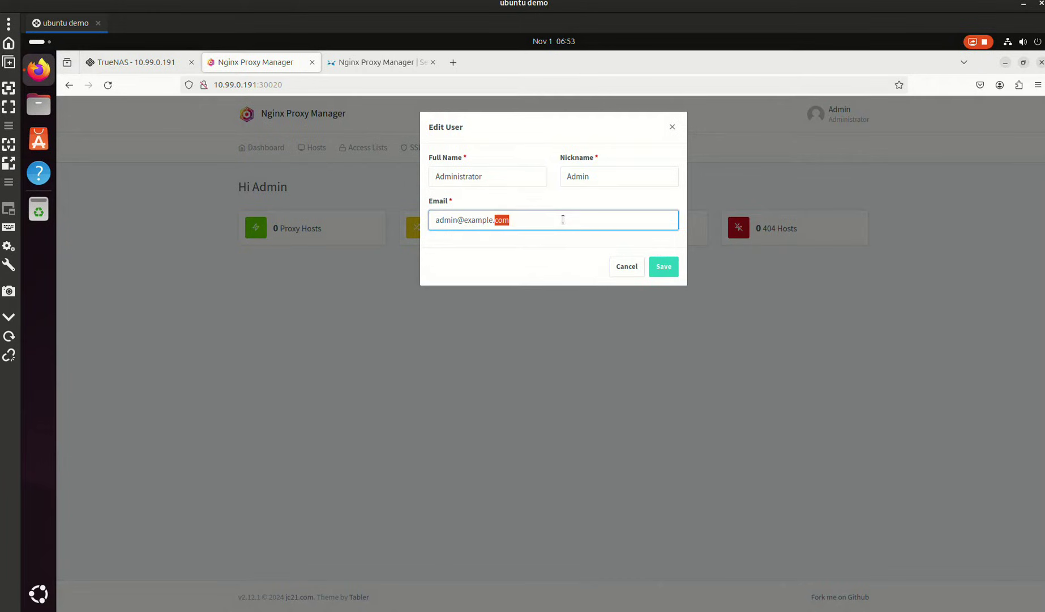
pyautogui.hotkey('ctrl', 'a')
pyautogui.write('r')
pyautogui.click(657, 266)
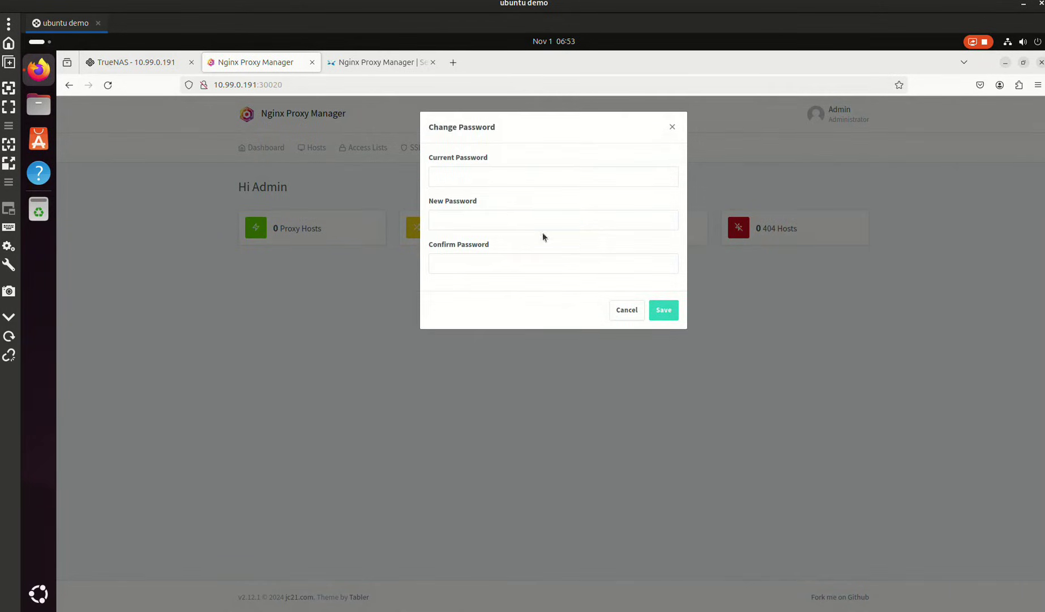
# - Change the admin password from the default to a new one
pyautogui.click(462, 184)
pyautogui.write('change')
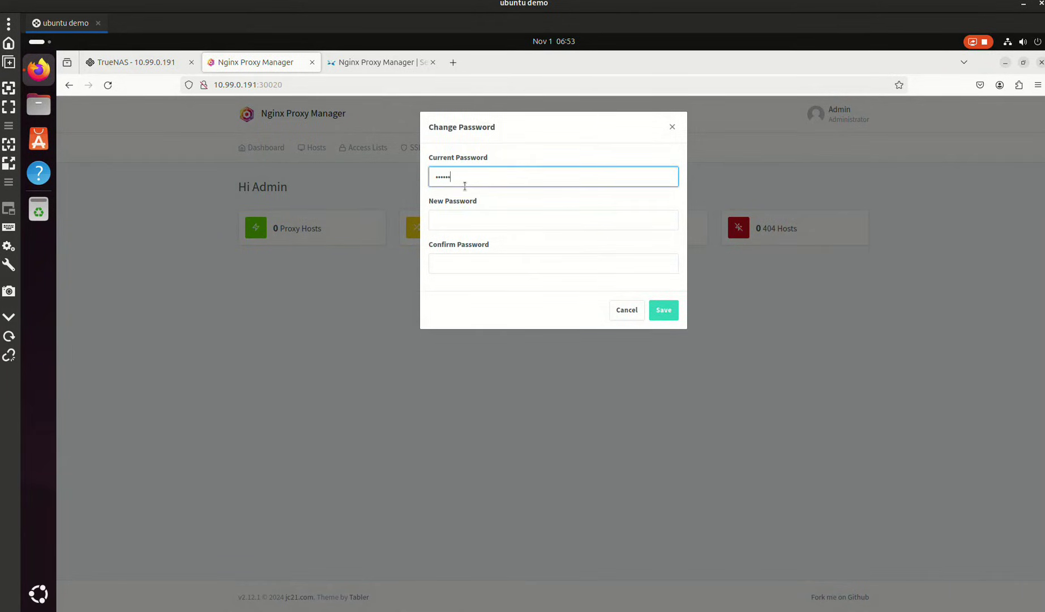
pyautogui.write('me')
pyautogui.press('Tab')
pyautogui.write('password')
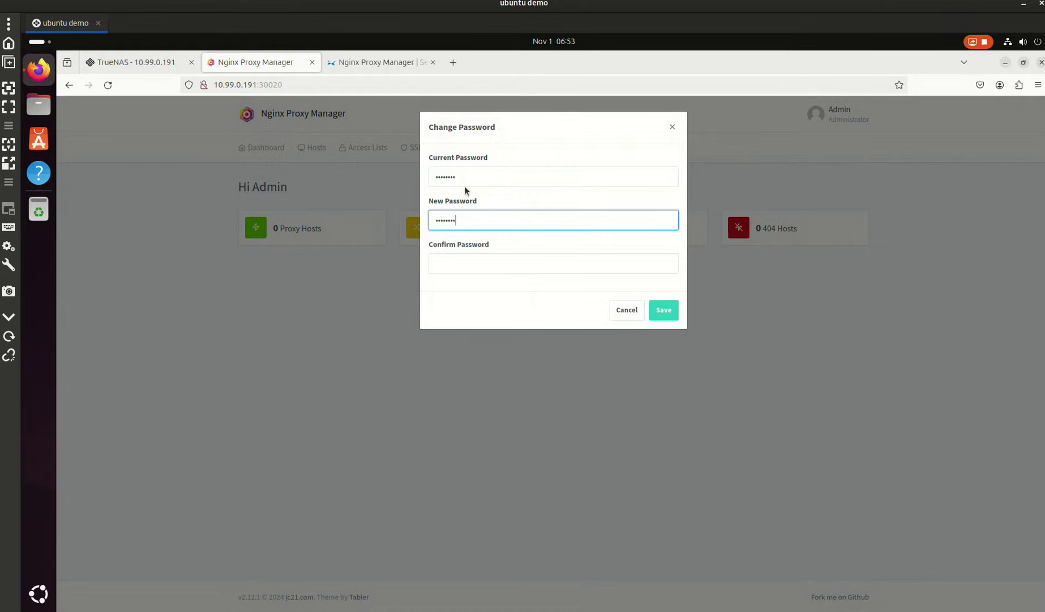
pyautogui.press('Tab')
pyautogui.write('password')
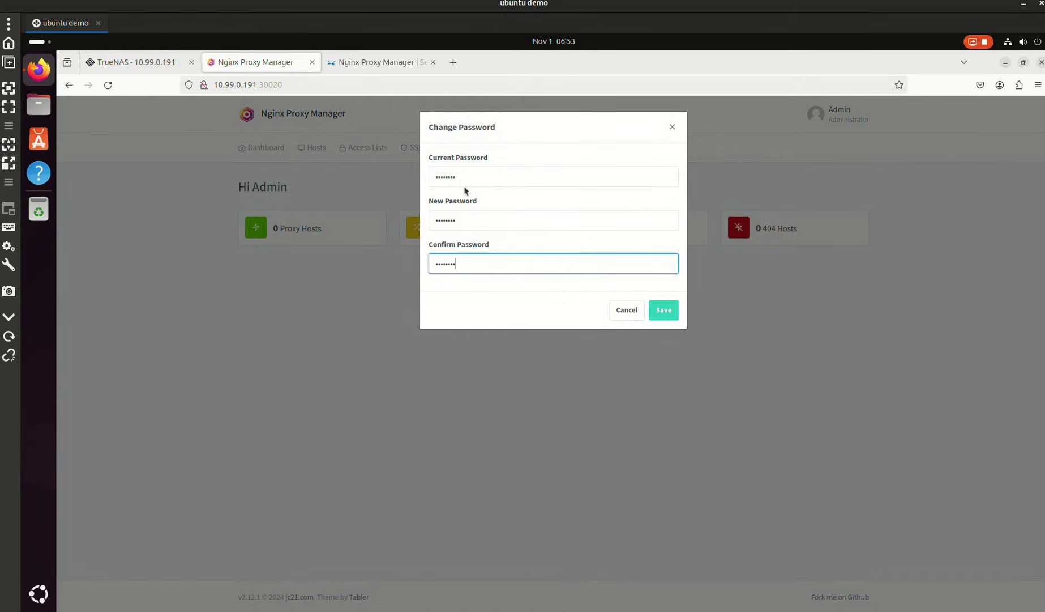
pyautogui.click(662, 317)
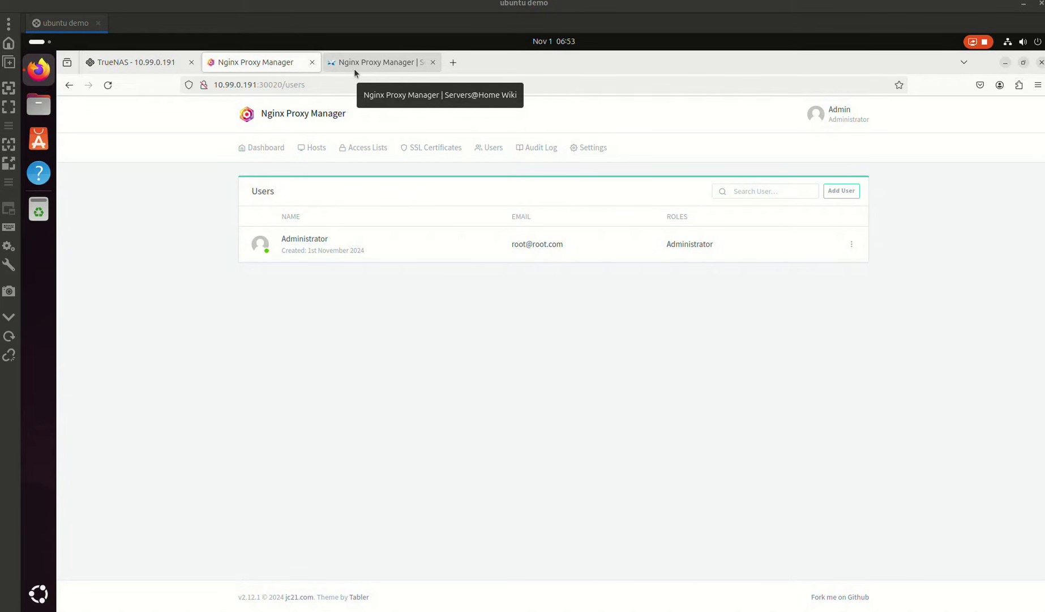
# - Back in TrueNAS, search the catalog for nextcloud and open its install form
pyautogui.click(177, 59)
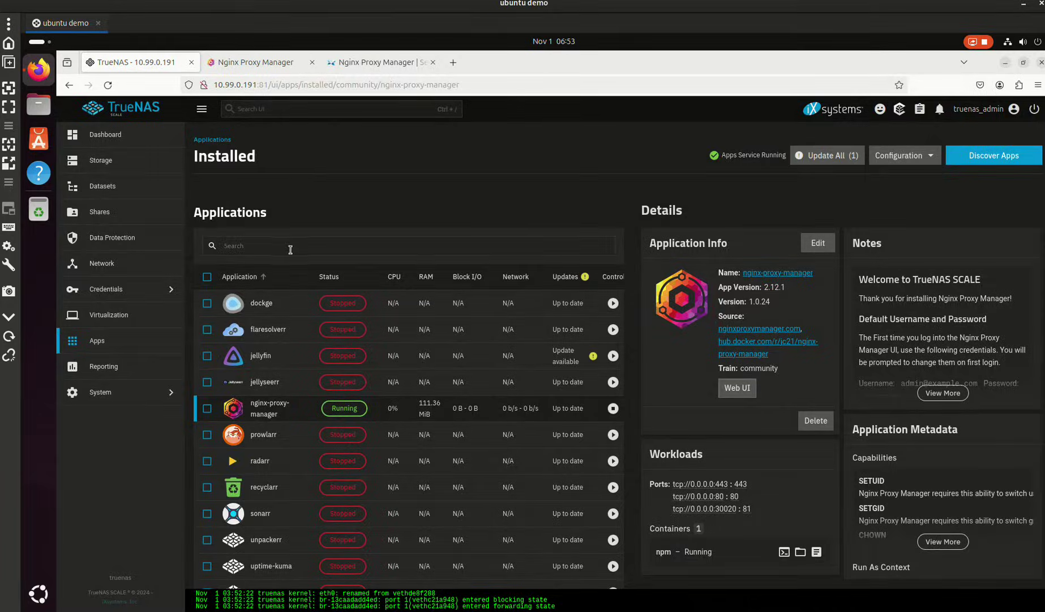
pyautogui.click(1014, 159)
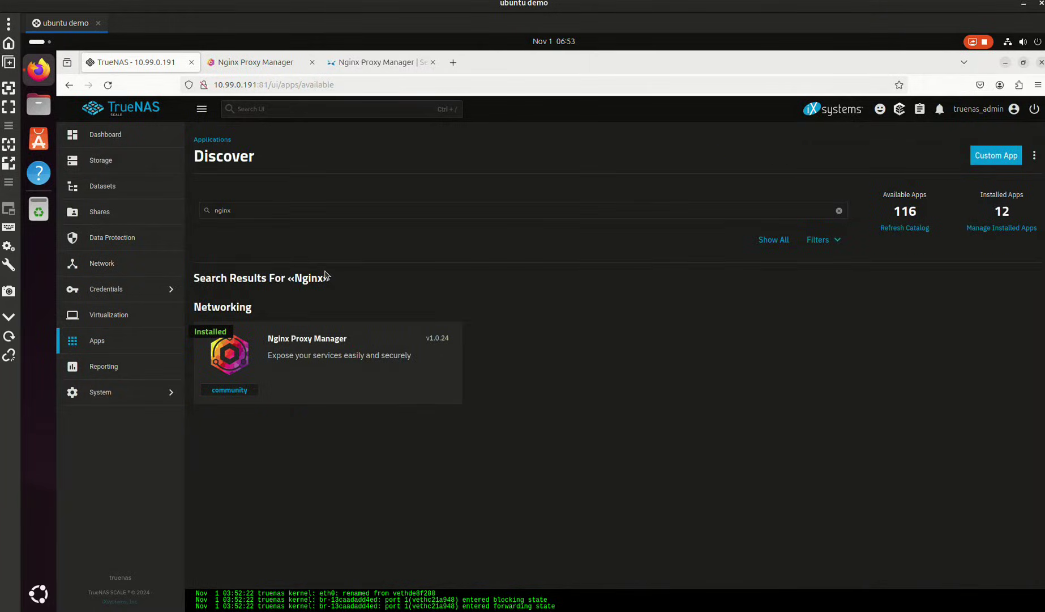
pyautogui.click(265, 216)
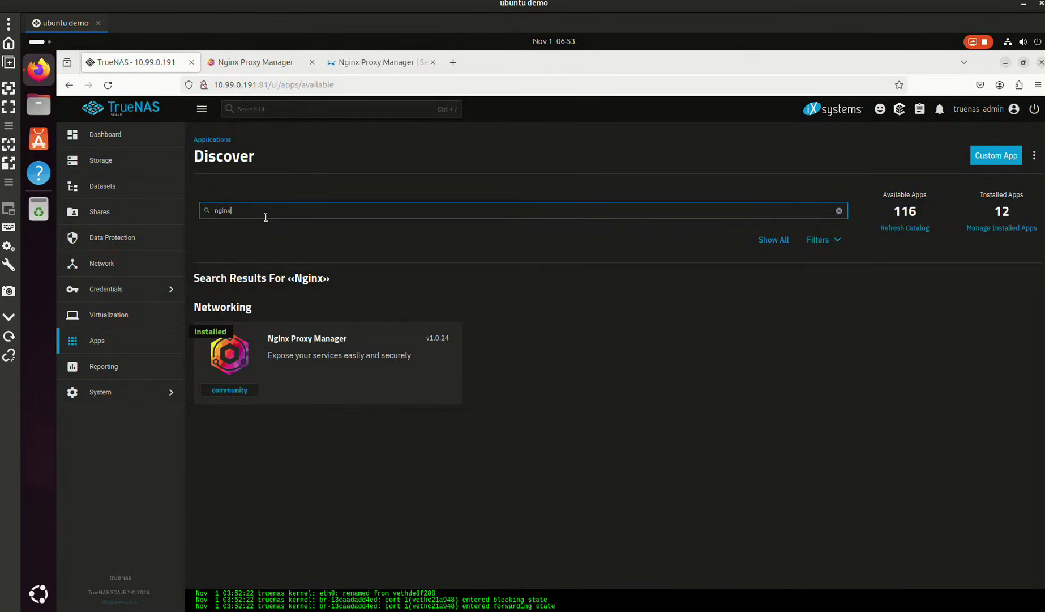
pyautogui.hotkey('ctrl', 'a')
pyautogui.write('nextcloud')
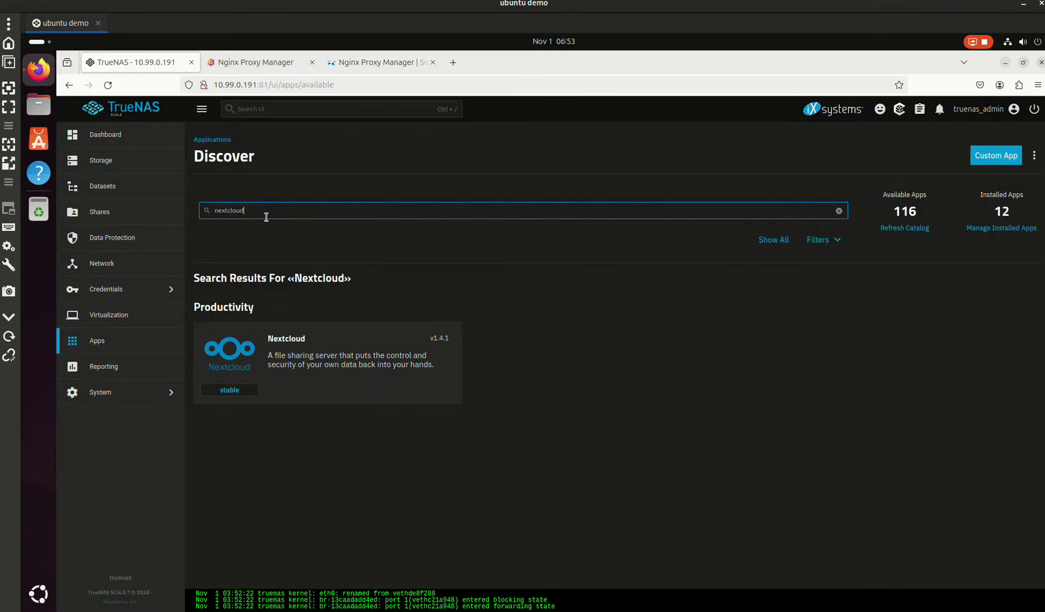
pyautogui.click(359, 363)
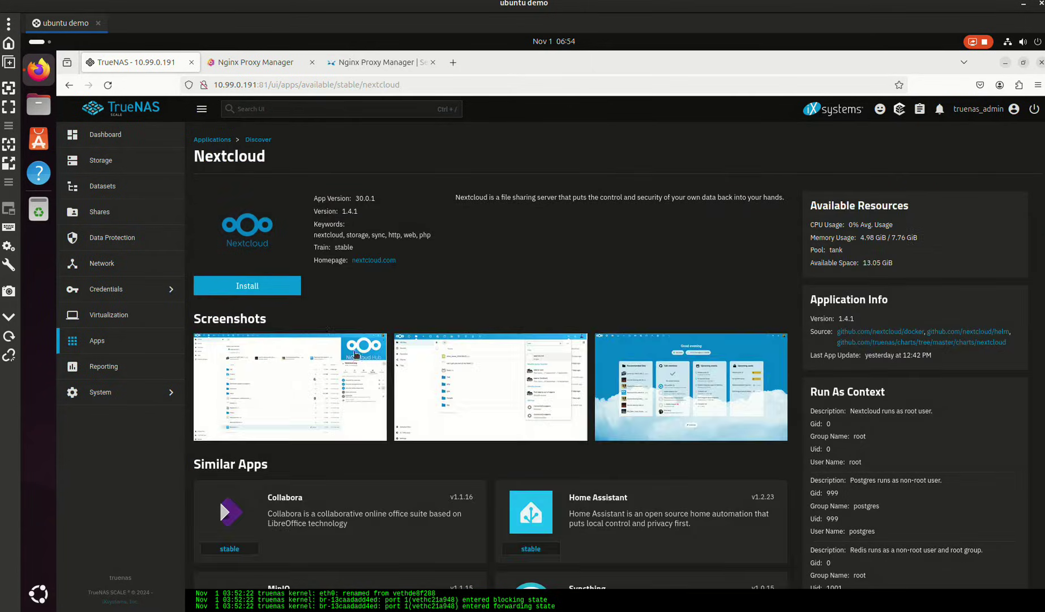
pyautogui.click(276, 290)
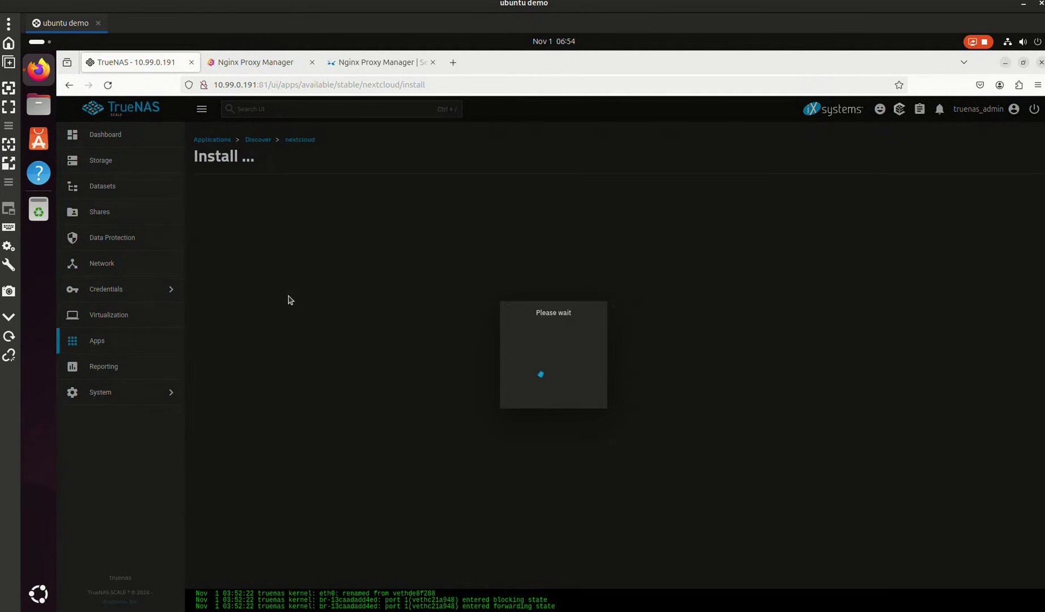
# - Add a nextcloud dataset under tank/configs with the Apps preset, skipping ACL setup
pyautogui.click(128, 188)
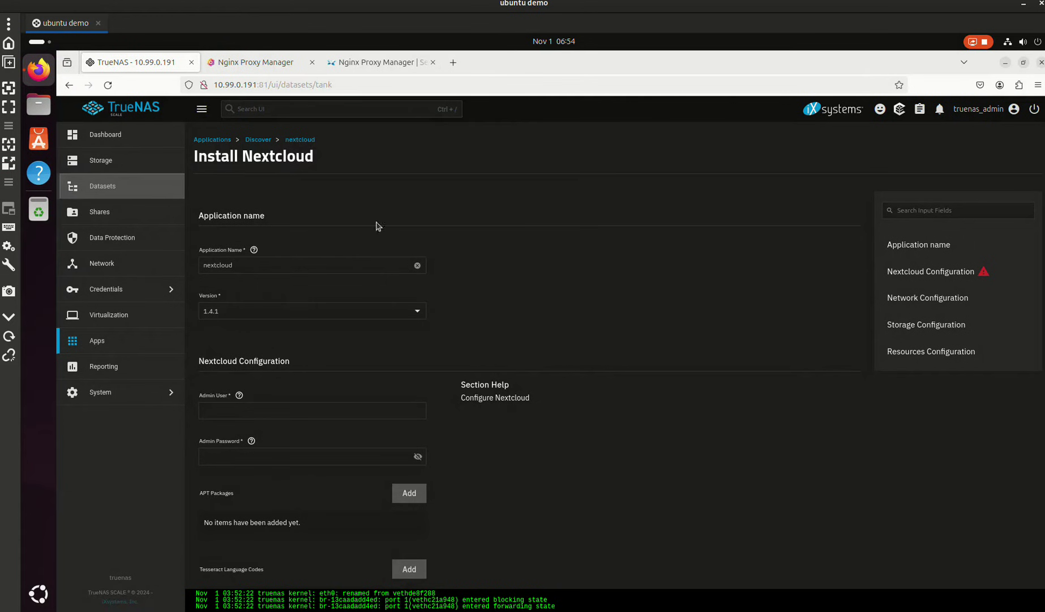
pyautogui.click(341, 292)
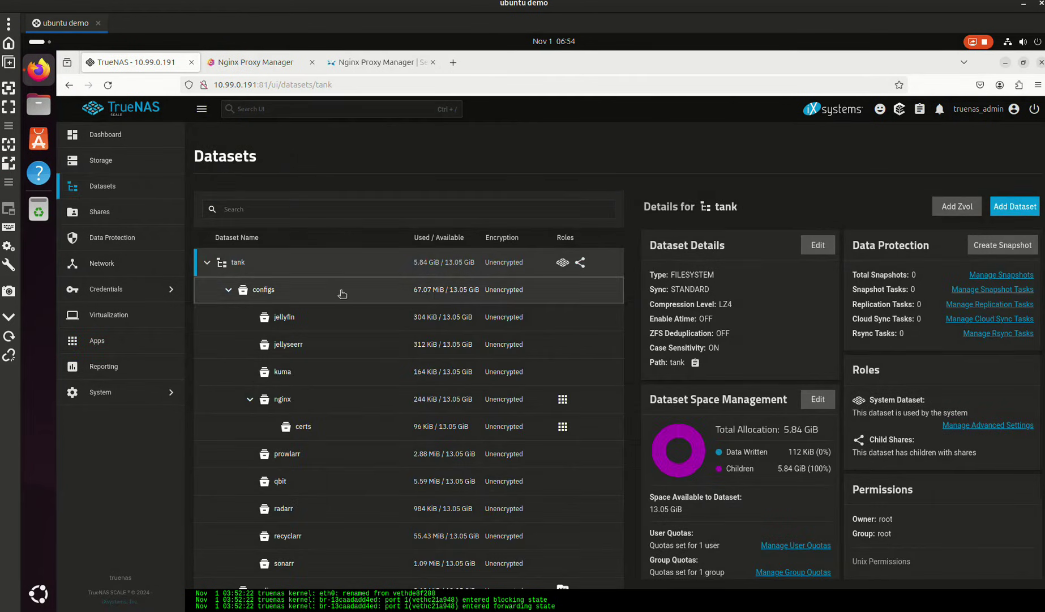
pyautogui.click(1014, 209)
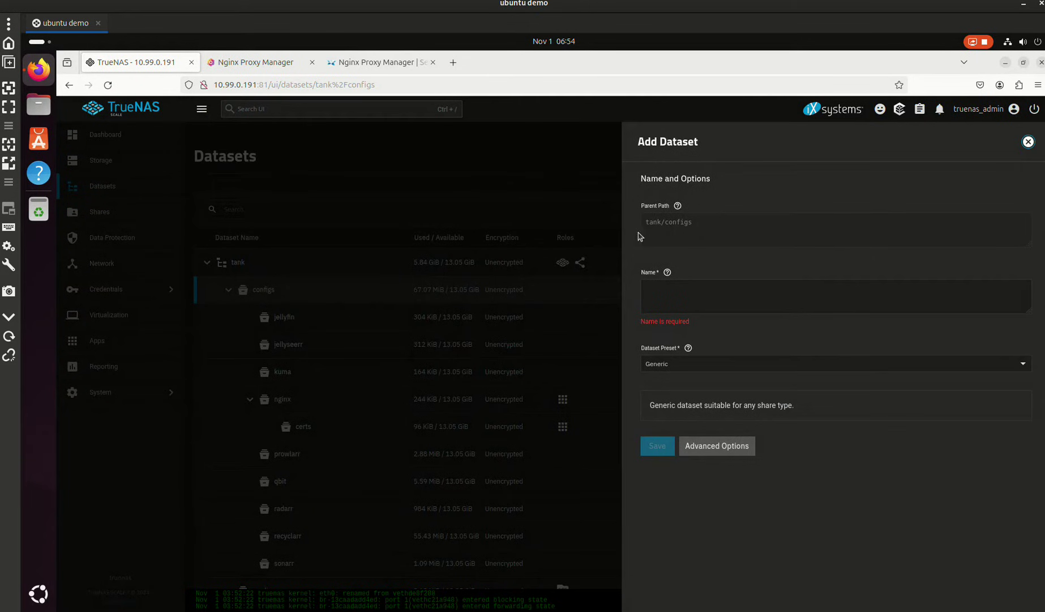
pyautogui.click(718, 301)
pyautogui.write('nextcloud')
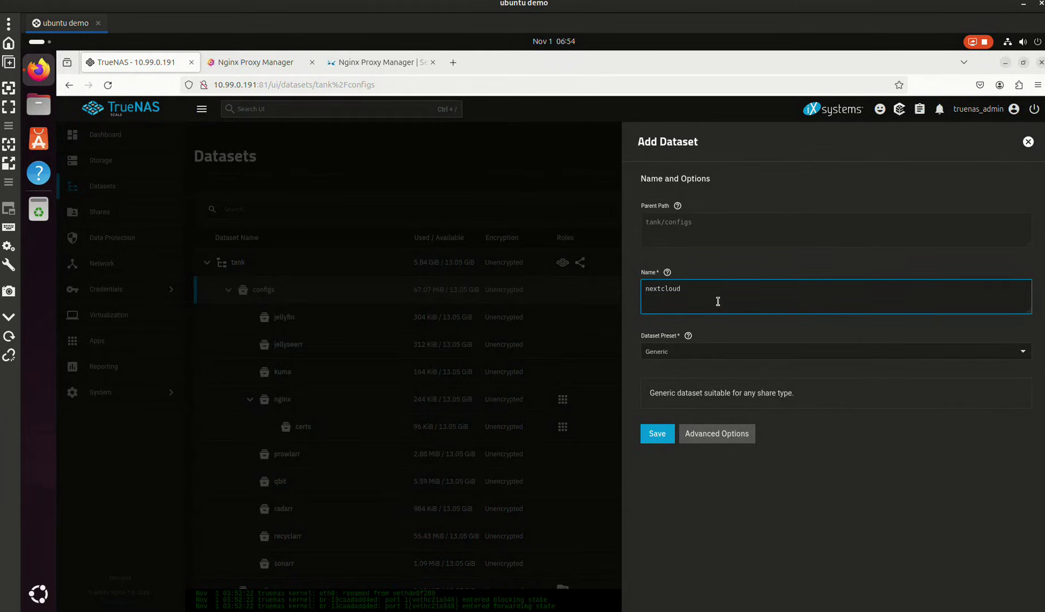
pyautogui.click(663, 351)
pyautogui.click(656, 425)
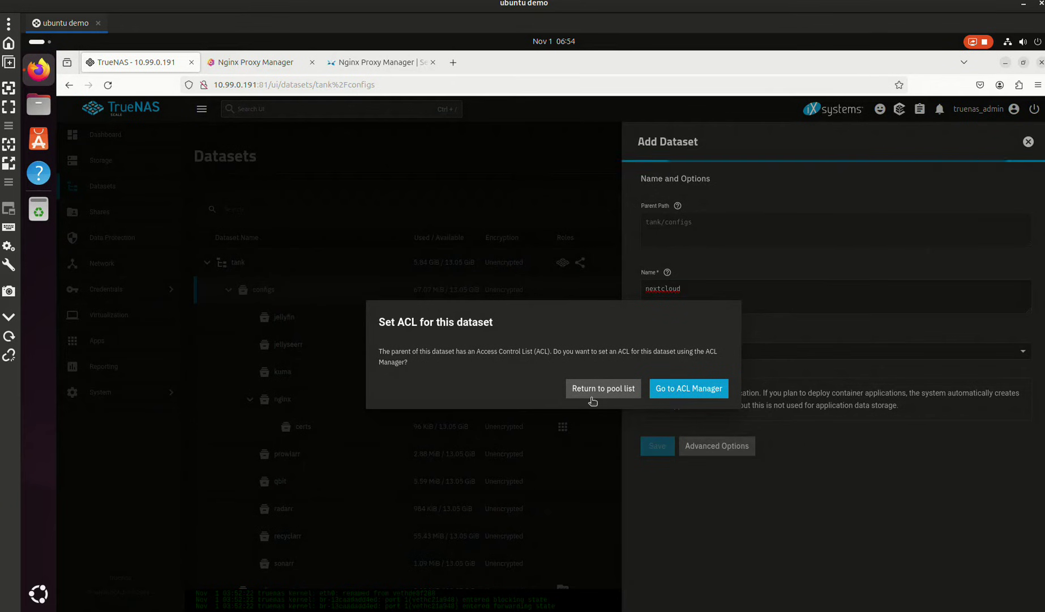
pyautogui.click(591, 389)
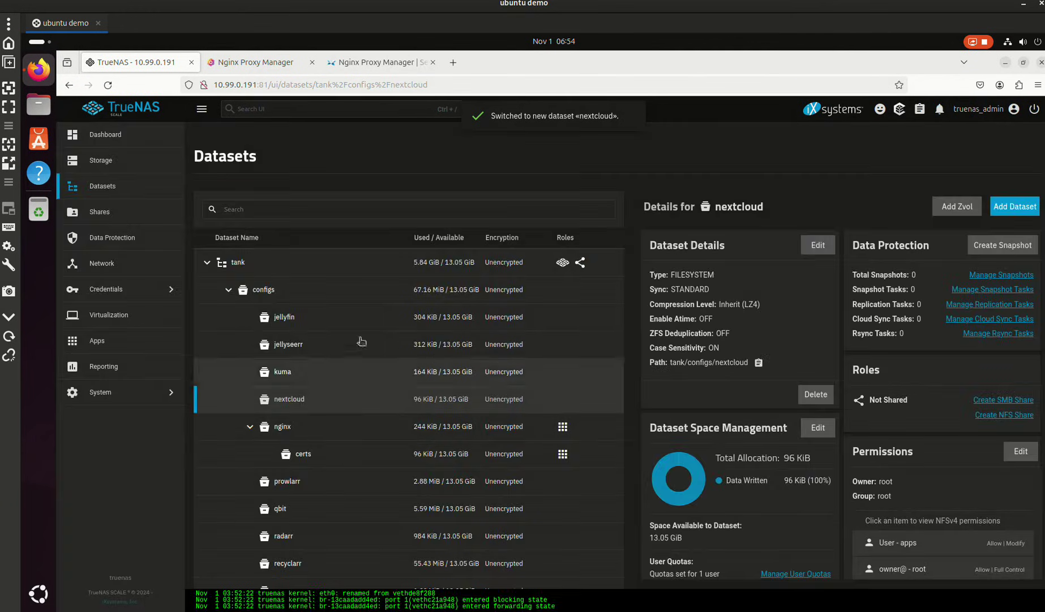
# - Open the Nextcloud installation form from Discover Apps
pyautogui.click(120, 338)
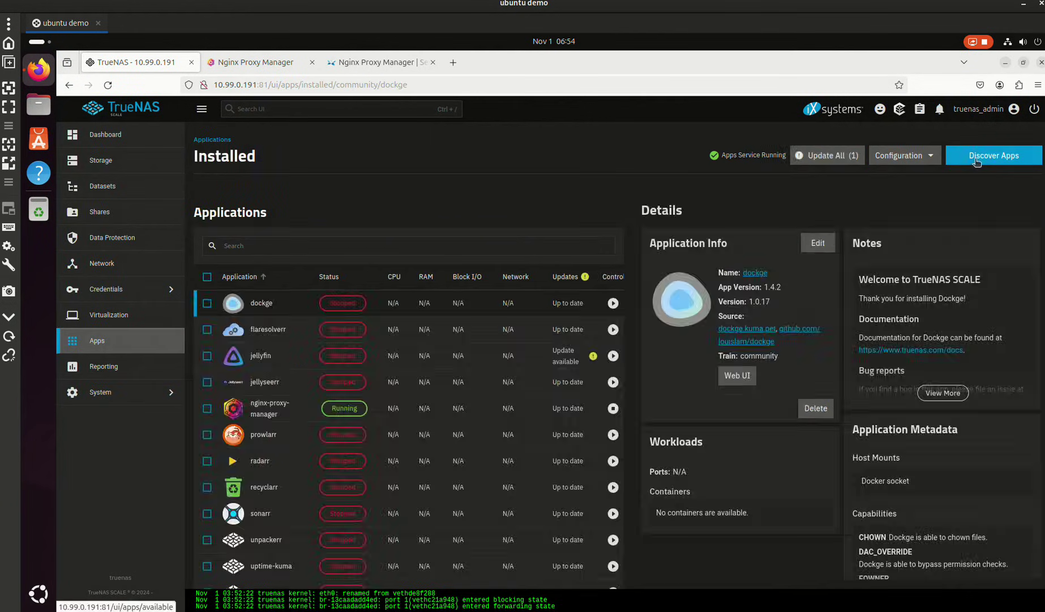
pyautogui.click(978, 163)
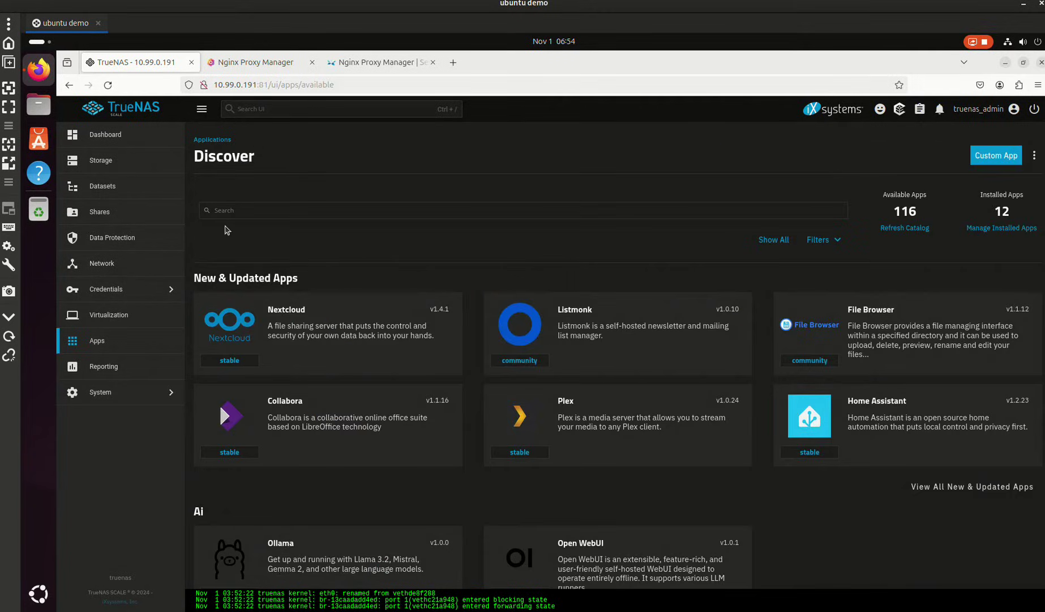
pyautogui.click(301, 315)
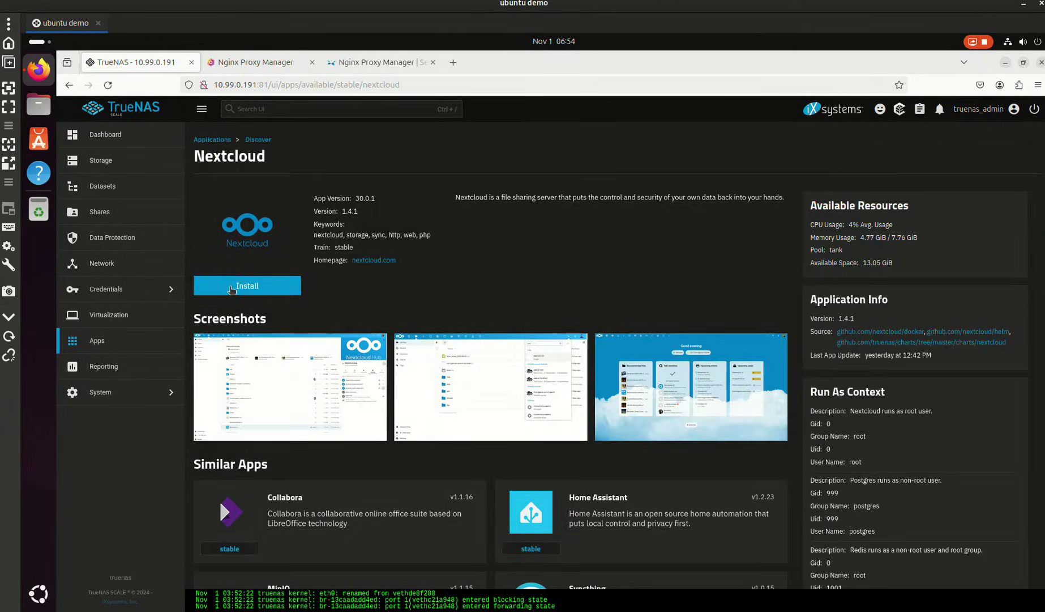
pyautogui.click(232, 288)
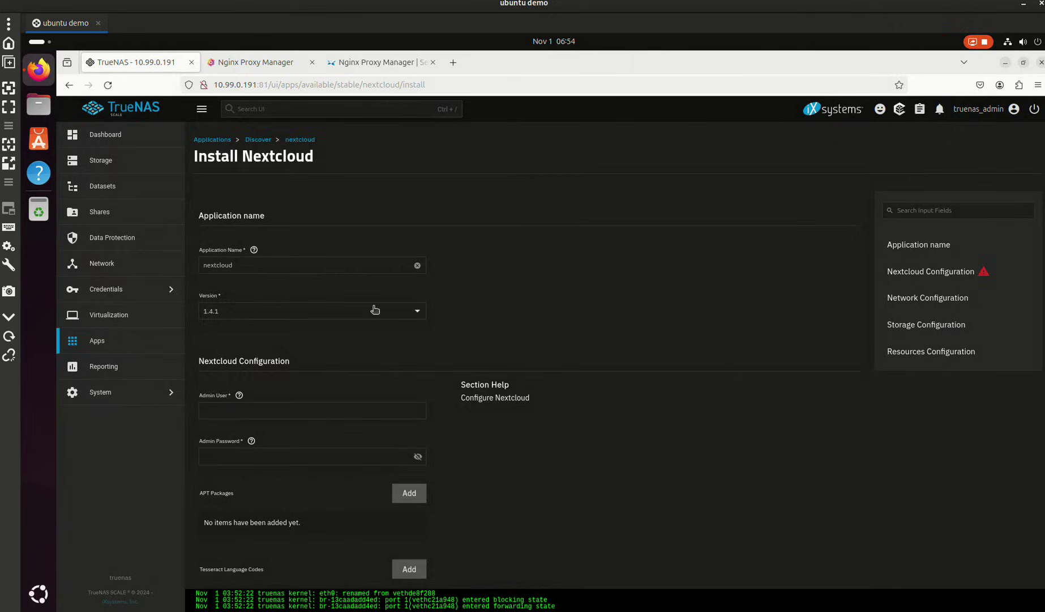
pyautogui.scroll(-5, 379, 311)
pyautogui.scroll(1, 385, 312)
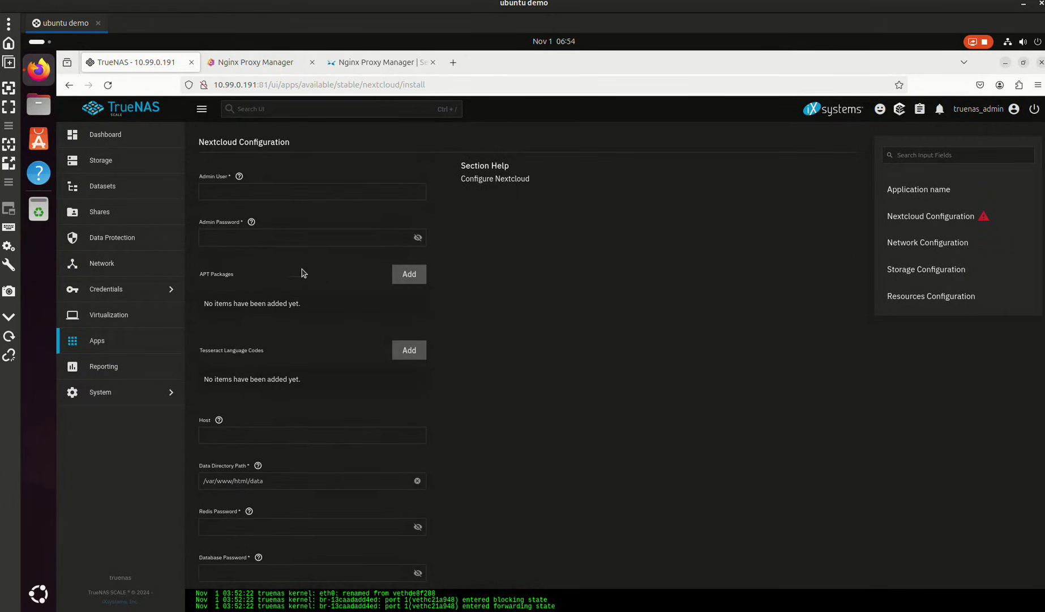
# - Enter admin user 'admin' and an admin password
pyautogui.click(259, 194)
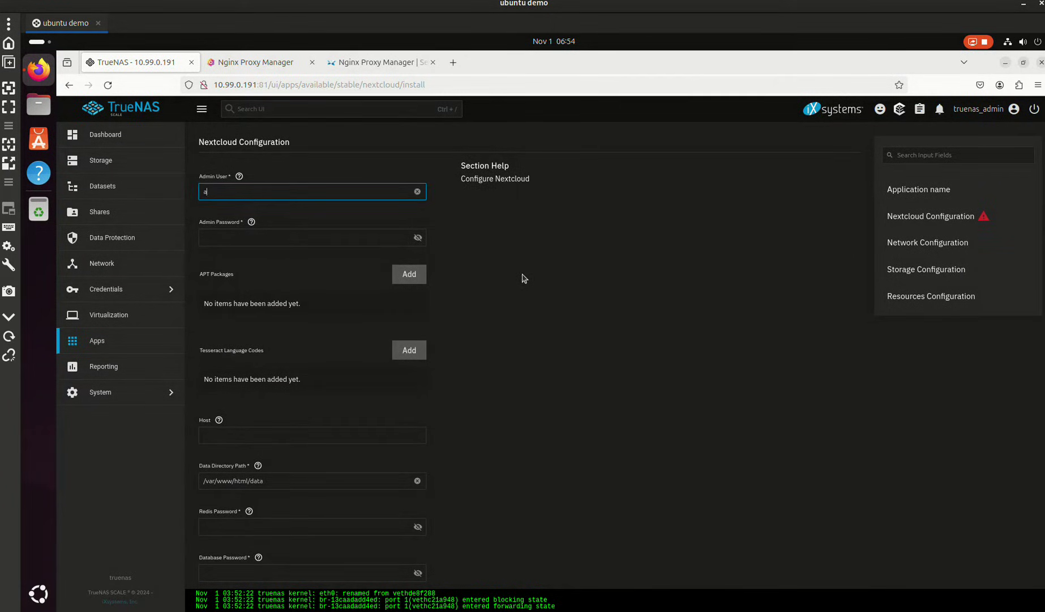
pyautogui.write('admin')
pyautogui.press('Tab')
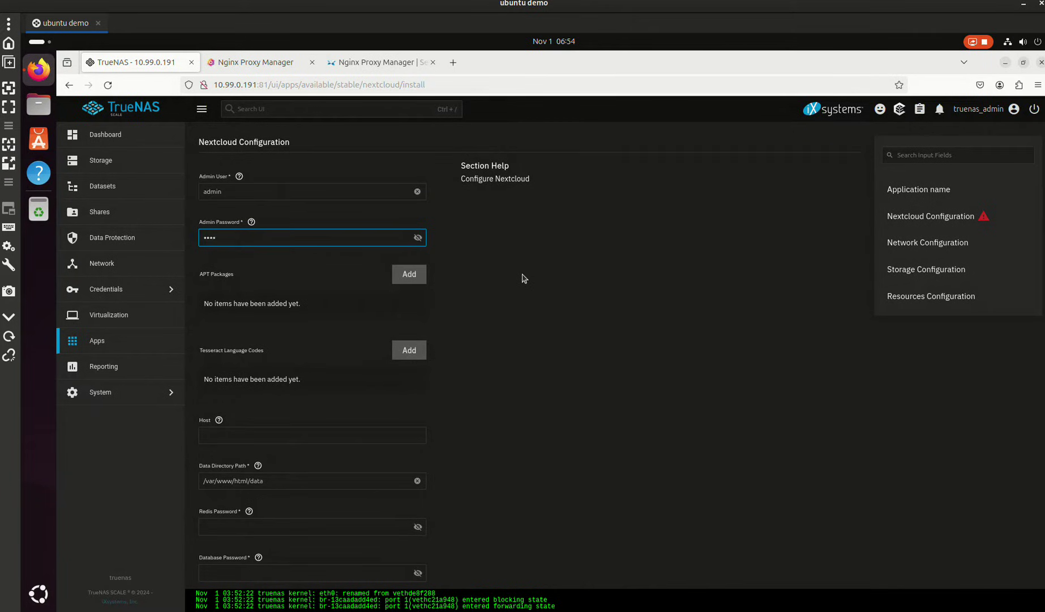
pyautogui.press('BackSpace')
pyautogui.press('BackSpace')
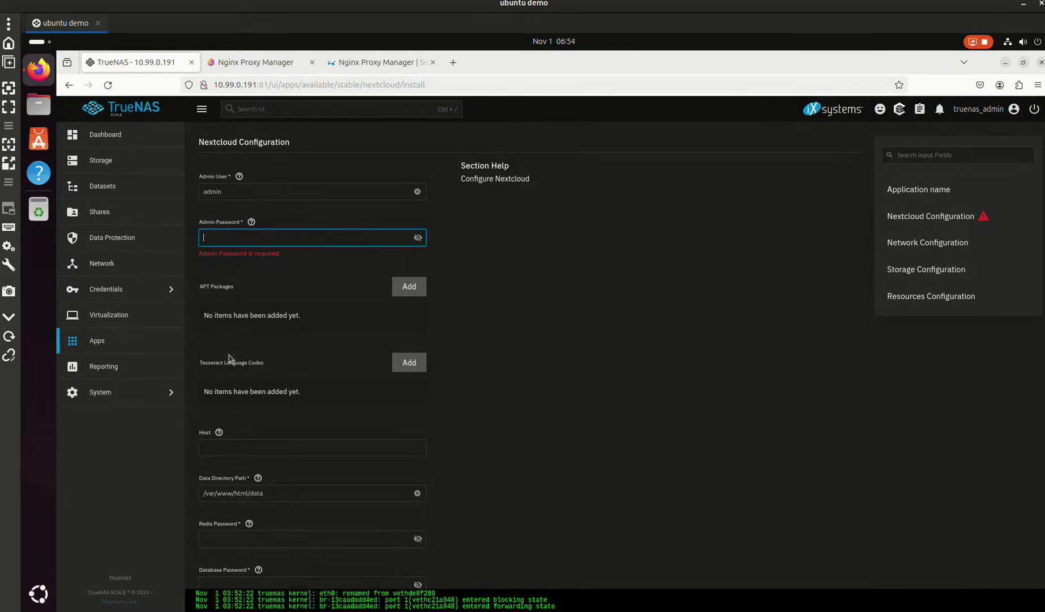
pyautogui.click(252, 223)
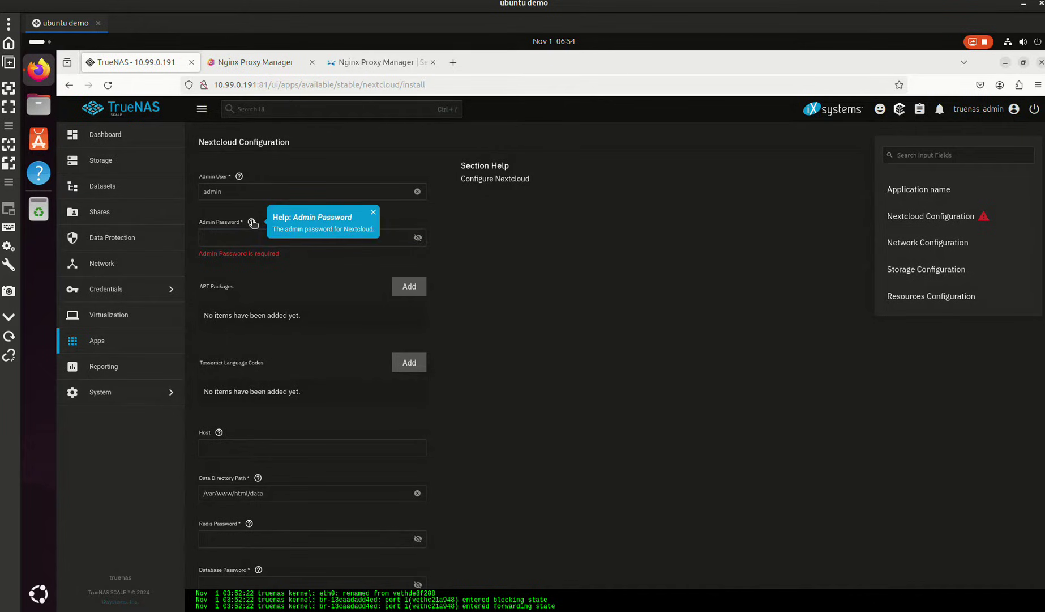
pyautogui.click(262, 233)
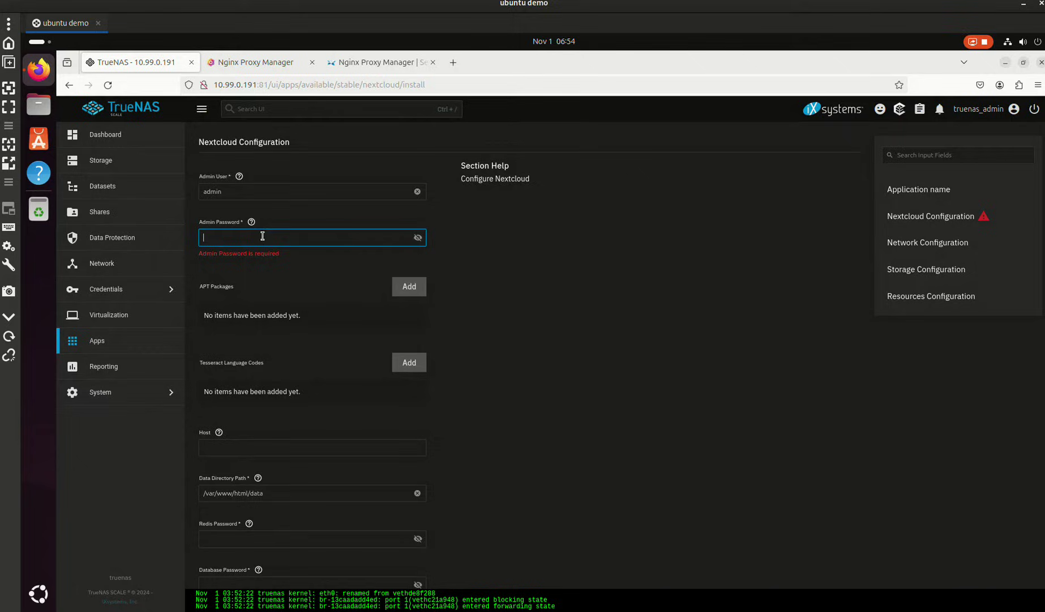
pyautogui.write('a')
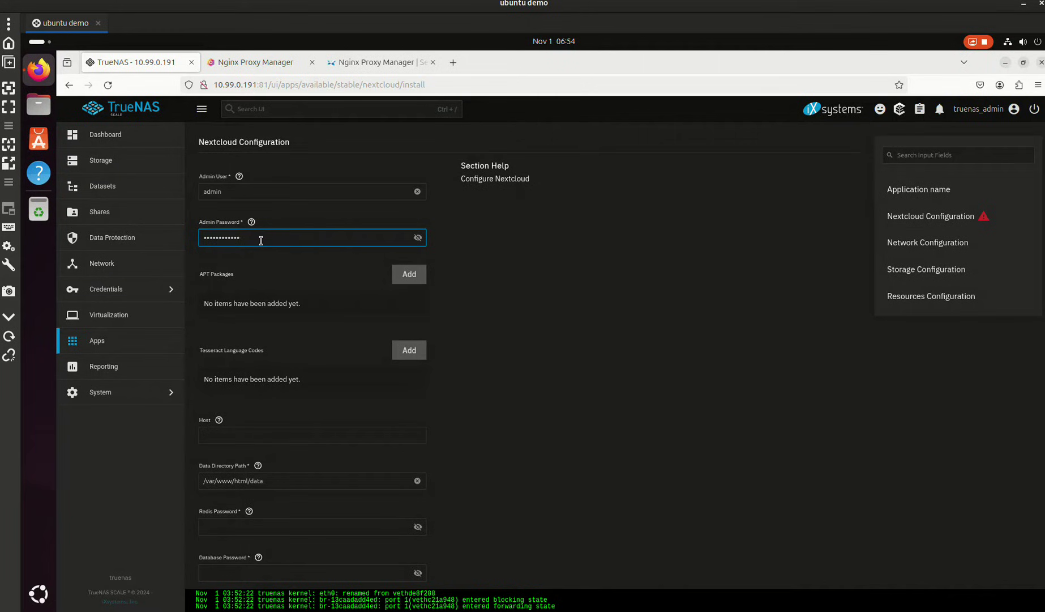
pyautogui.scroll(-3, 326, 277)
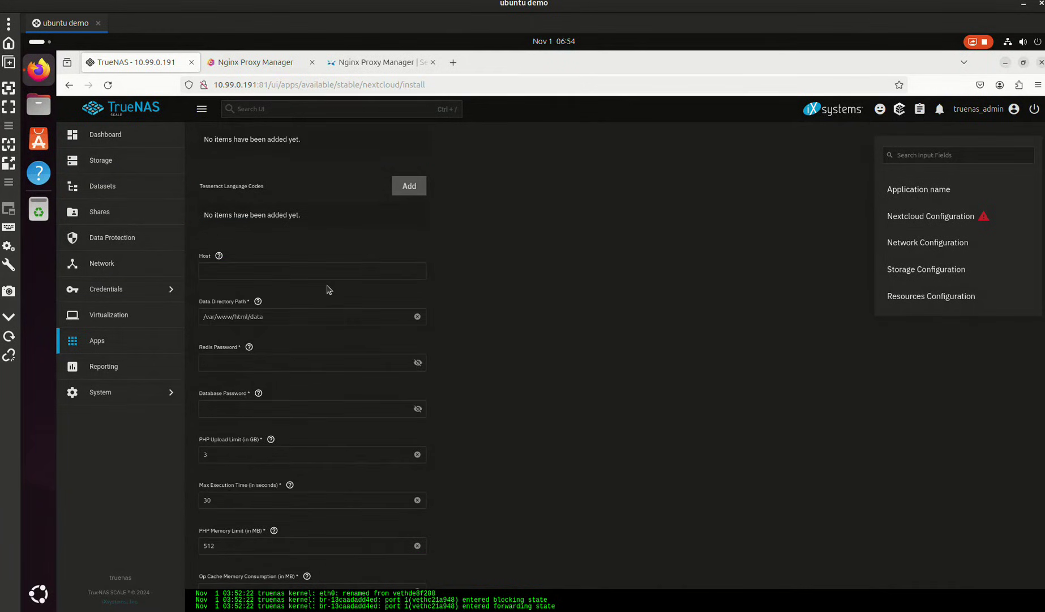
pyautogui.click(219, 257)
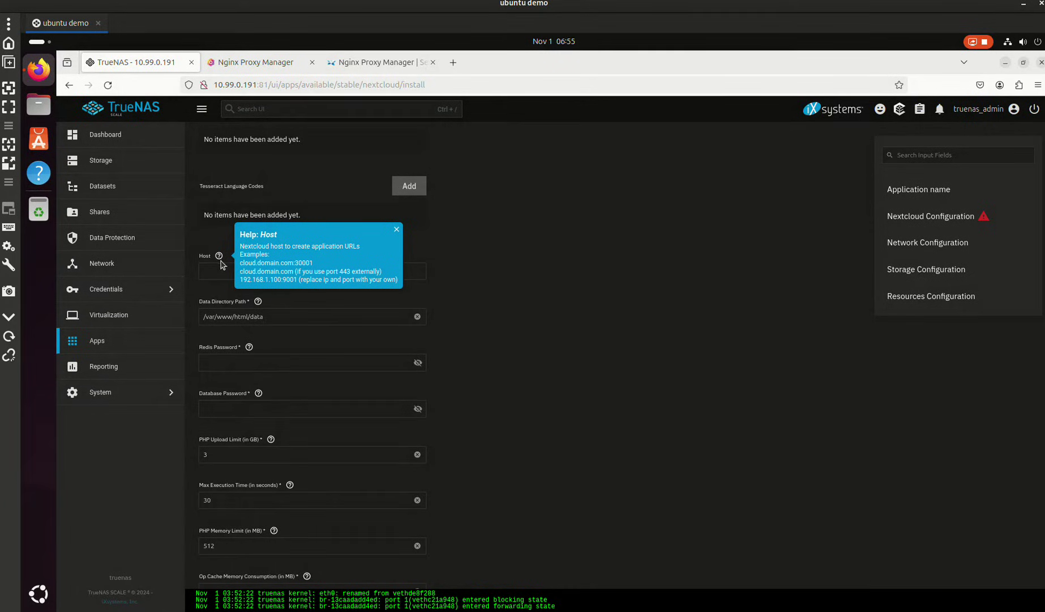
pyautogui.click(221, 265)
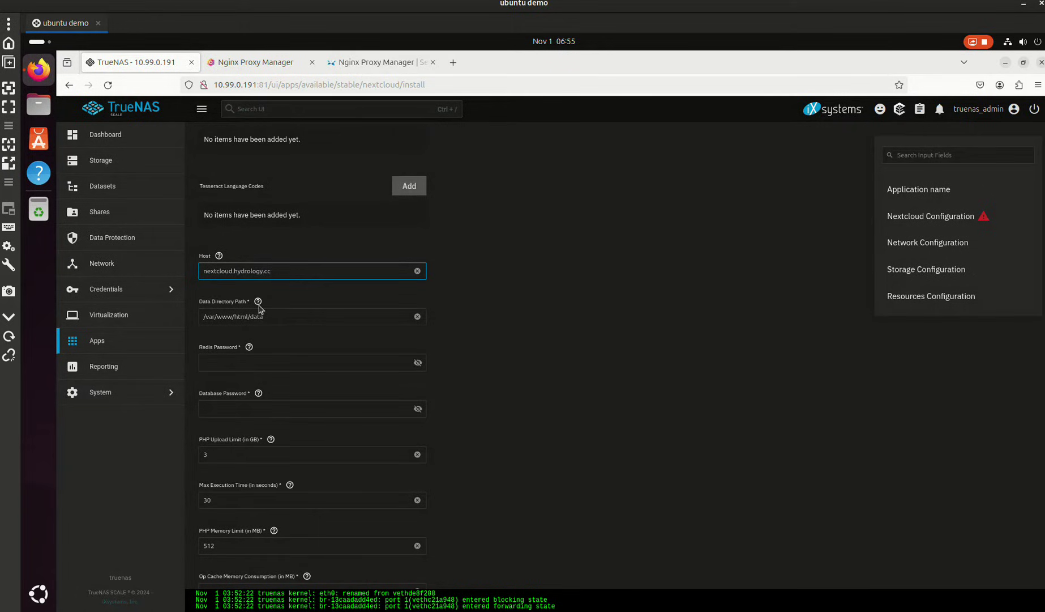
pyautogui.click(250, 348)
pyautogui.click(256, 357)
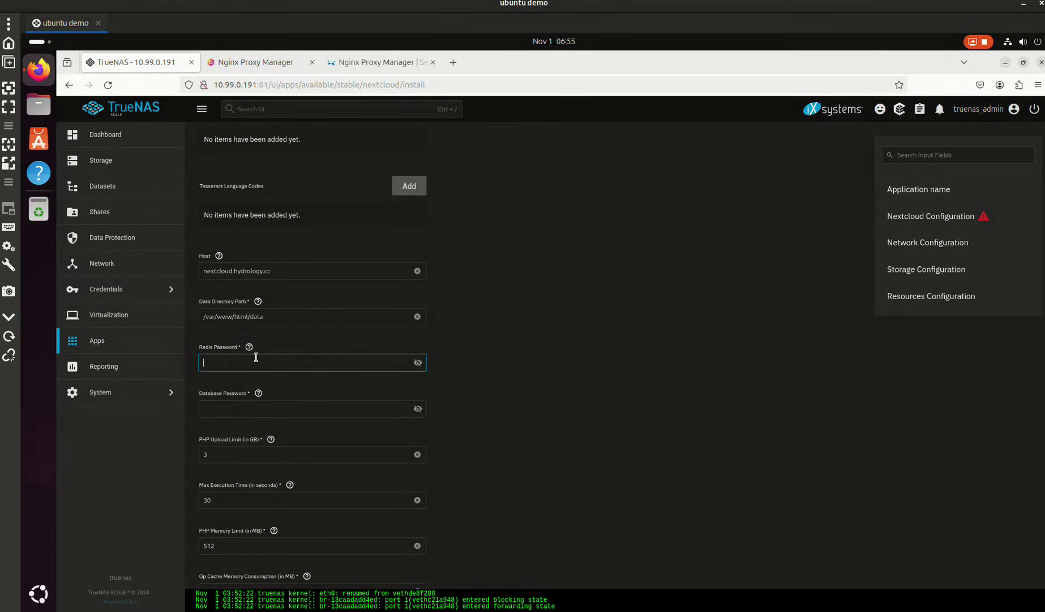
pyautogui.press('Tab')
pyautogui.click(270, 409)
pyautogui.write('p')
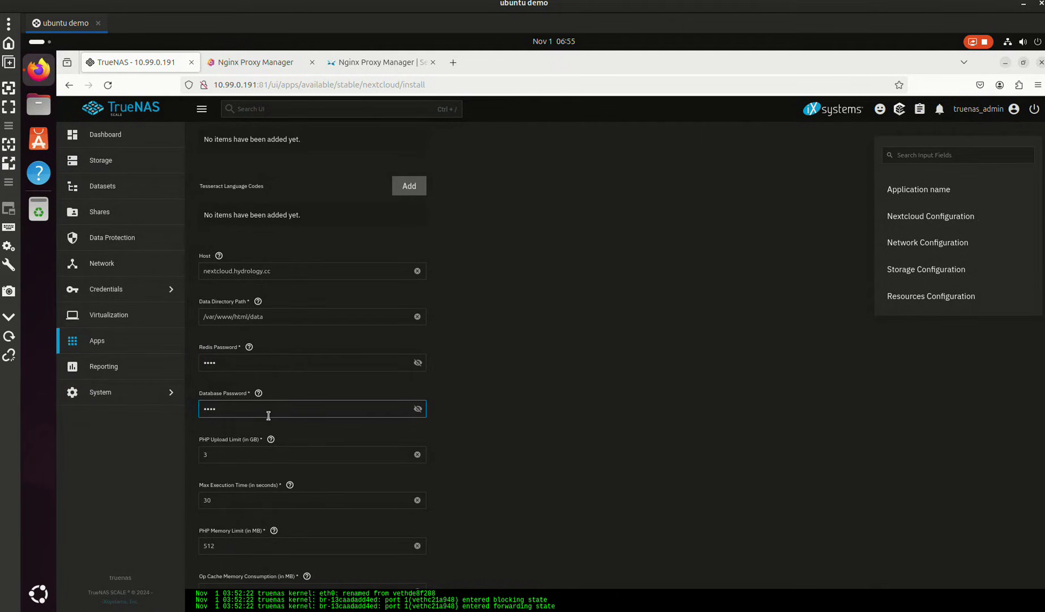
pyautogui.scroll(-5, 348, 481)
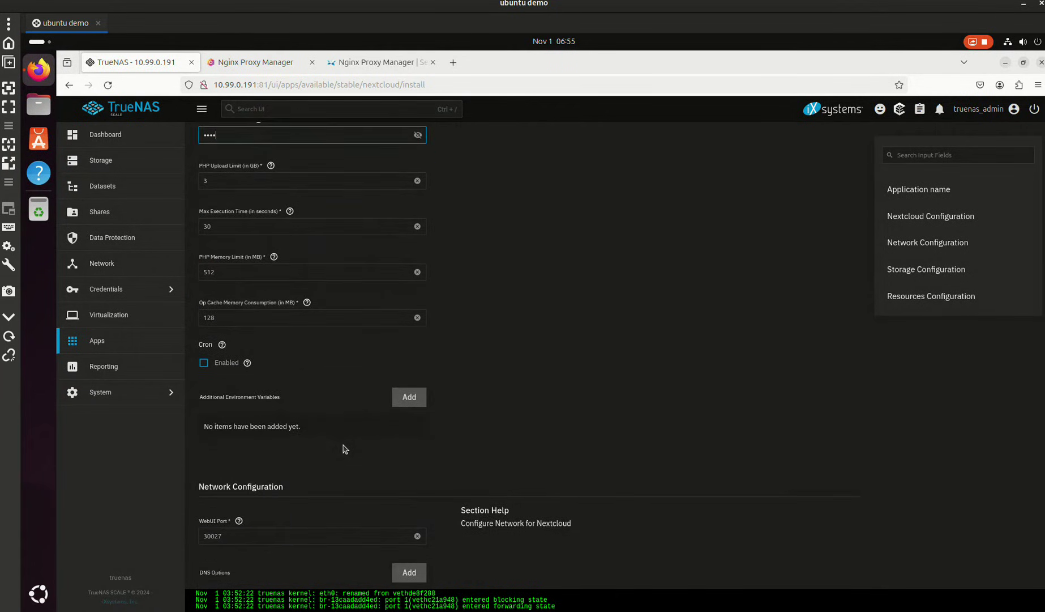
pyautogui.scroll(-4, 344, 442)
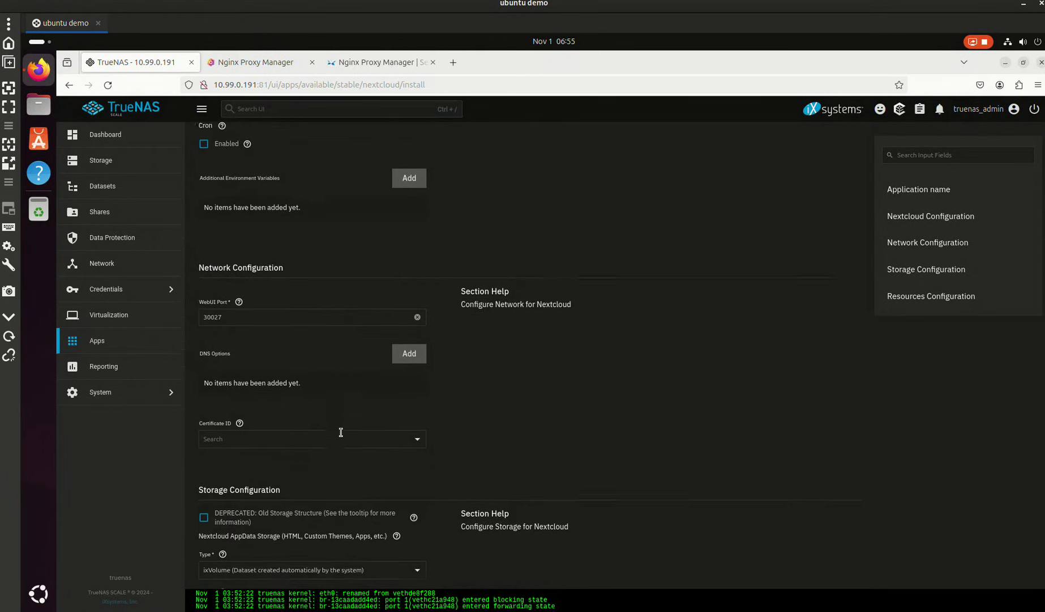
pyautogui.scroll(-1, 341, 432)
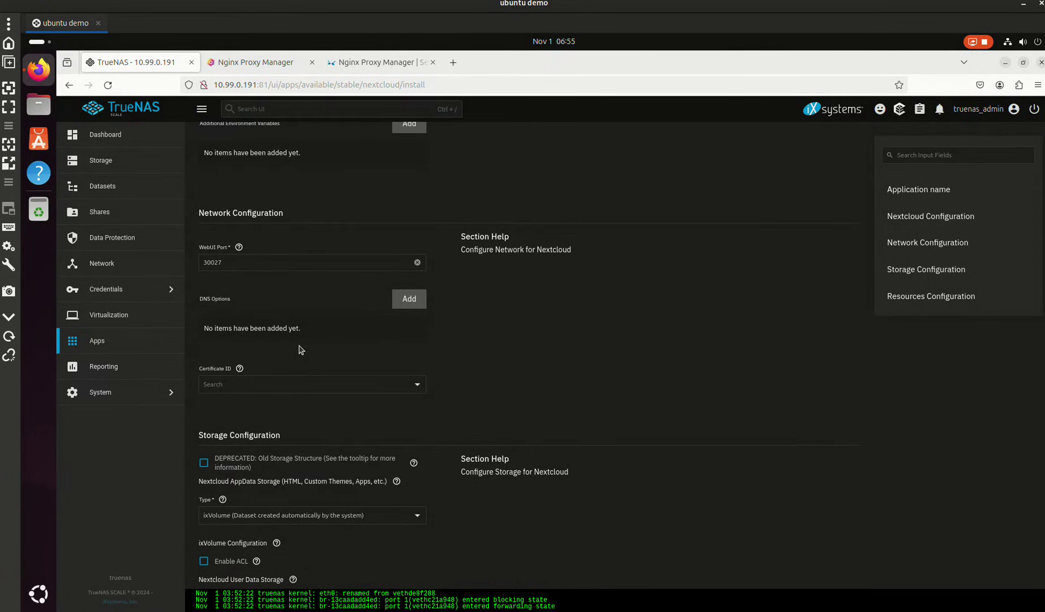
pyautogui.scroll(-1, 295, 364)
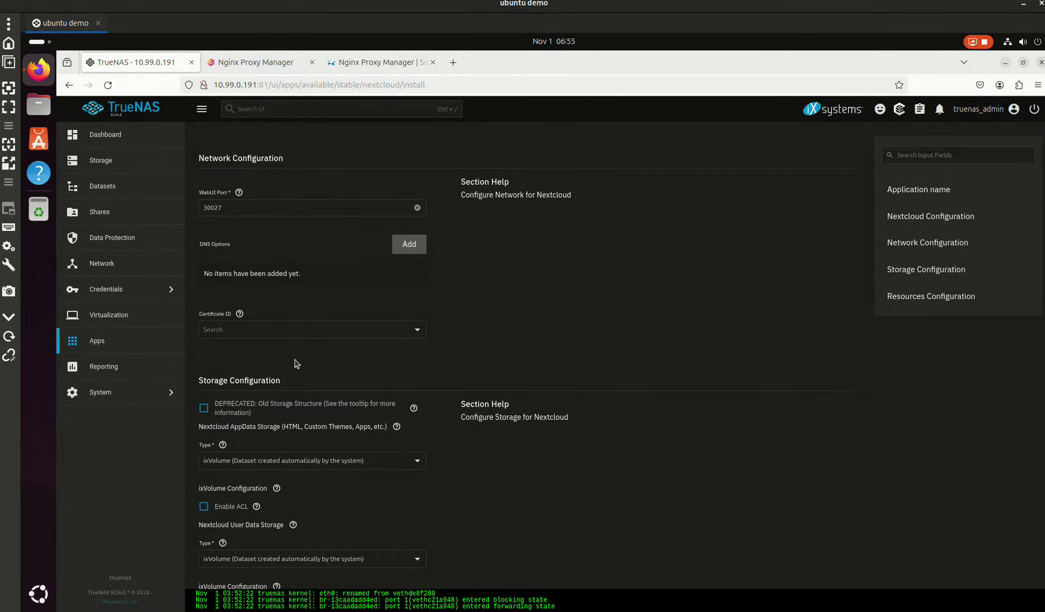
pyautogui.scroll(-2, 304, 374)
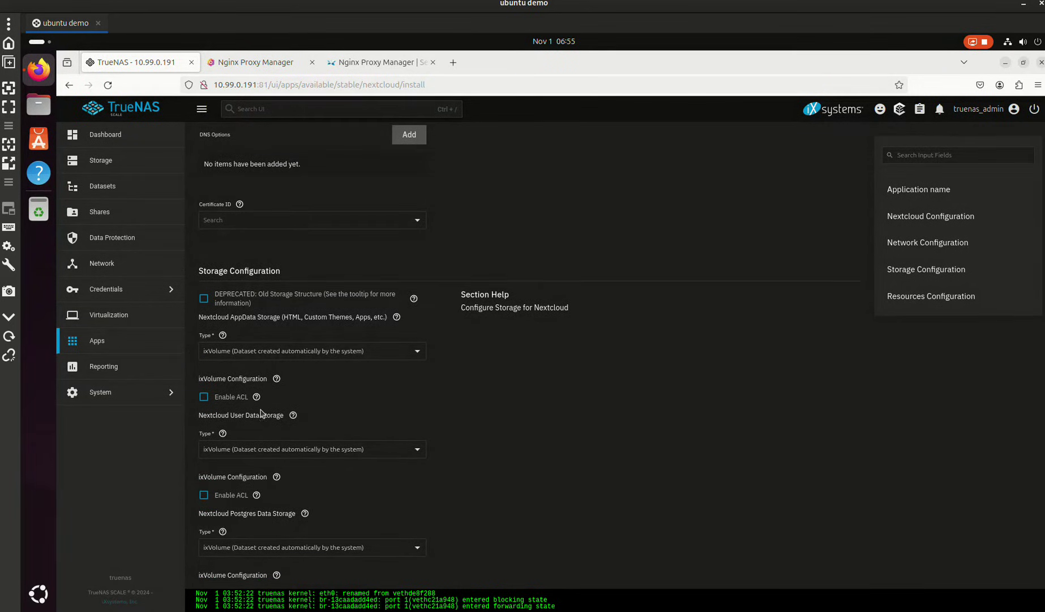
pyautogui.scroll(-1, 261, 413)
pyautogui.scroll(-4, 254, 425)
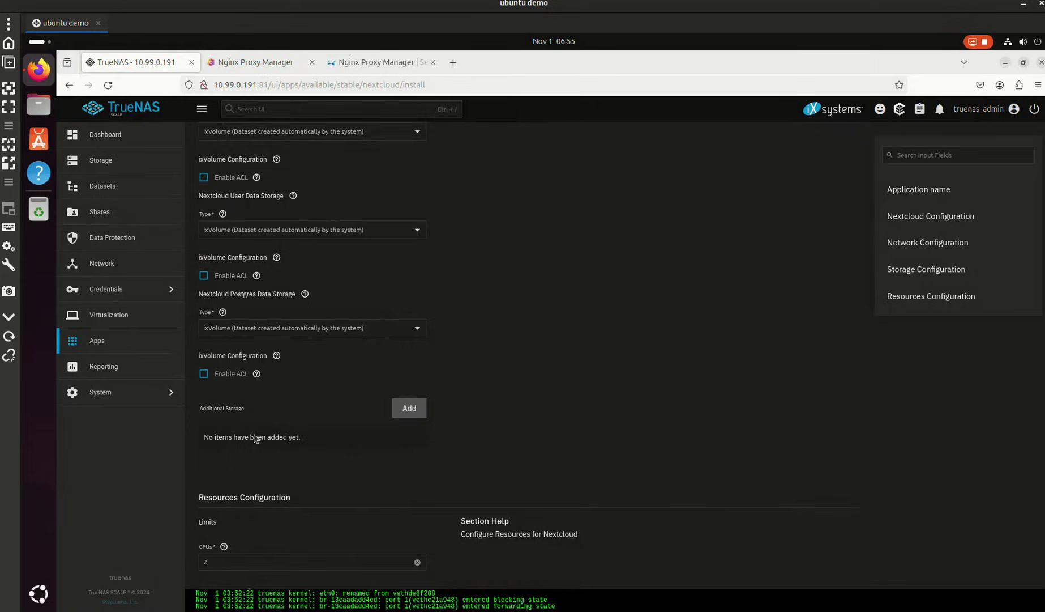
pyautogui.scroll(7, 253, 424)
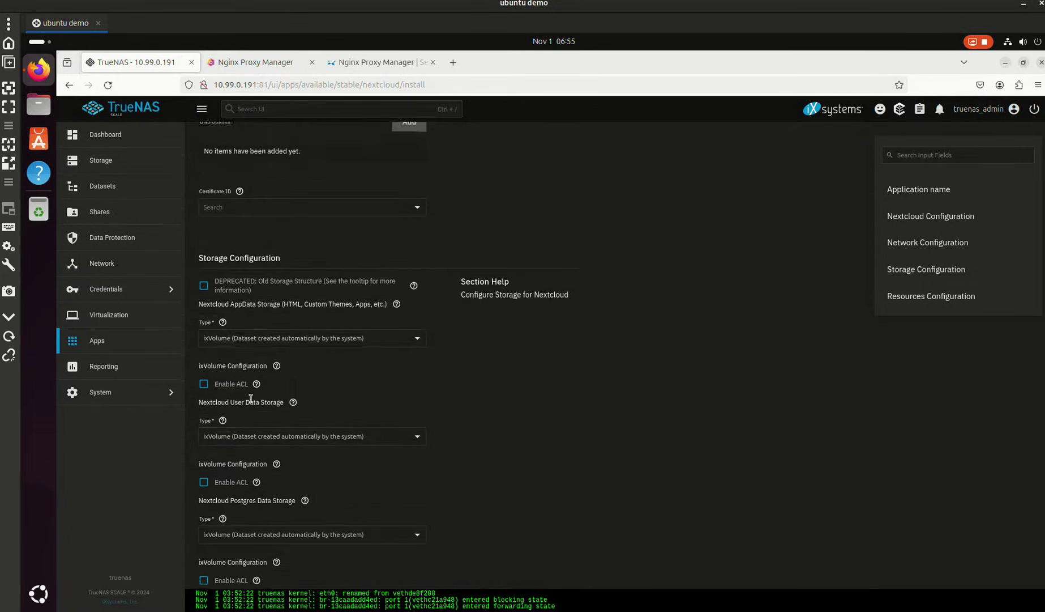
pyautogui.scroll(2, 250, 398)
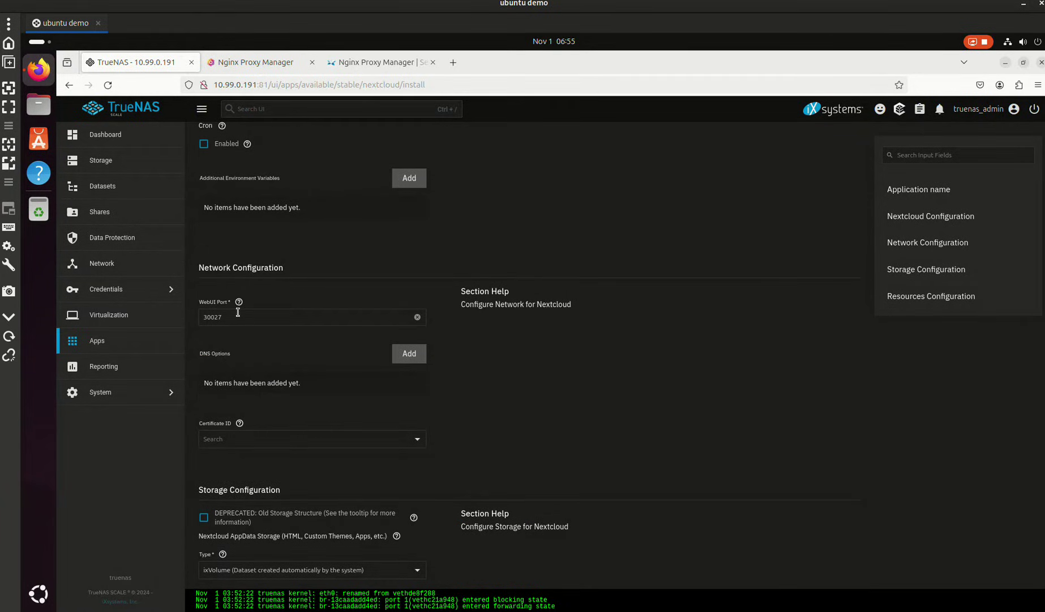
pyautogui.scroll(-3, 243, 361)
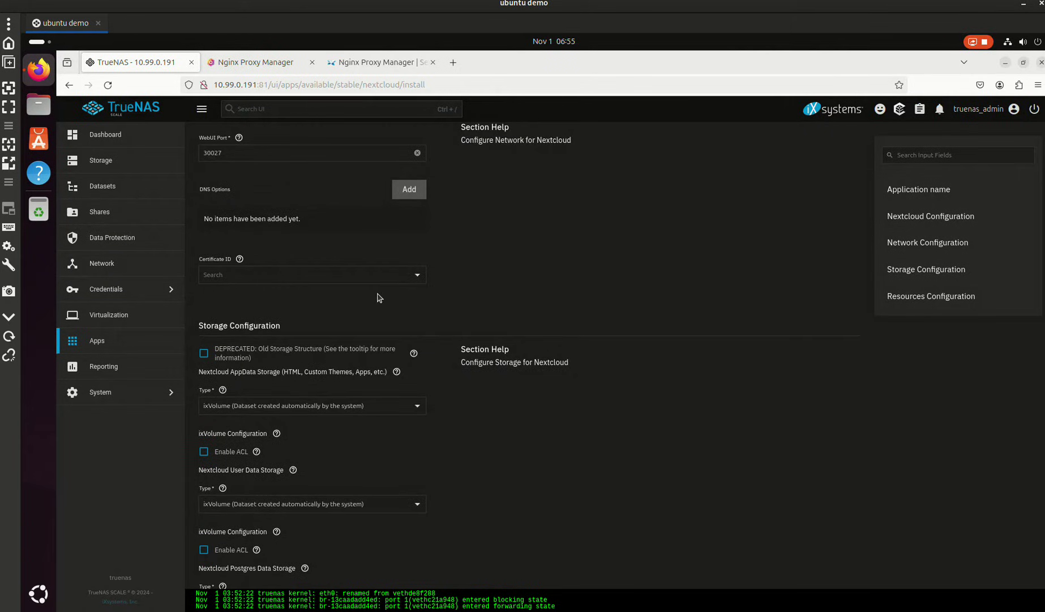
pyautogui.click(410, 277)
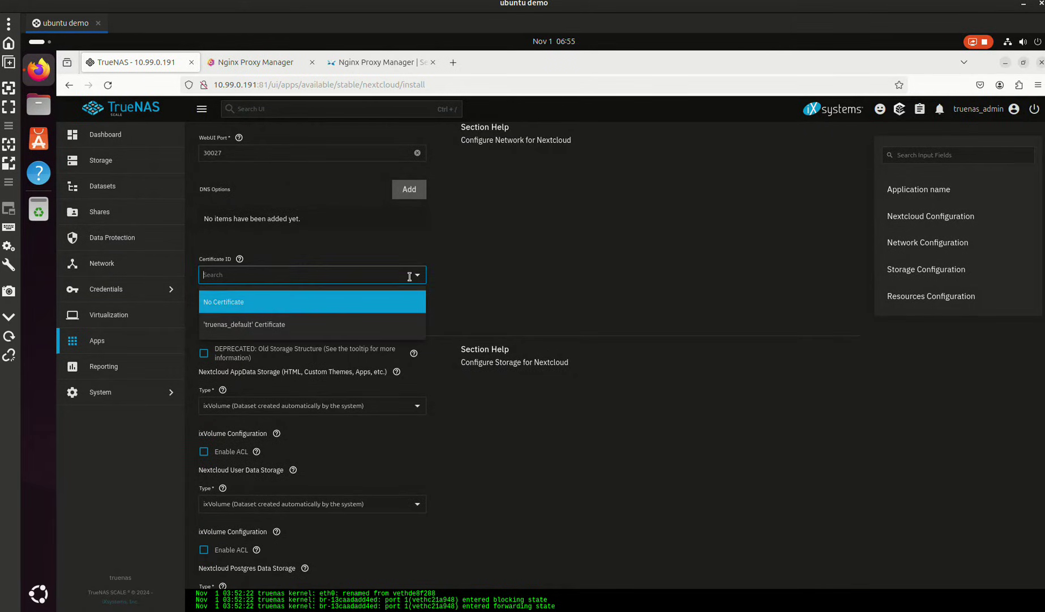
pyautogui.click(439, 276)
pyautogui.scroll(-2, 351, 362)
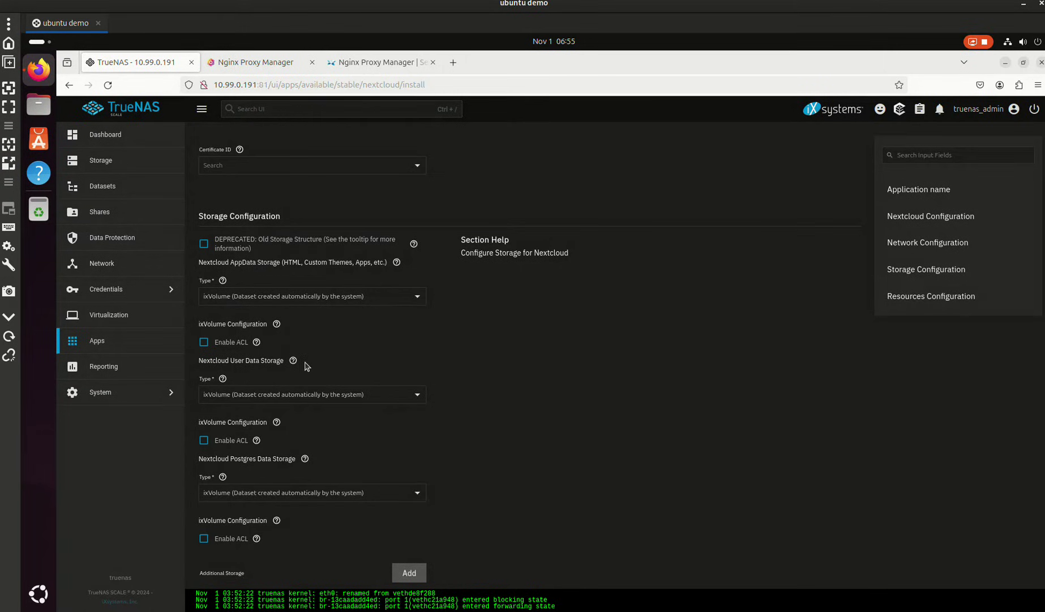
pyautogui.scroll(-3, 291, 458)
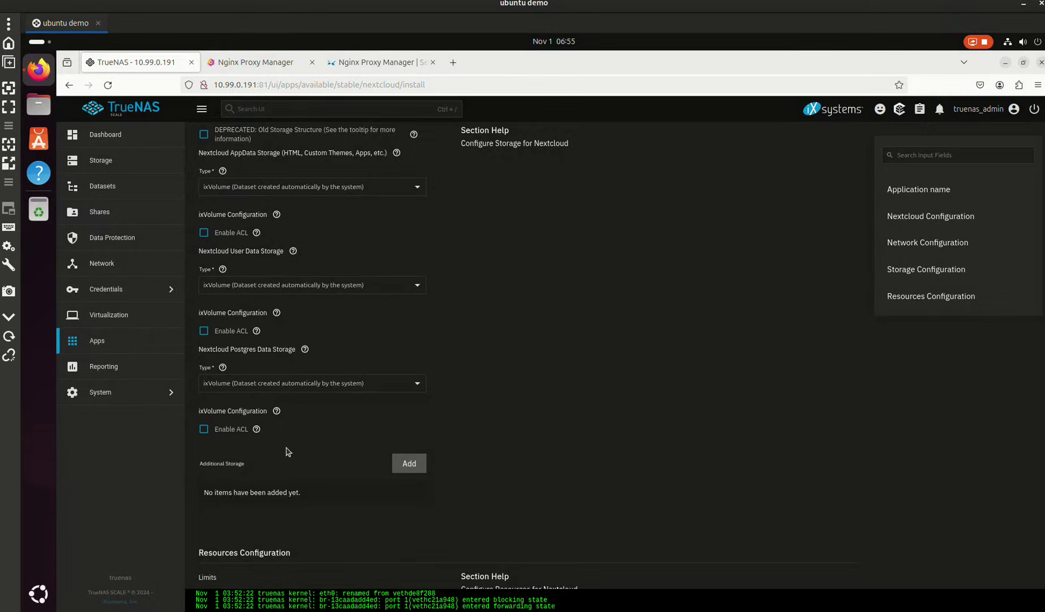
pyautogui.scroll(3, 287, 451)
# - Set AppData storage to host path /mnt/tank/configs/nextcloud and copy that path
pyautogui.click(418, 300)
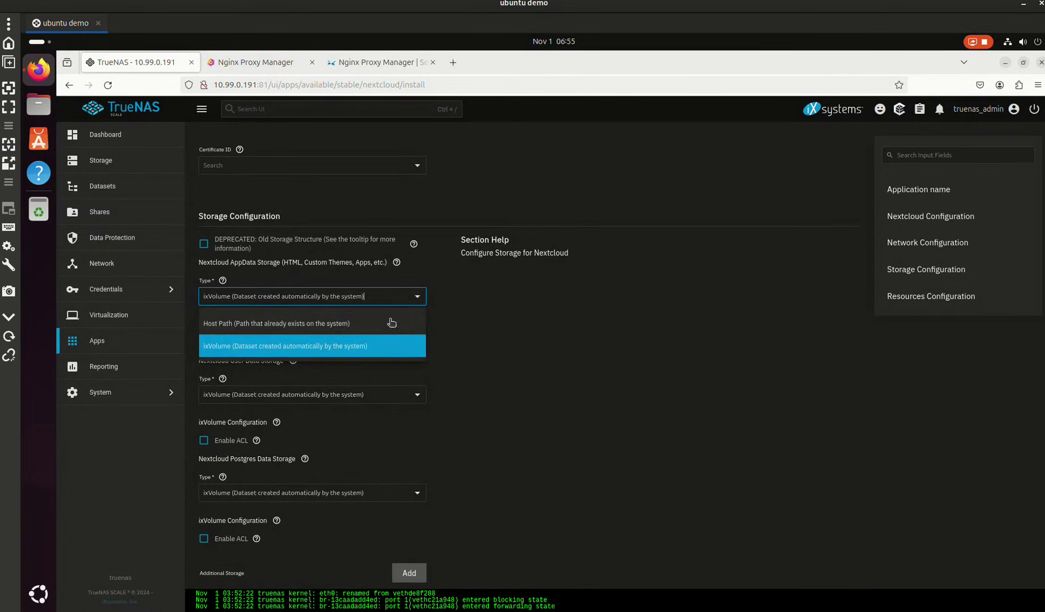
pyautogui.click(392, 323)
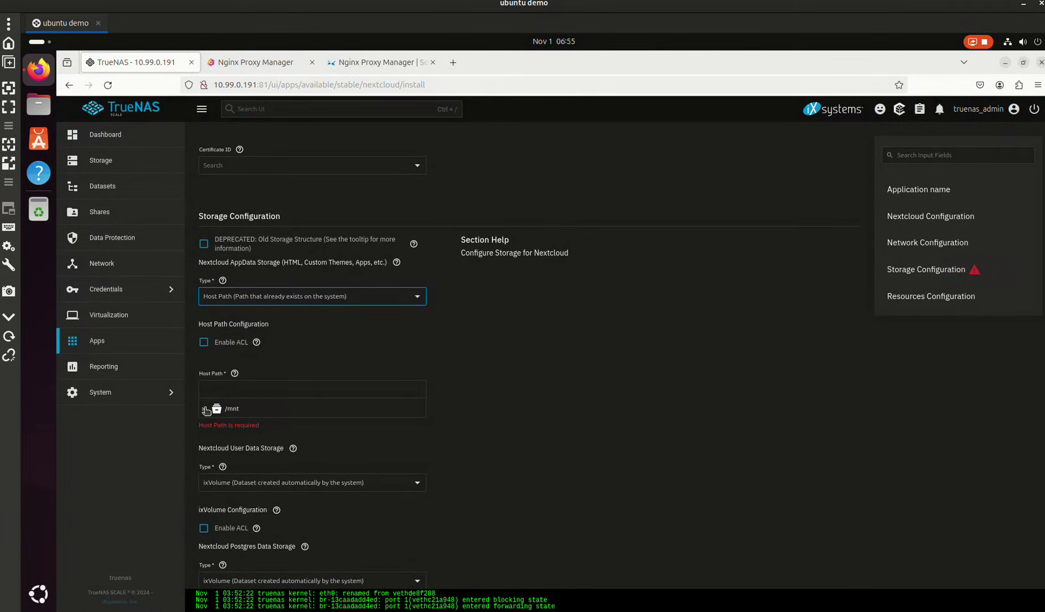
pyautogui.click(205, 409)
pyautogui.click(215, 425)
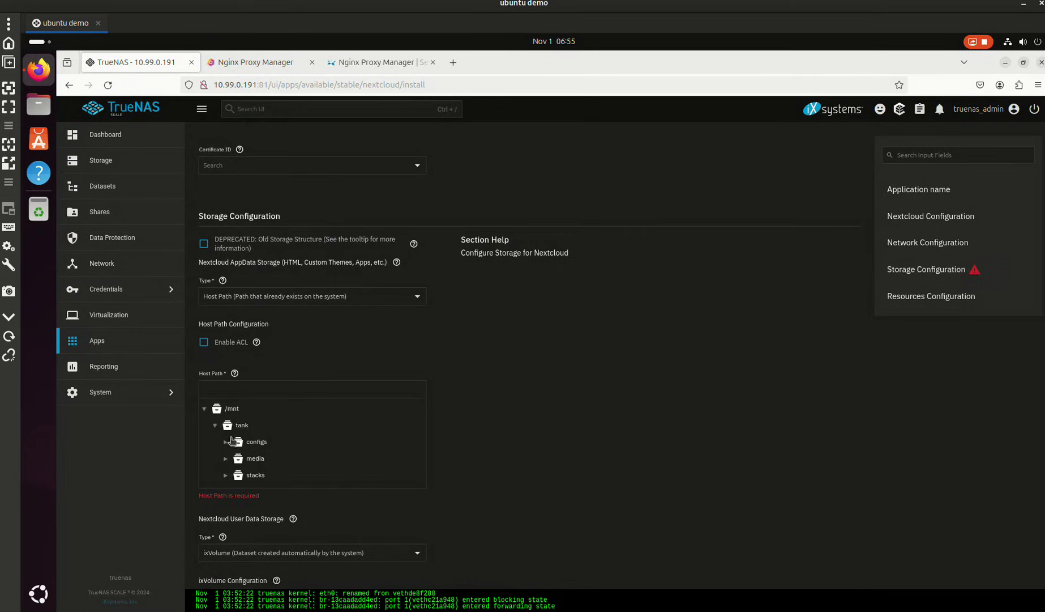
pyautogui.click(231, 441)
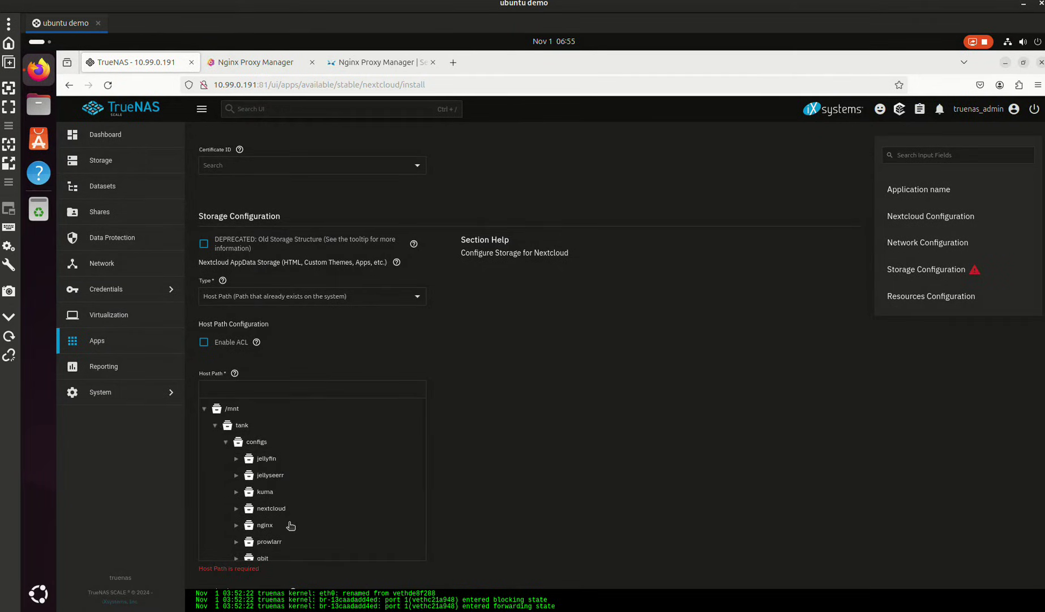
pyautogui.click(271, 509)
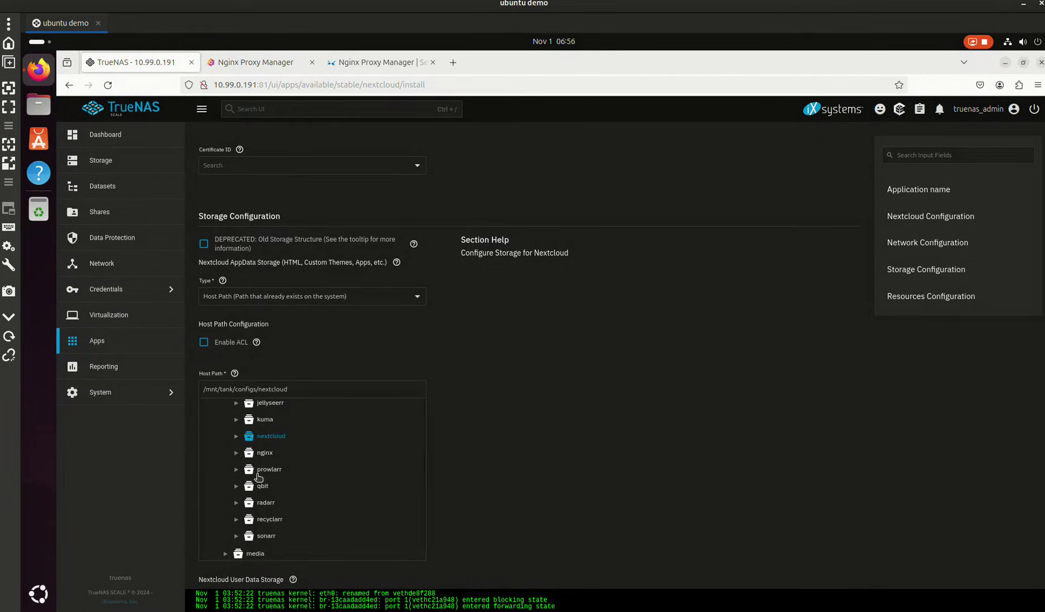
pyautogui.tripleClick(294, 389)
pyautogui.hotkey('ctrl', 'c')
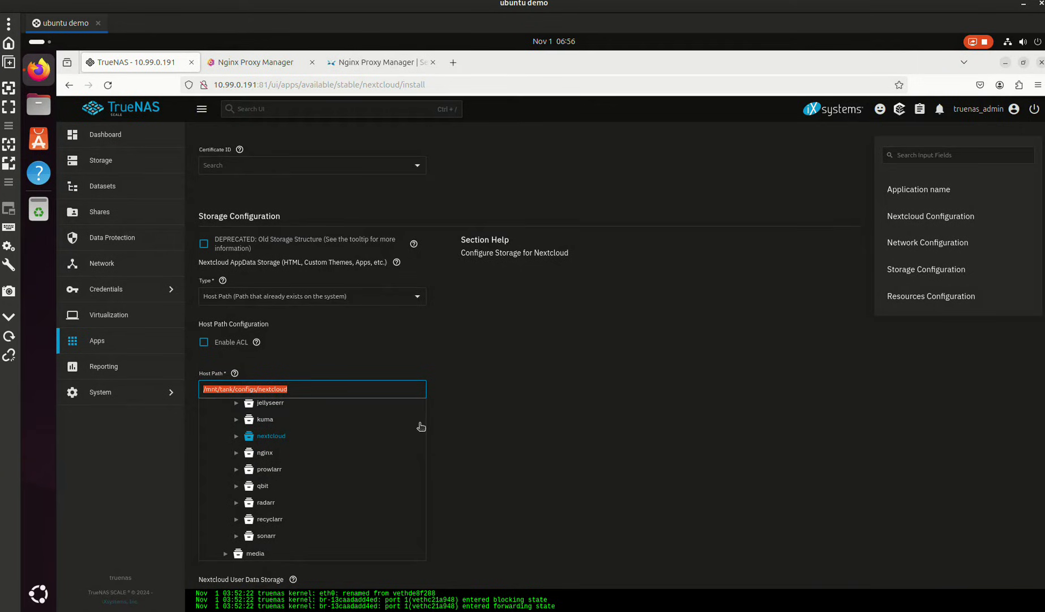
pyautogui.scroll(-5, 504, 425)
# - Store User Data on the same host path /mnt/tank/configs/nextcloud
pyautogui.click(269, 346)
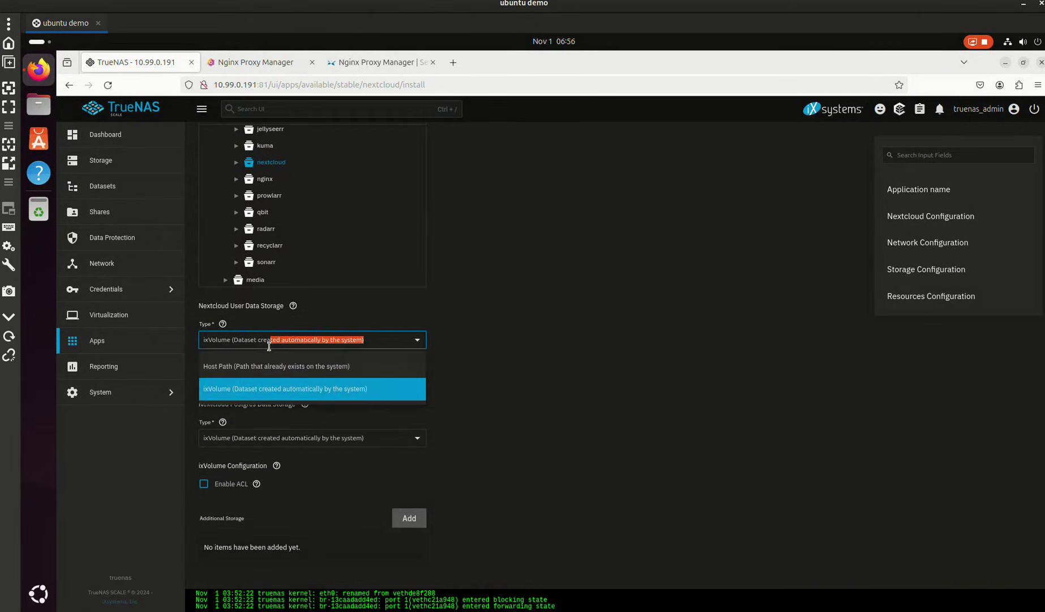
pyautogui.click(270, 366)
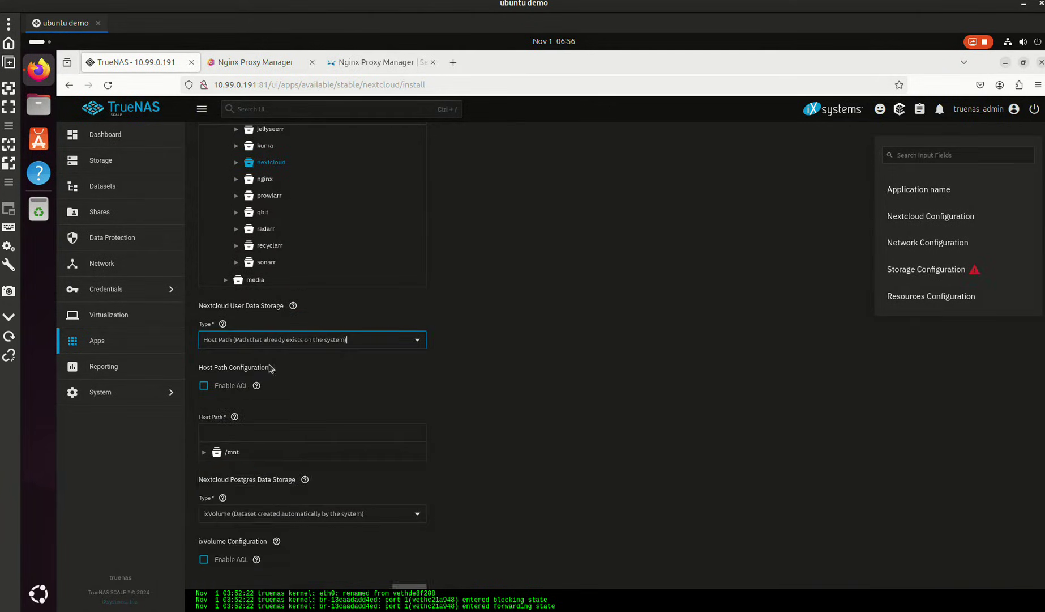
pyautogui.click(256, 435)
pyautogui.hotkey('ctrl', 'v')
pyautogui.scroll(-4, 467, 457)
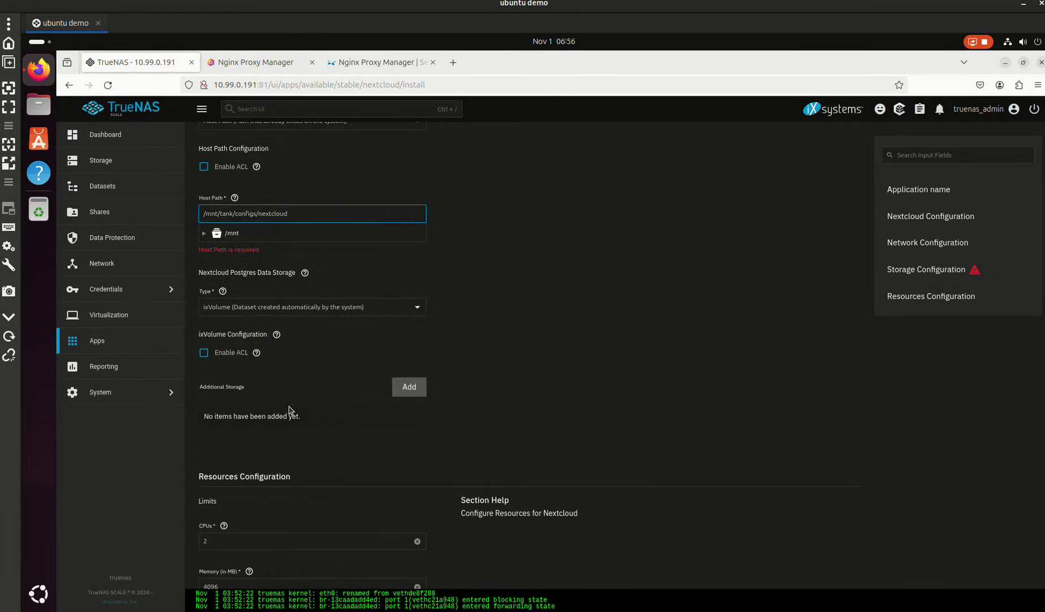
# - Store Postgres data on /mnt/tank/configs/nextcloud too and install Nextcloud
pyautogui.click(261, 306)
pyautogui.click(258, 317)
pyautogui.click(253, 391)
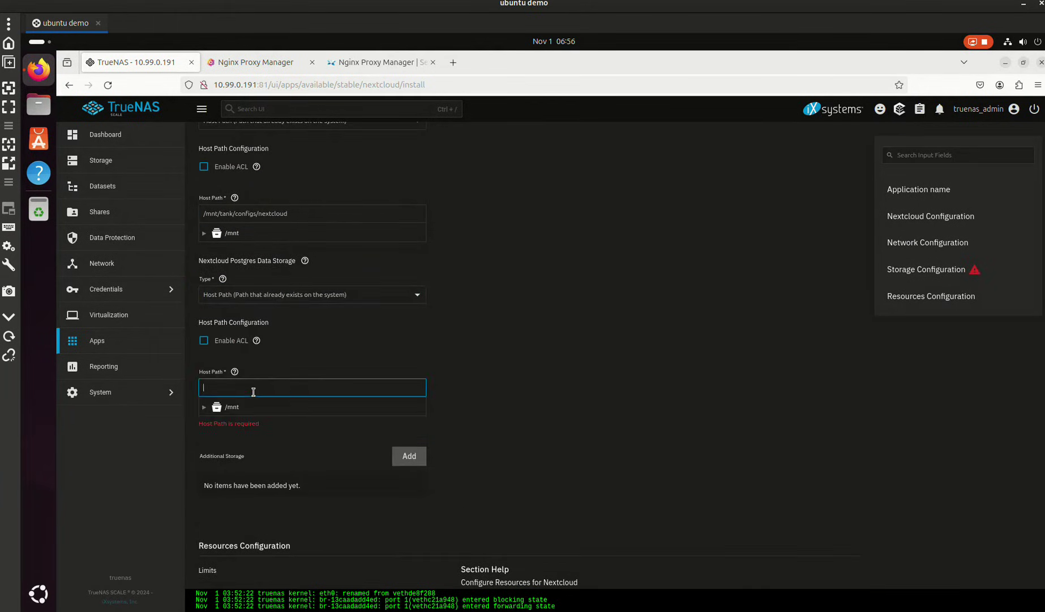
pyautogui.hotkey('ctrl', 'v')
pyautogui.scroll(-3, 489, 379)
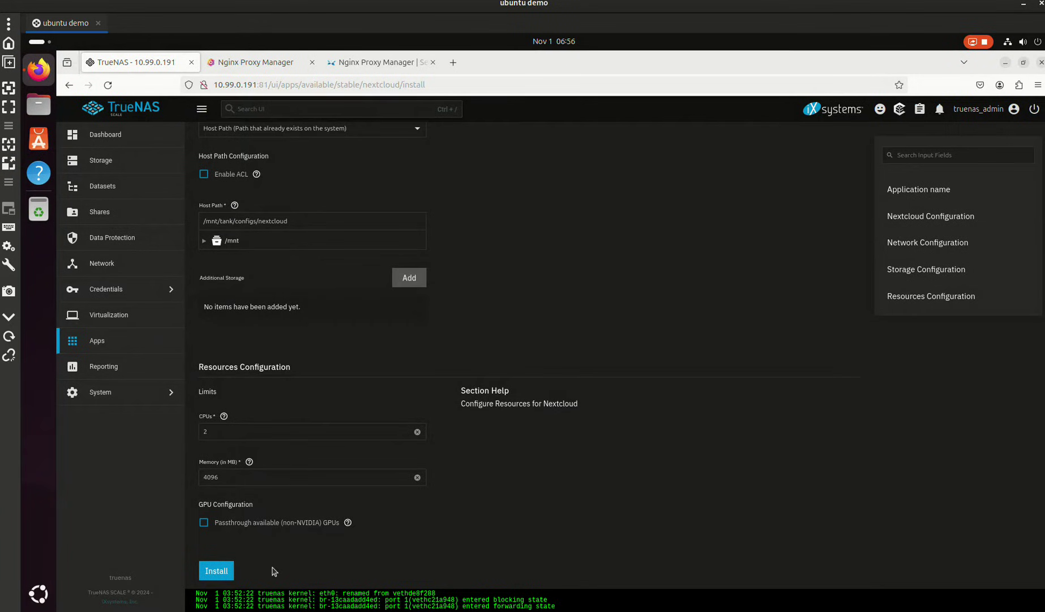
pyautogui.click(229, 573)
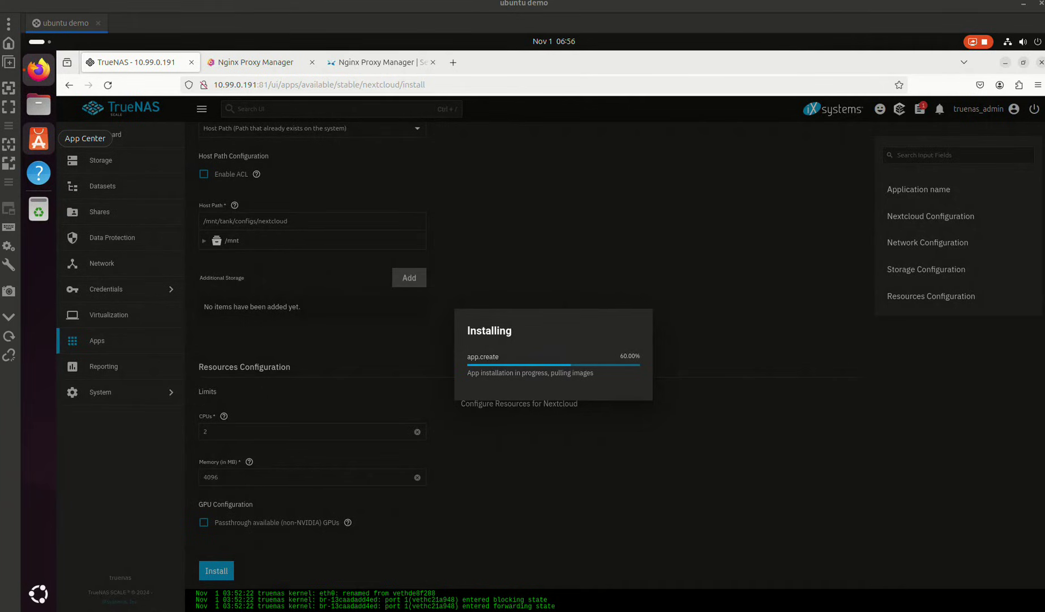
# - Move the Cloudflare DNS Records window for hydrology.cc over TrueNAS into full view
pyautogui.moveTo(240, 88); pyautogui.dragTo(2, 74)
pyautogui.moveTo(3, 71); pyautogui.dragTo(787, 57)
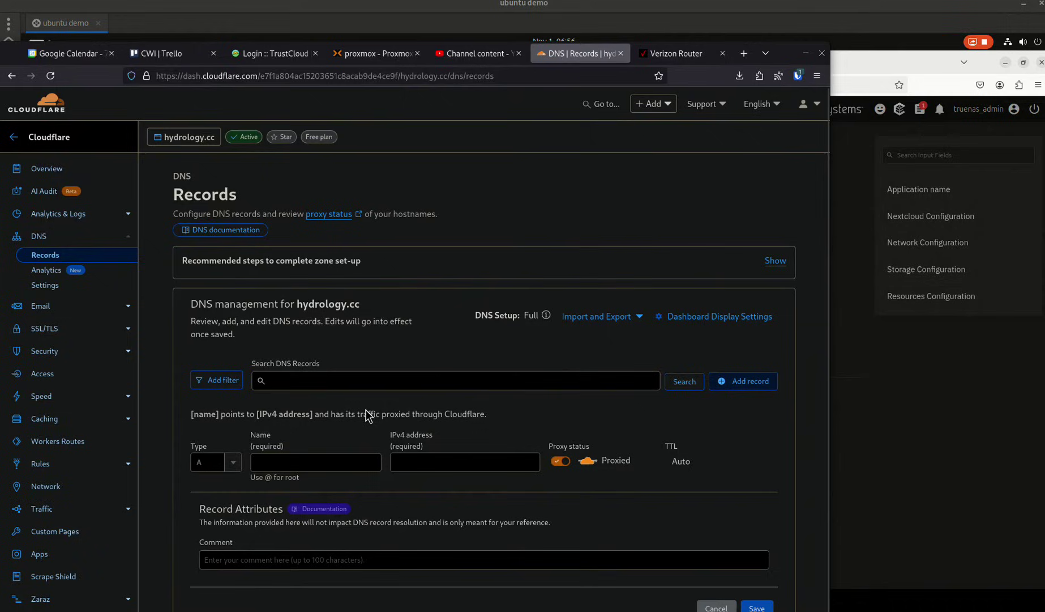
# - Add a CNAME record named 'nextcloud' with target @ and save it
pyautogui.click(207, 462)
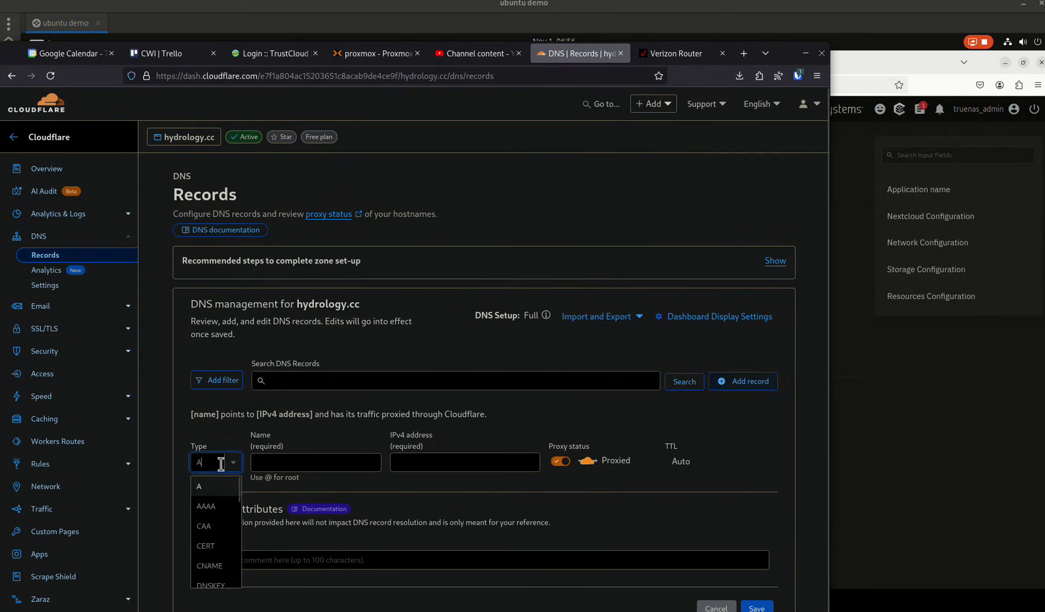
pyautogui.click(211, 564)
pyautogui.click(368, 463)
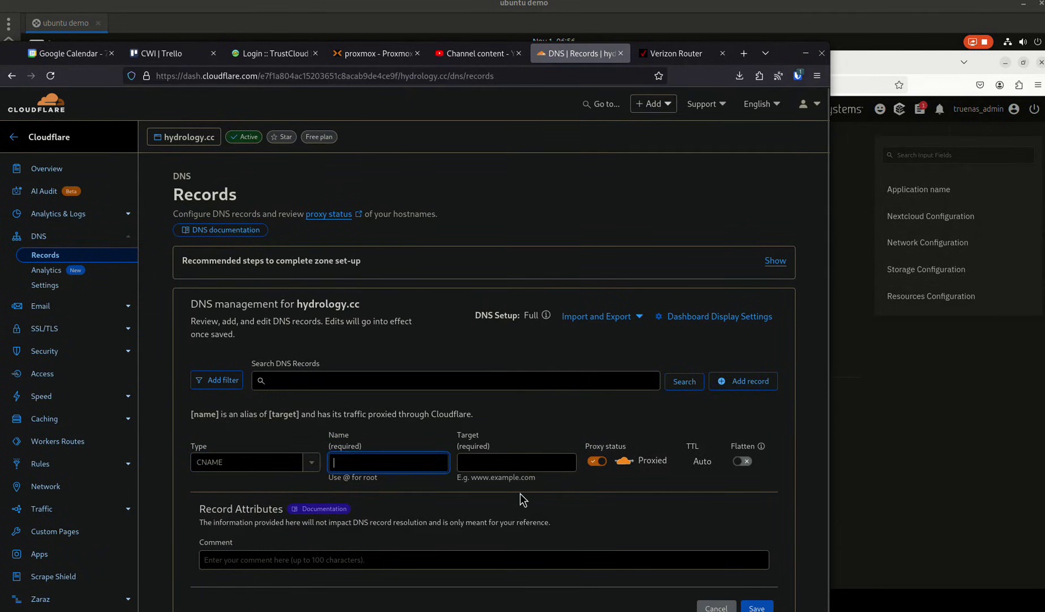
pyautogui.write('nex')
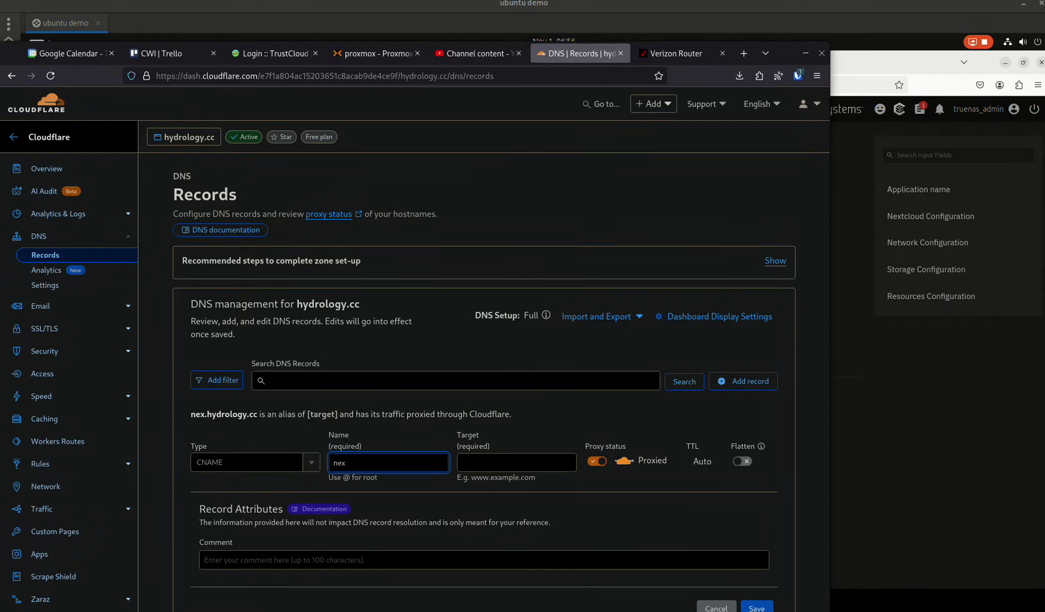
pyautogui.write('tclo')
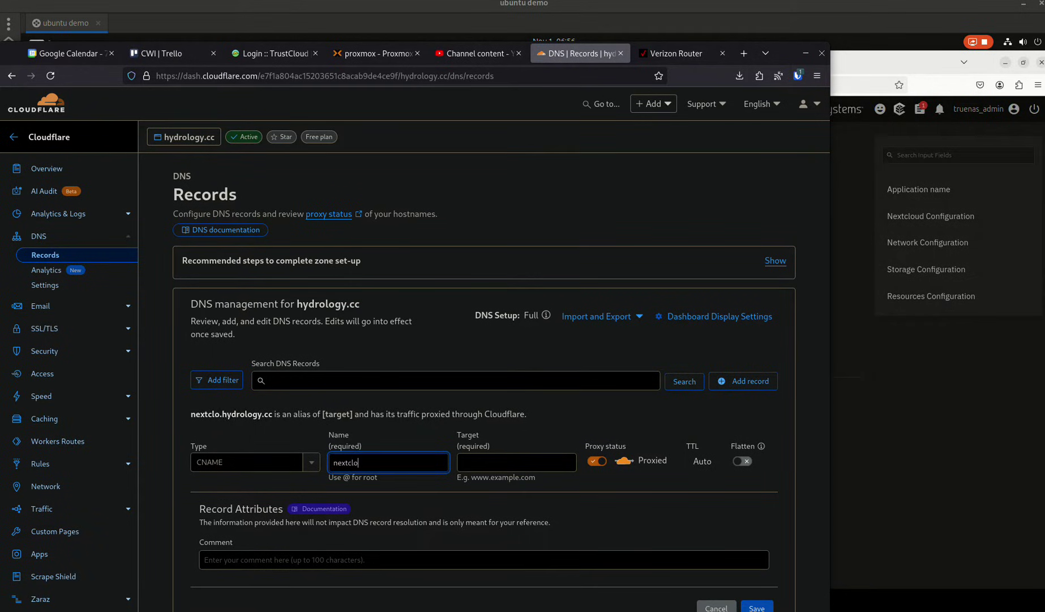
pyautogui.write('ud')
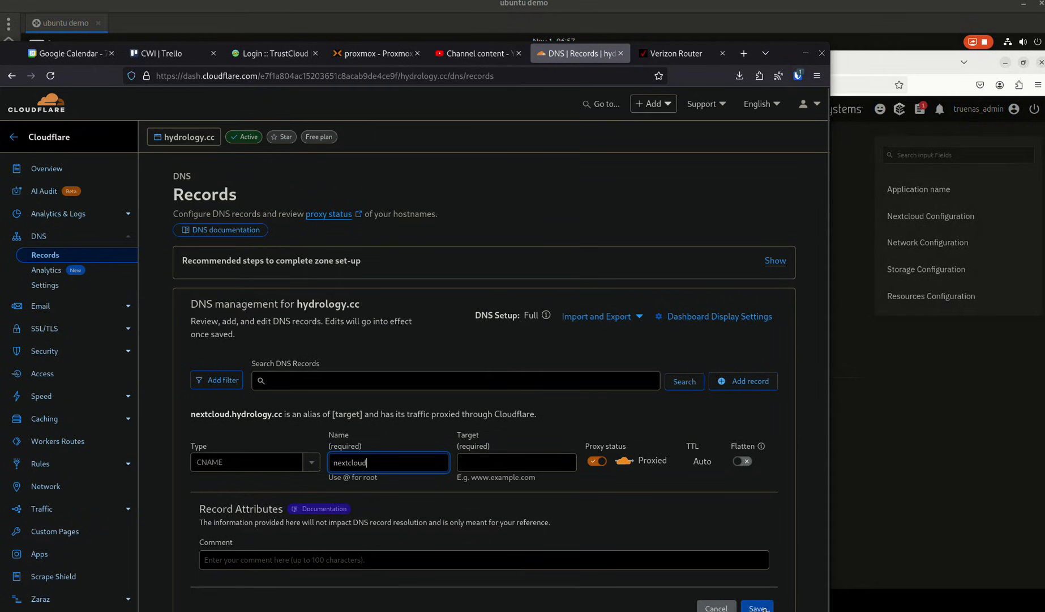
pyautogui.click(762, 607)
pyautogui.click(526, 462)
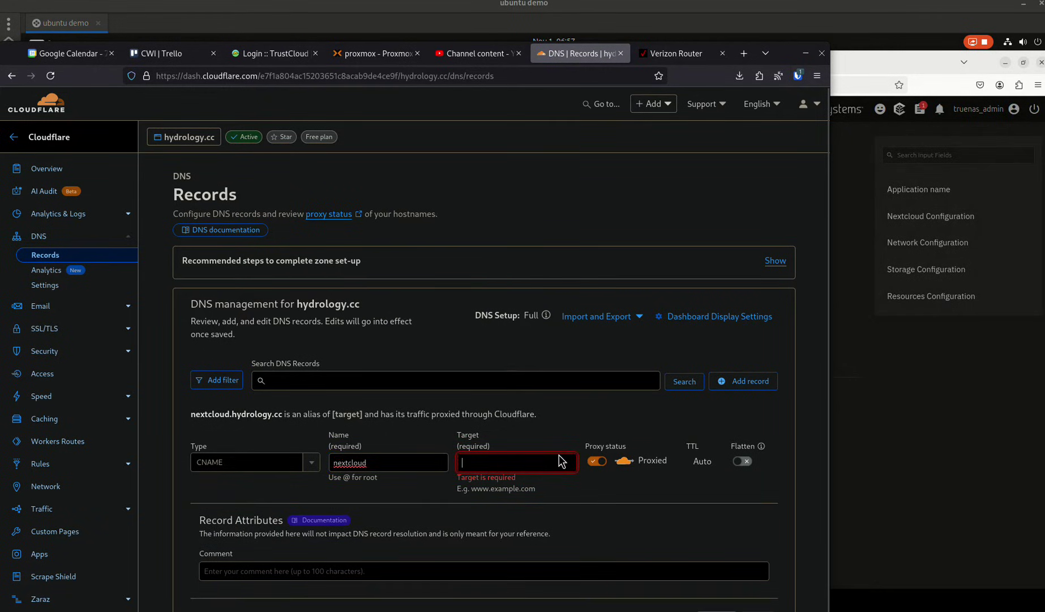
pyautogui.write('@')
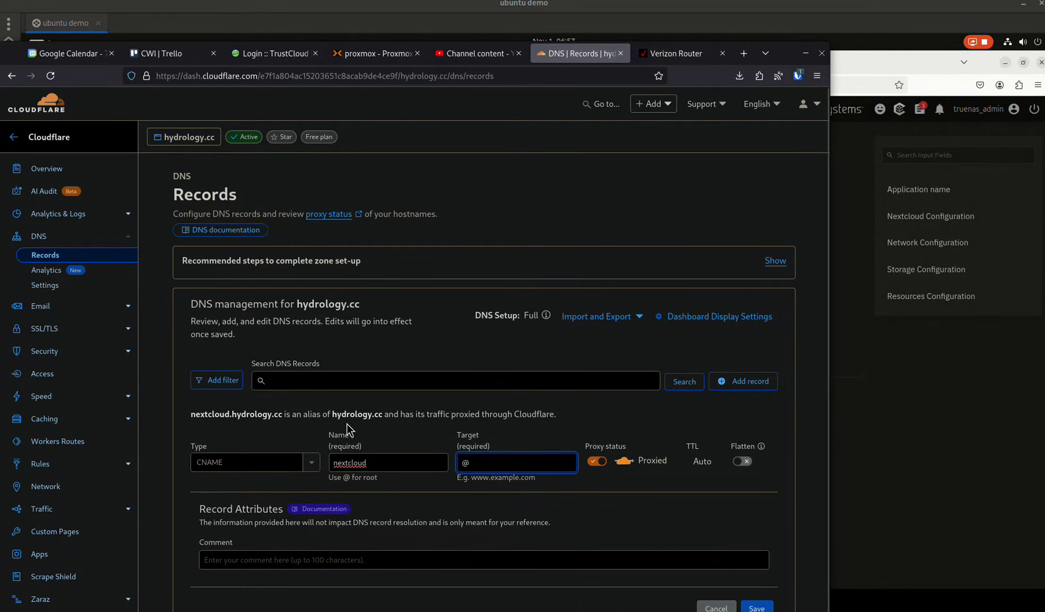
pyautogui.click(744, 606)
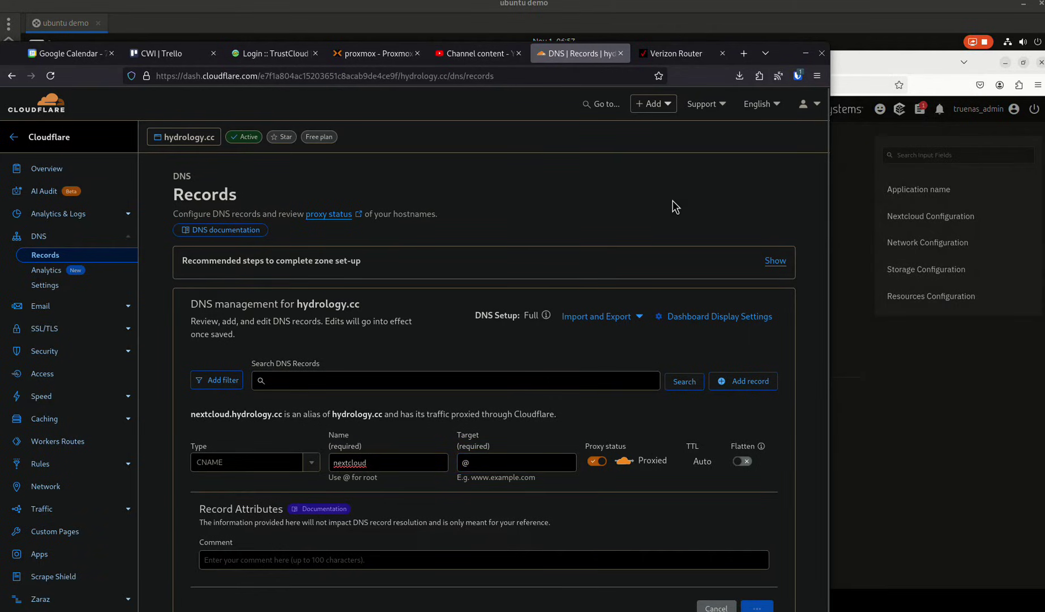
pyautogui.click(805, 53)
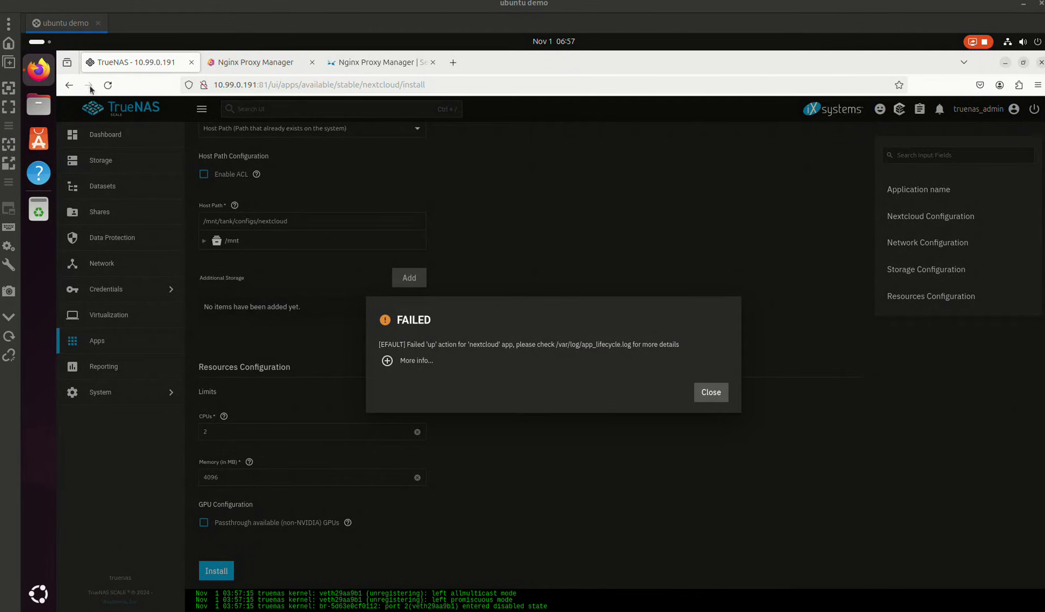
# - Expand the failed install's full traceback, then close the error dialog
pyautogui.click(387, 361)
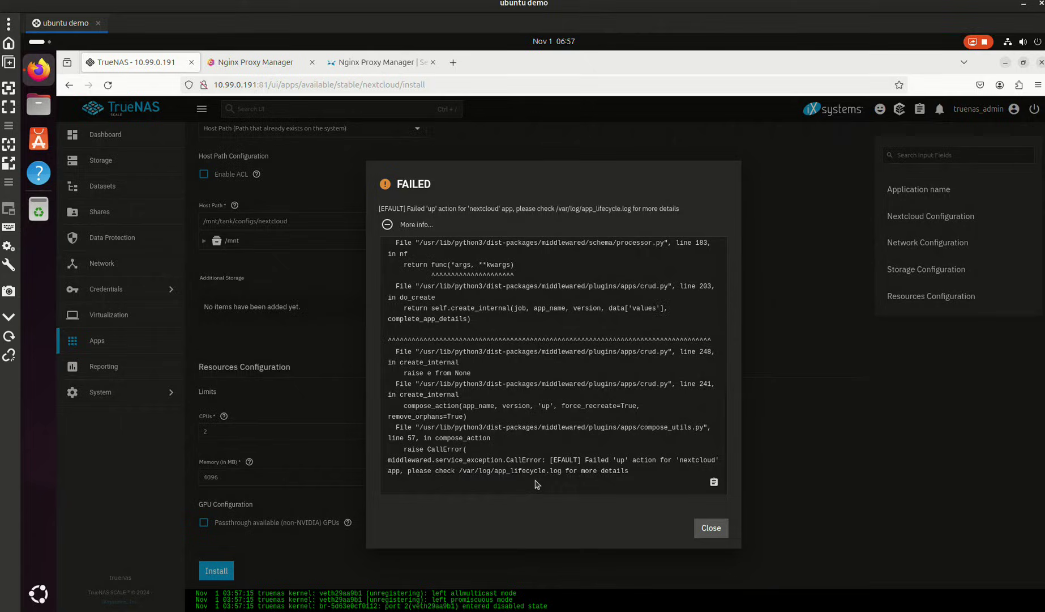
pyautogui.click(711, 527)
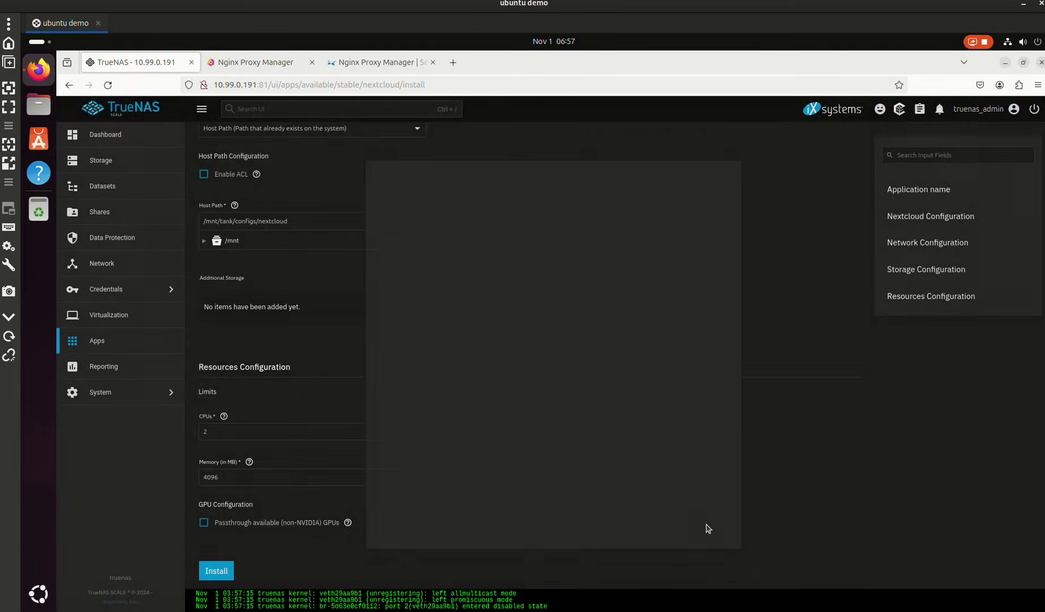
# - Review the AppData storage help in the Storage Configuration section
pyautogui.scroll(5, 357, 450)
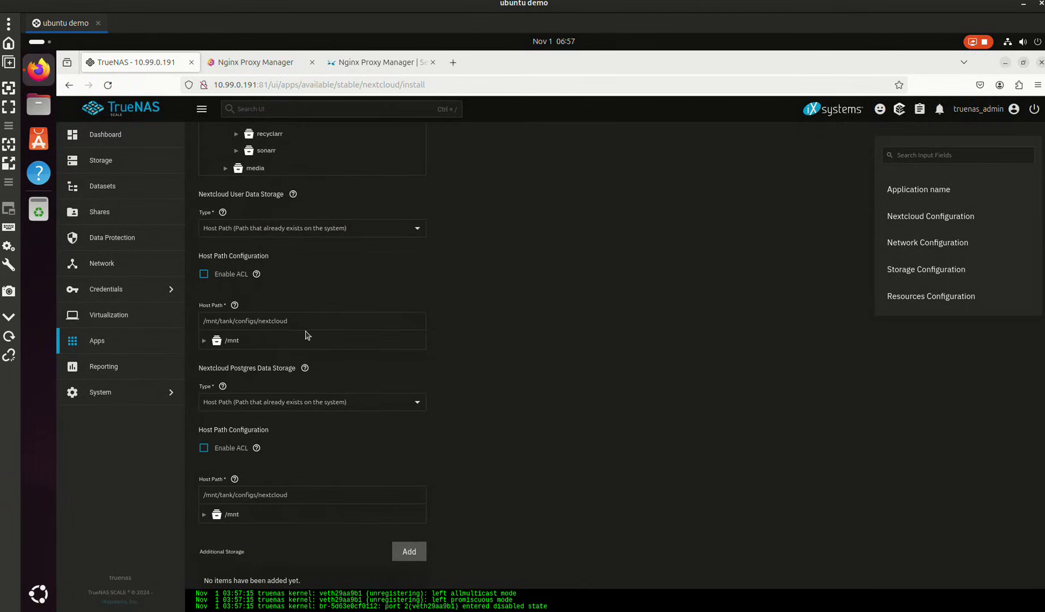
pyautogui.scroll(6, 269, 291)
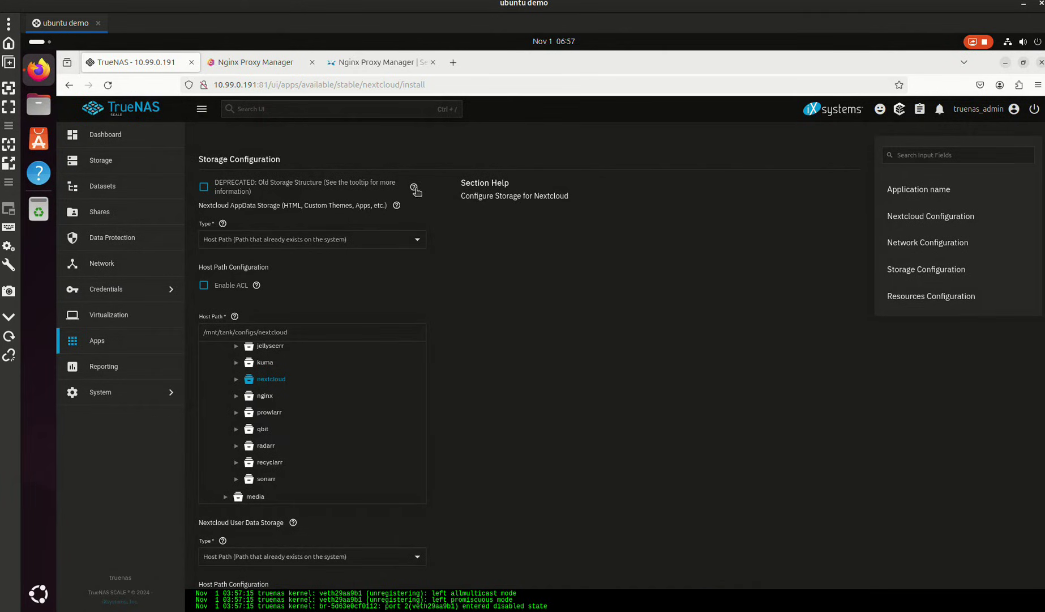
pyautogui.click(396, 208)
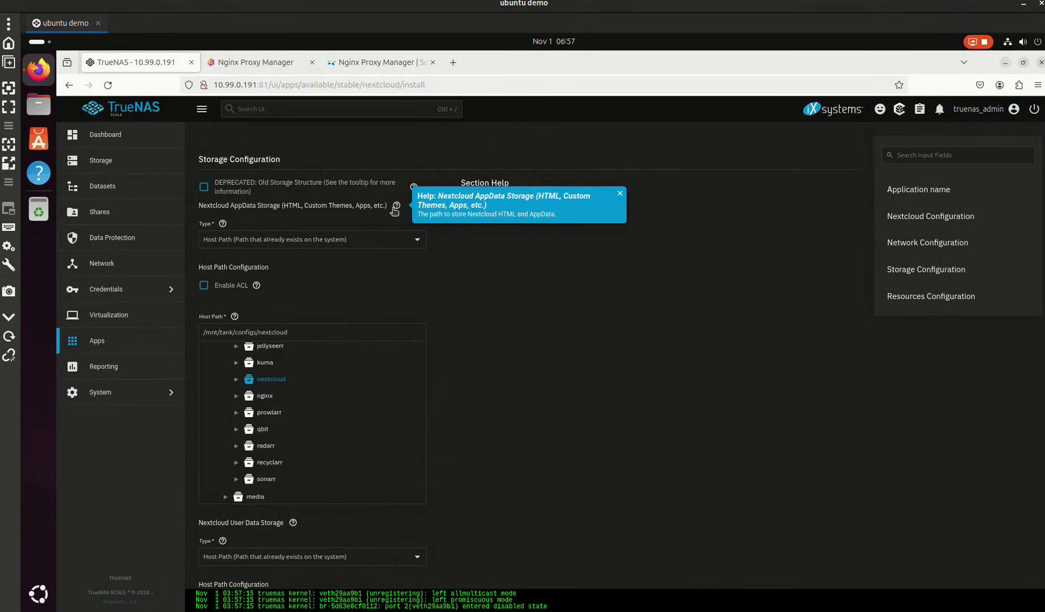
pyautogui.click(396, 208)
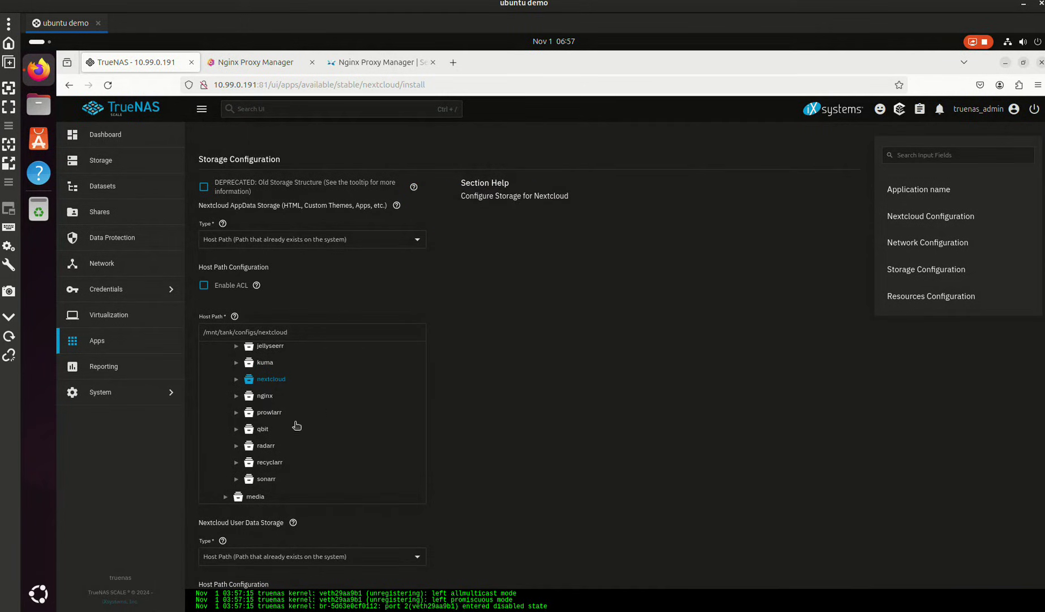
pyautogui.scroll(-1, 299, 390)
pyautogui.scroll(12, 421, 300)
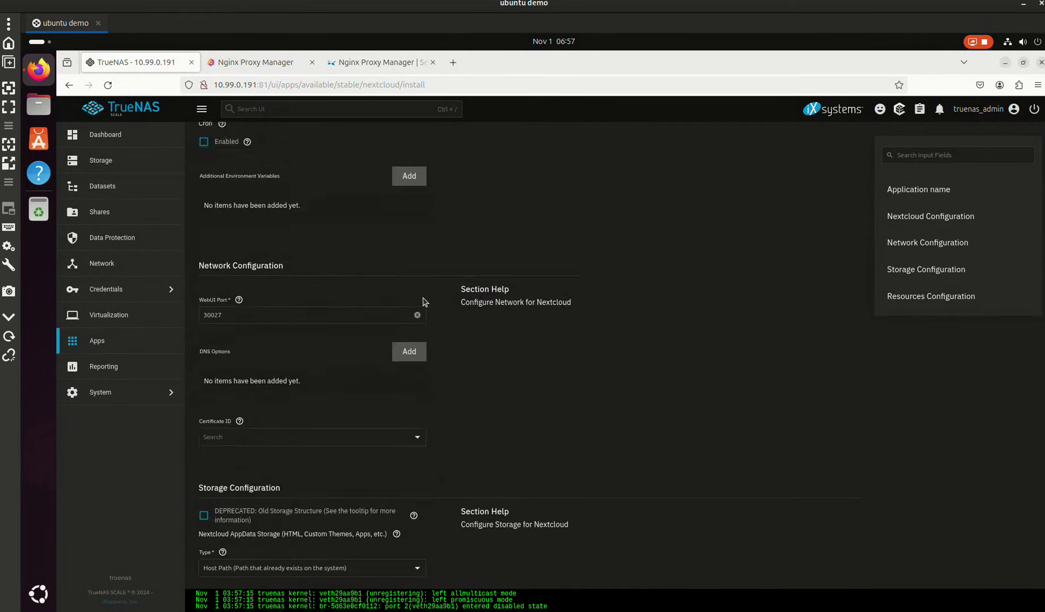
pyautogui.scroll(8, 422, 298)
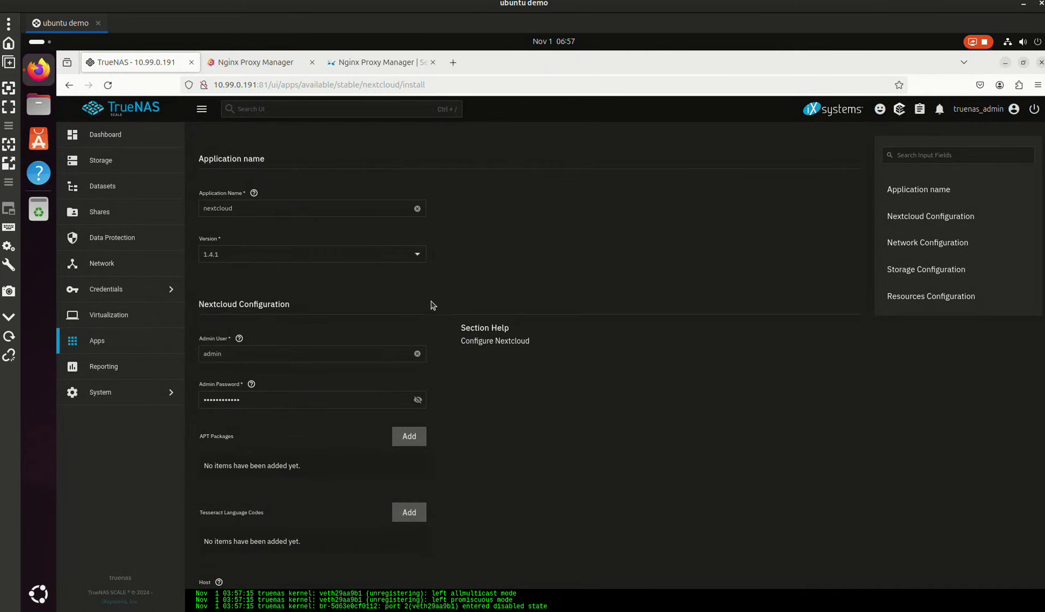
pyautogui.scroll(-12, 416, 307)
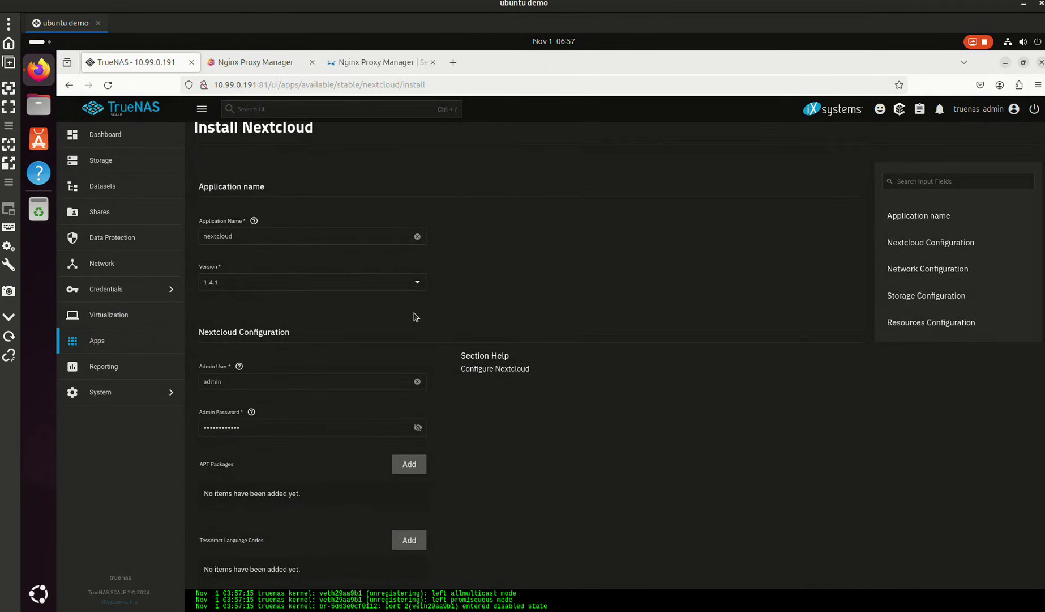
pyautogui.scroll(-4, 408, 317)
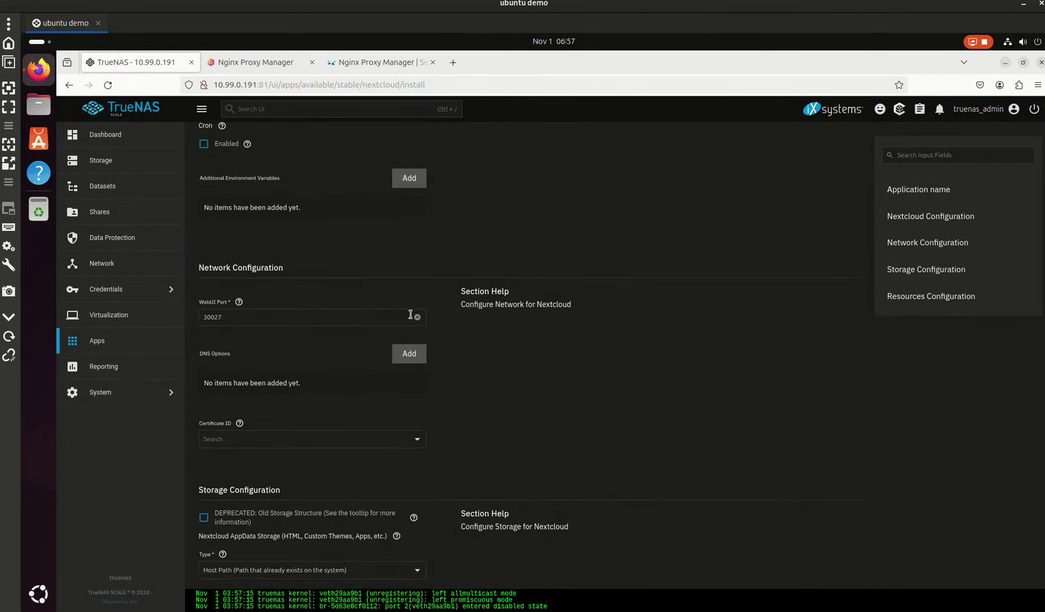
pyautogui.scroll(-9, 416, 323)
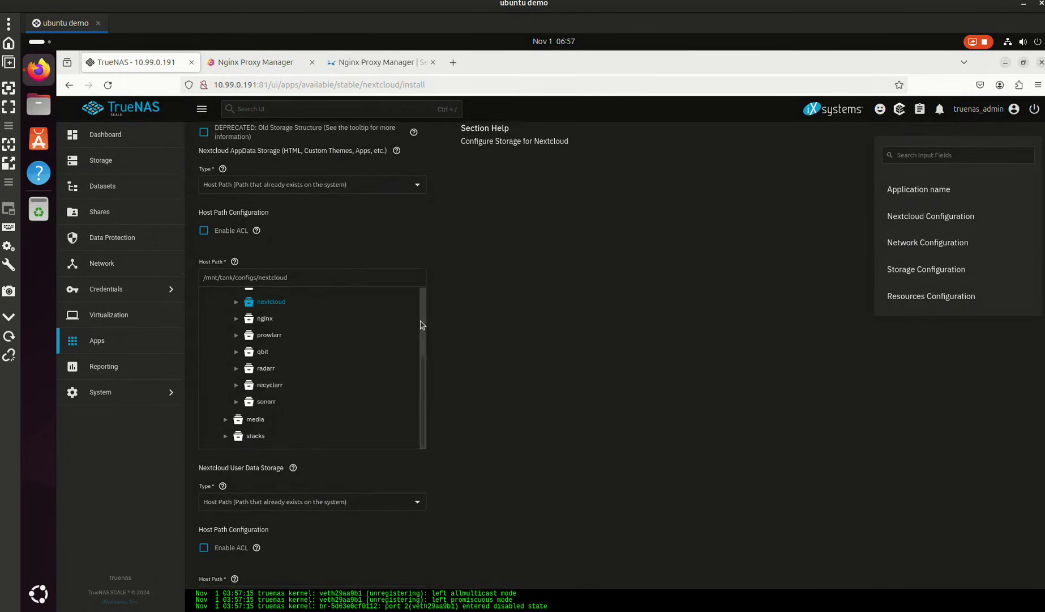
pyautogui.scroll(6, 378, 324)
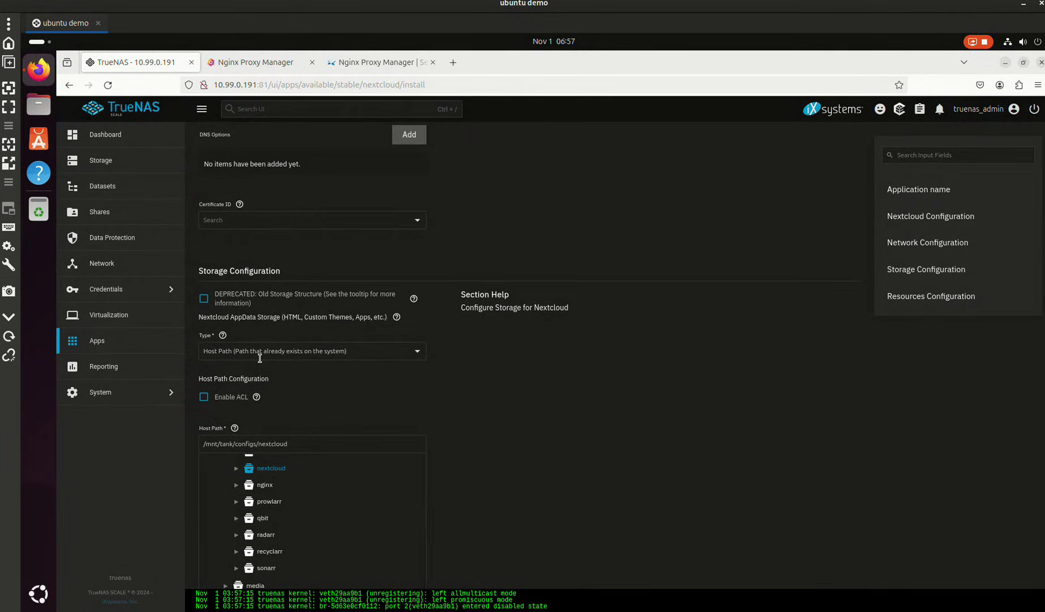
# - Choose ixVolume as the storage type for AppData, User Data and Postgres, then install
pyautogui.click(293, 353)
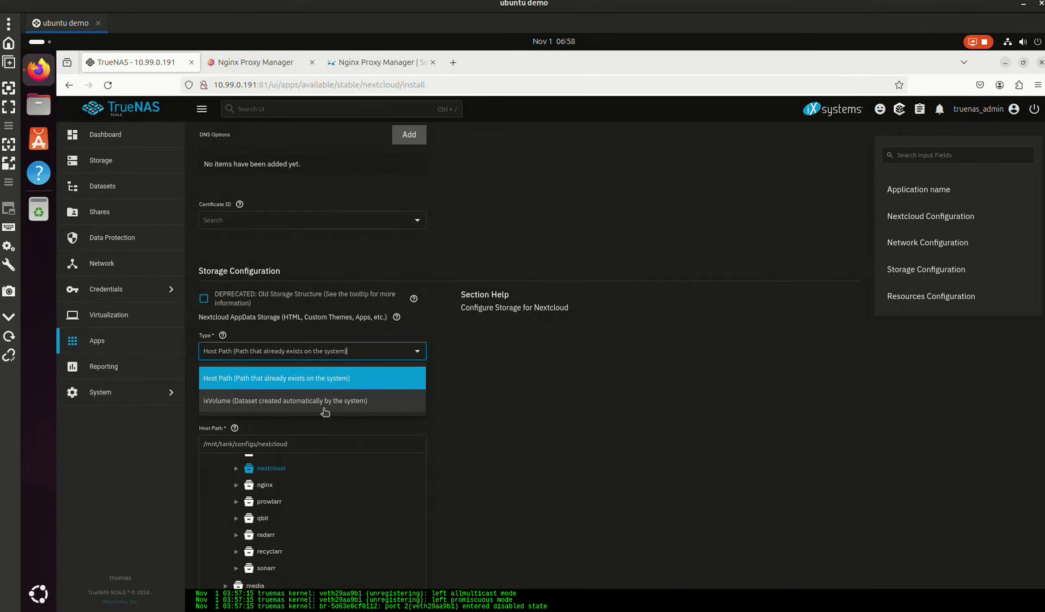
pyautogui.click(321, 409)
pyautogui.click(320, 450)
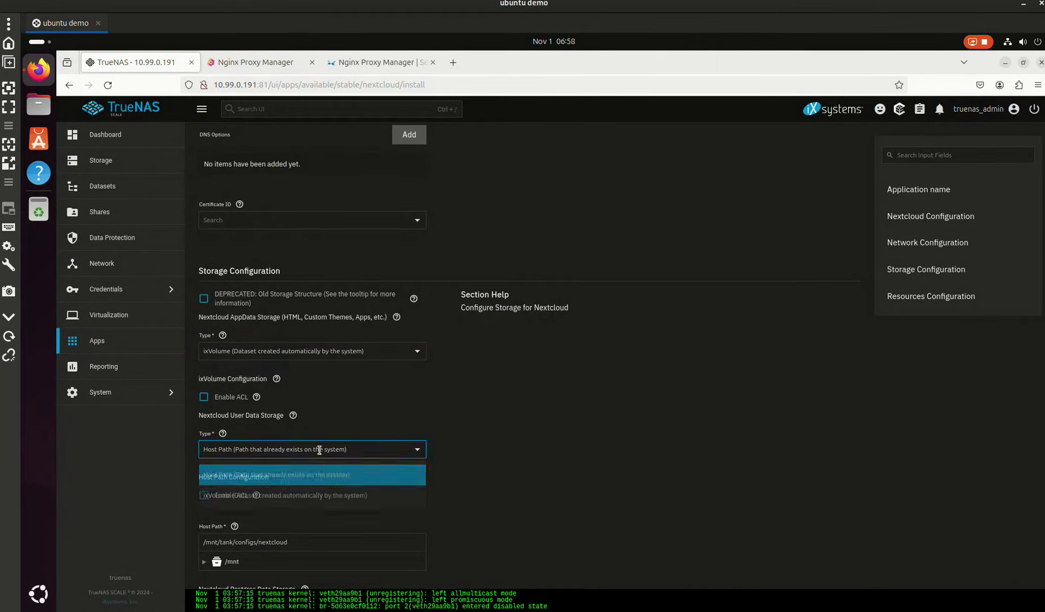
pyautogui.click(300, 496)
pyautogui.scroll(-3, 368, 439)
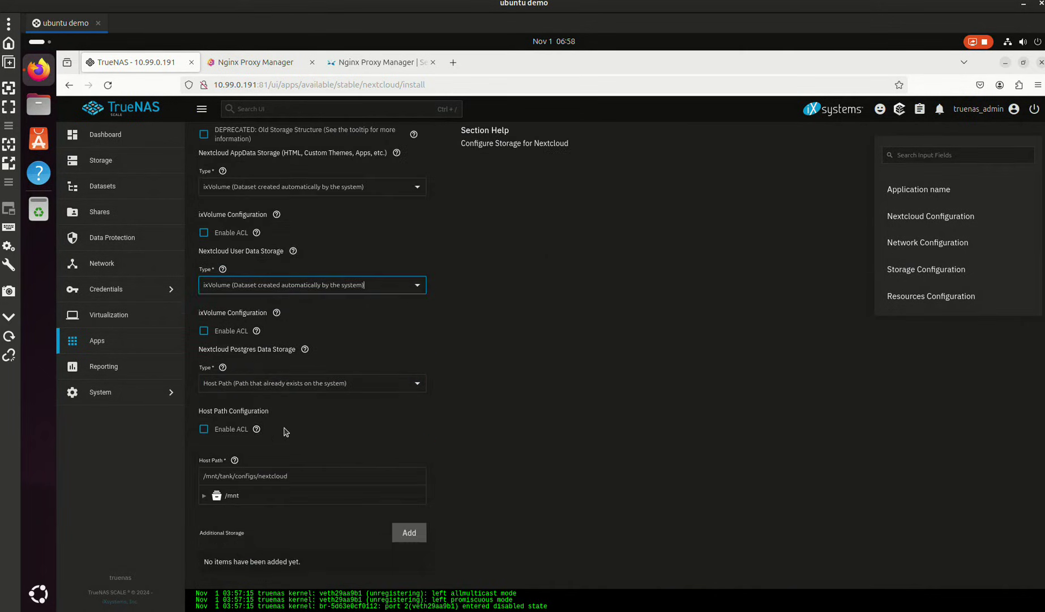
pyautogui.click(271, 381)
pyautogui.click(275, 431)
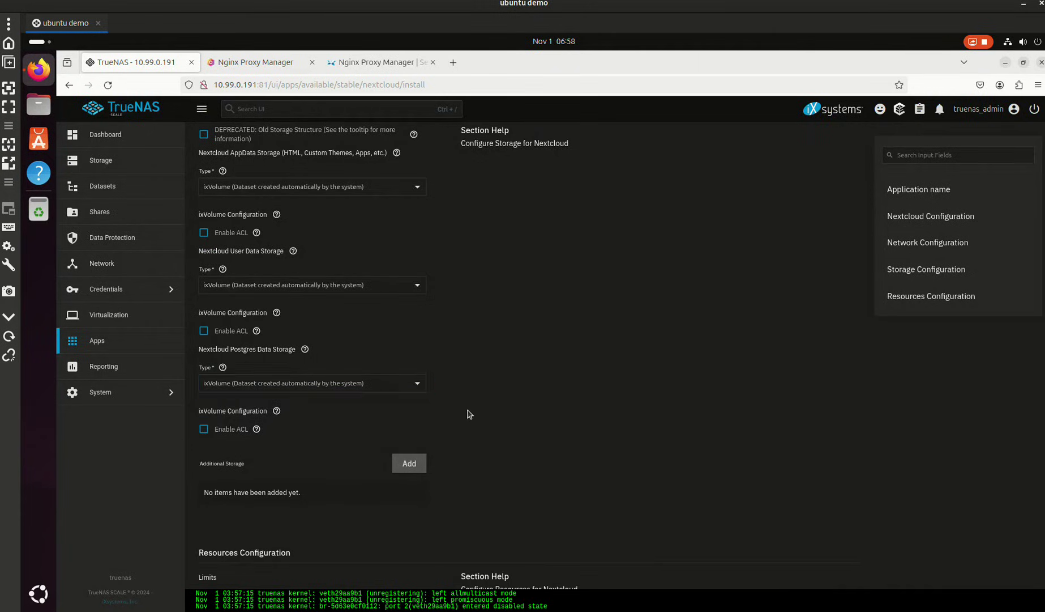
pyautogui.scroll(-3, 467, 412)
pyautogui.click(213, 578)
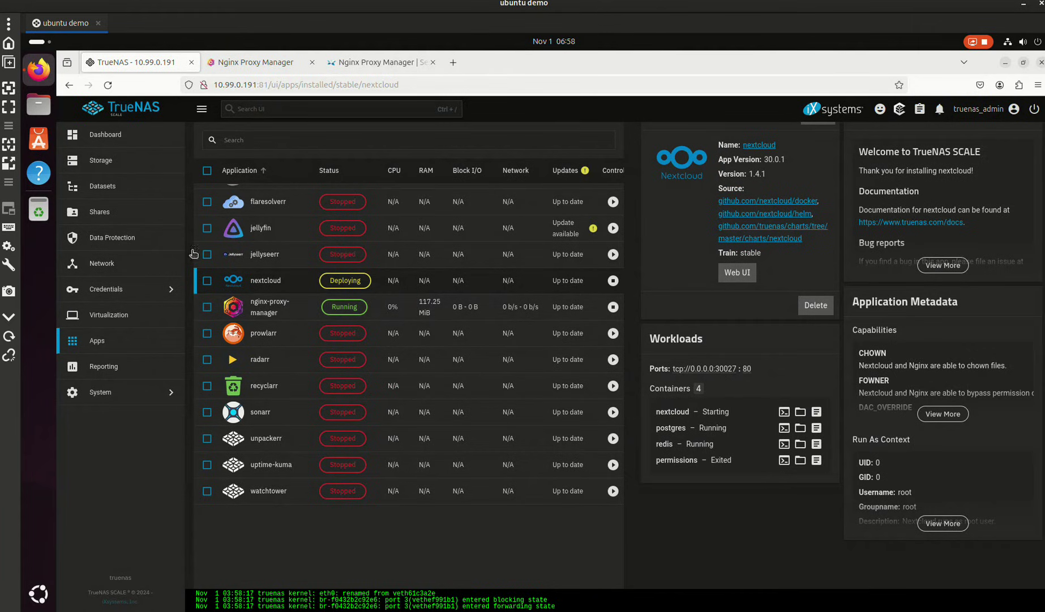
# - Once Nextcloud shows Deploying, go to the Datasets page
pyautogui.click(170, 187)
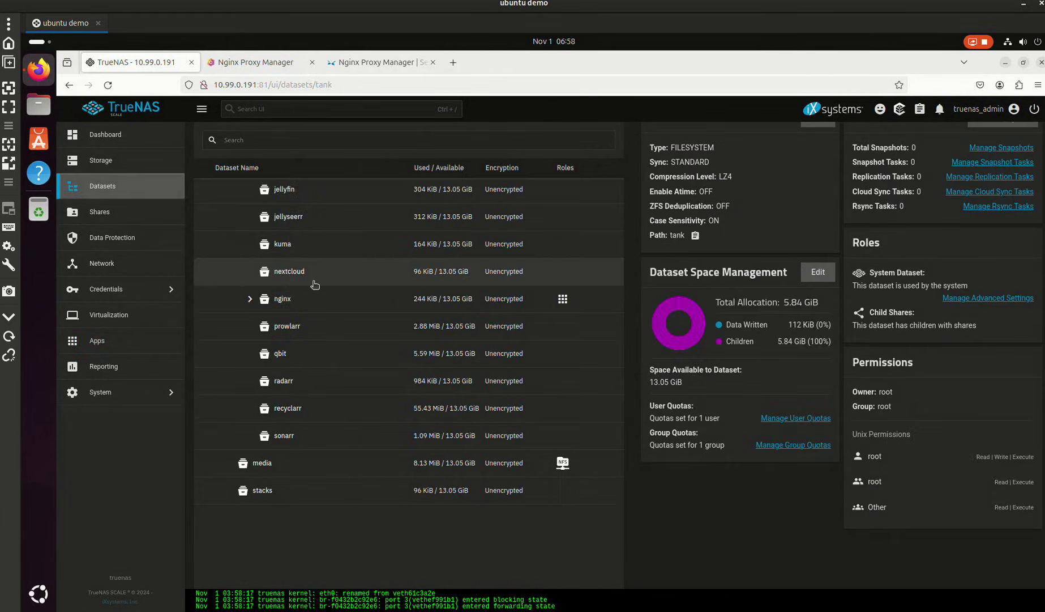
# - Inspect the nextcloud dataset's details, then open the nextcloud app's details in Installed apps
pyautogui.click(369, 270)
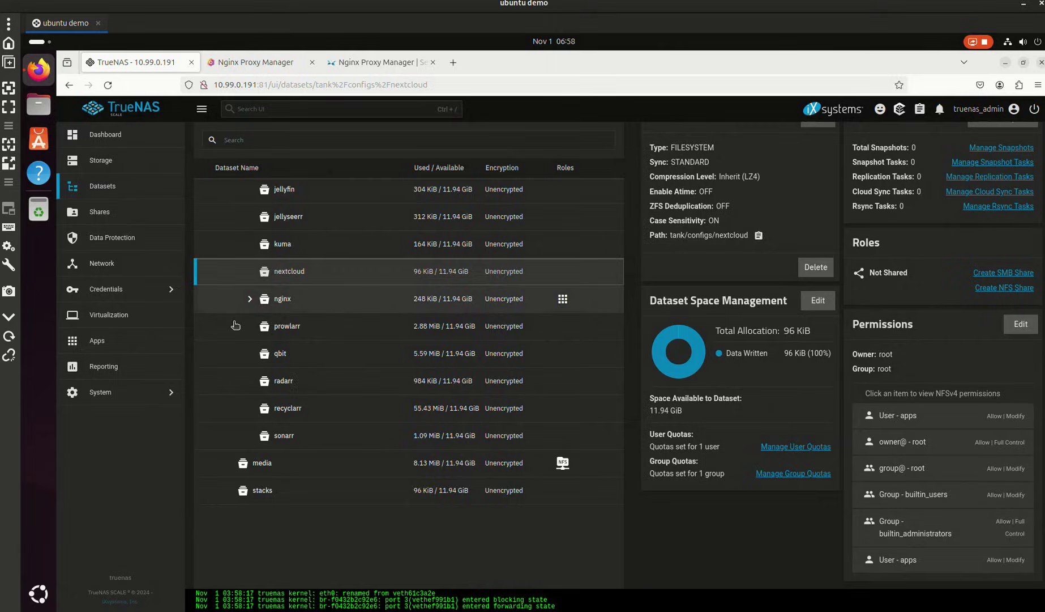
pyautogui.click(104, 341)
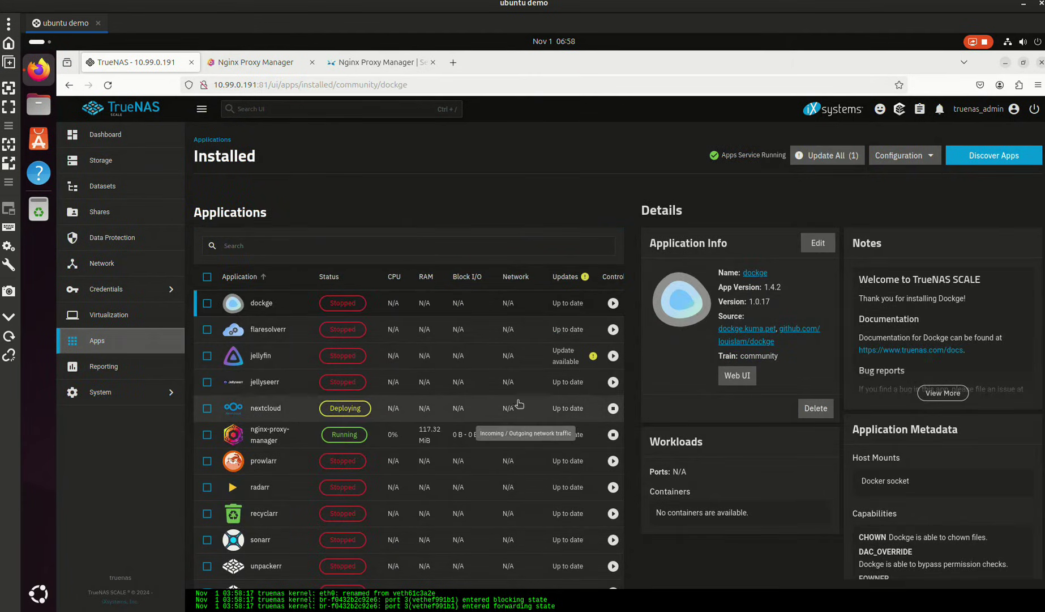
pyautogui.click(519, 404)
pyautogui.scroll(-5, 723, 424)
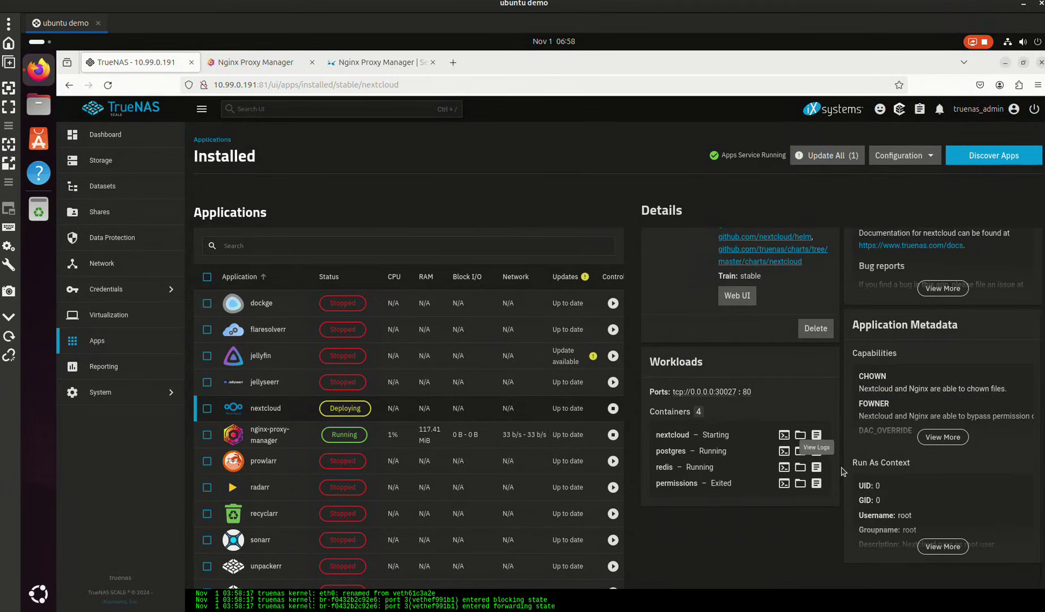
# - Load the last 500 lines of the nextcloud container logs, revisit the app details, then switch to Nginx Proxy Manager
pyautogui.click(817, 436)
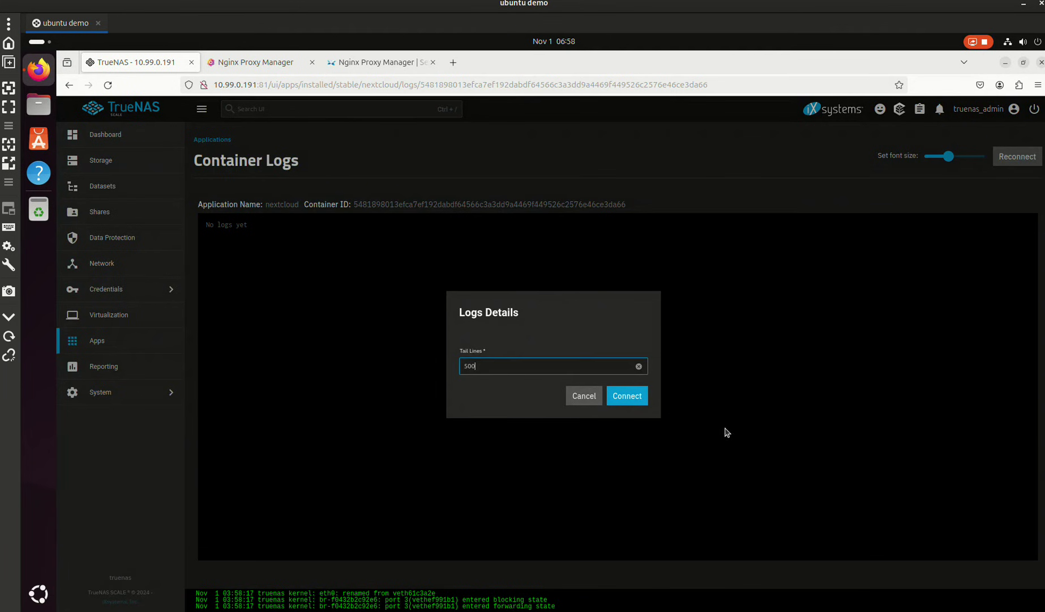
pyautogui.click(639, 403)
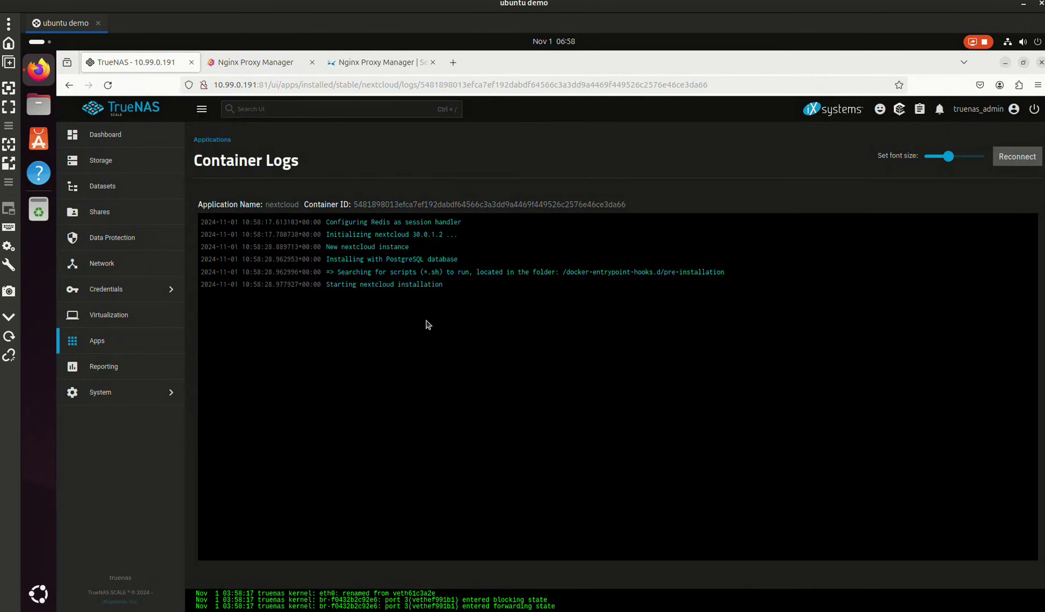
pyautogui.click(135, 342)
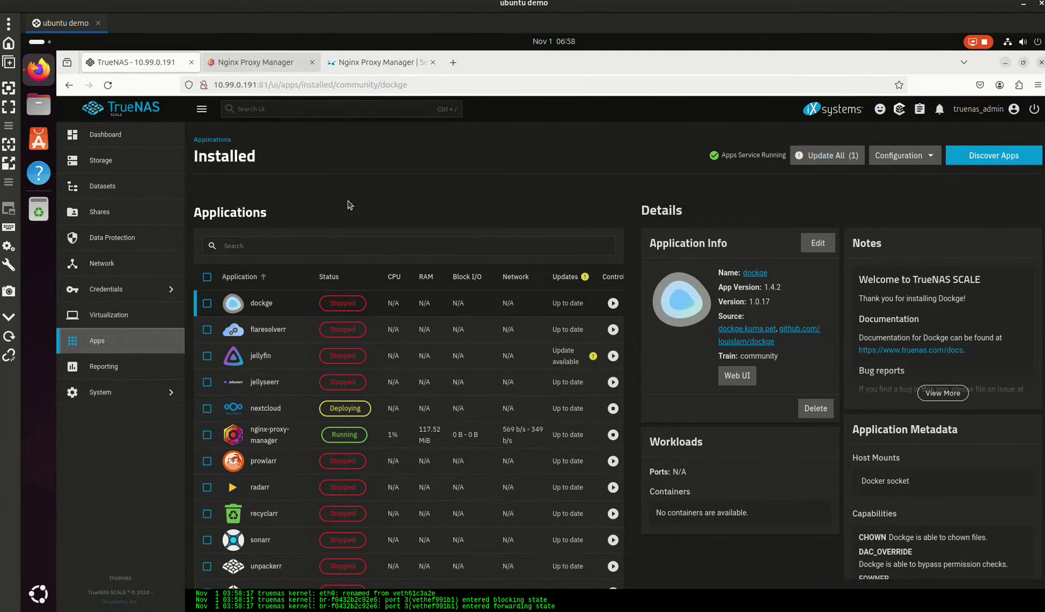
pyautogui.click(499, 410)
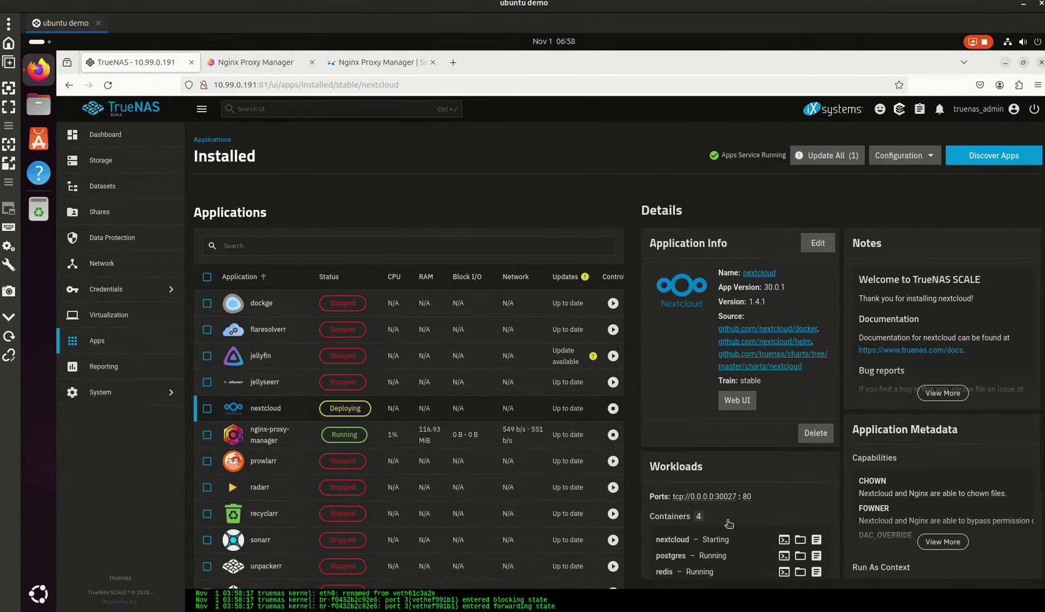
pyautogui.click(275, 64)
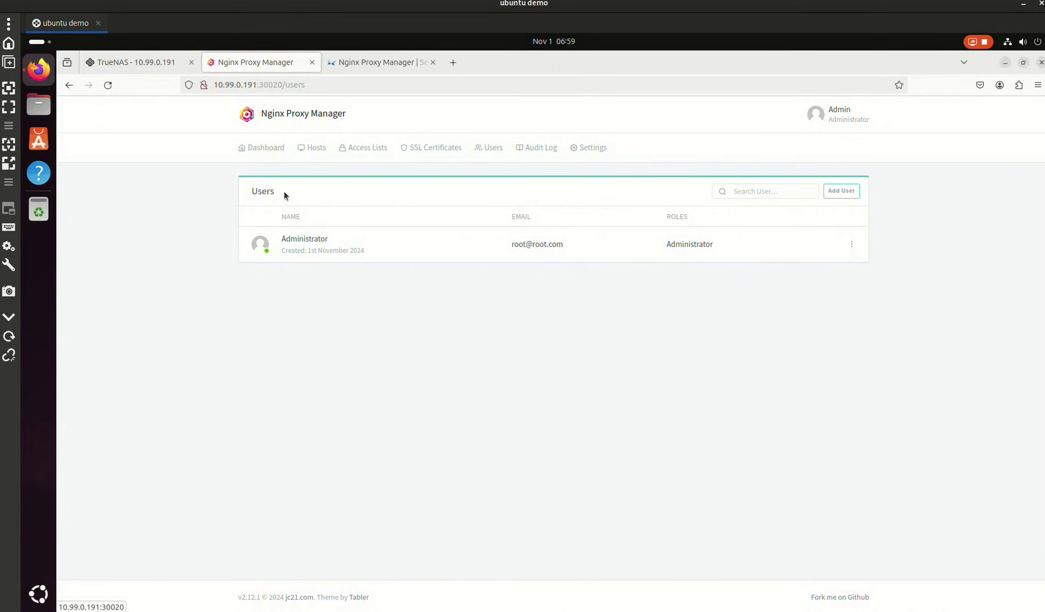
# - Start a new proxy host with domain name nextcloud.hydrology.cc
pyautogui.click(271, 156)
pyautogui.click(300, 234)
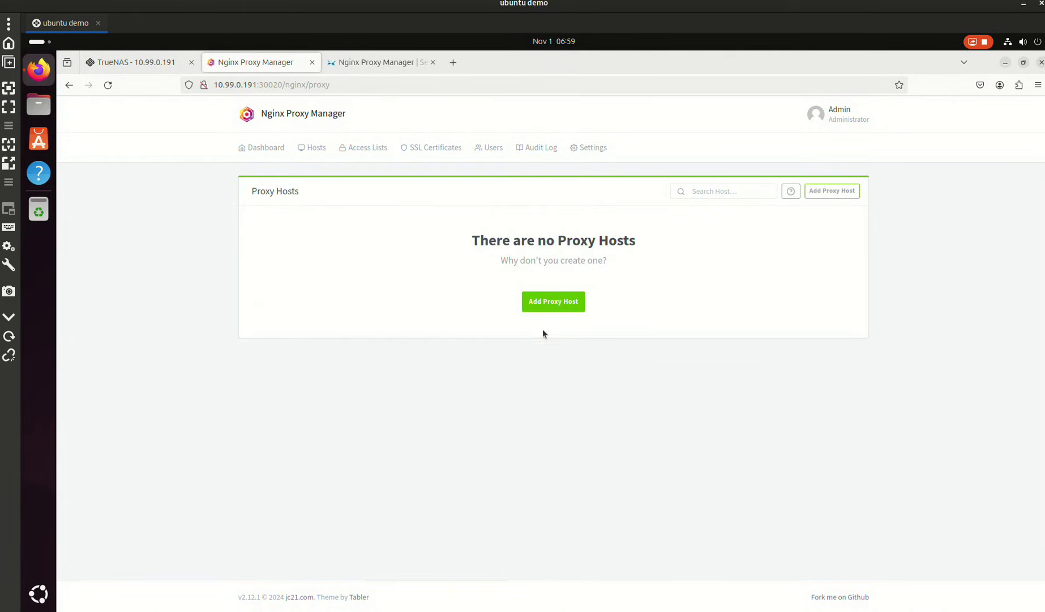
pyautogui.click(543, 309)
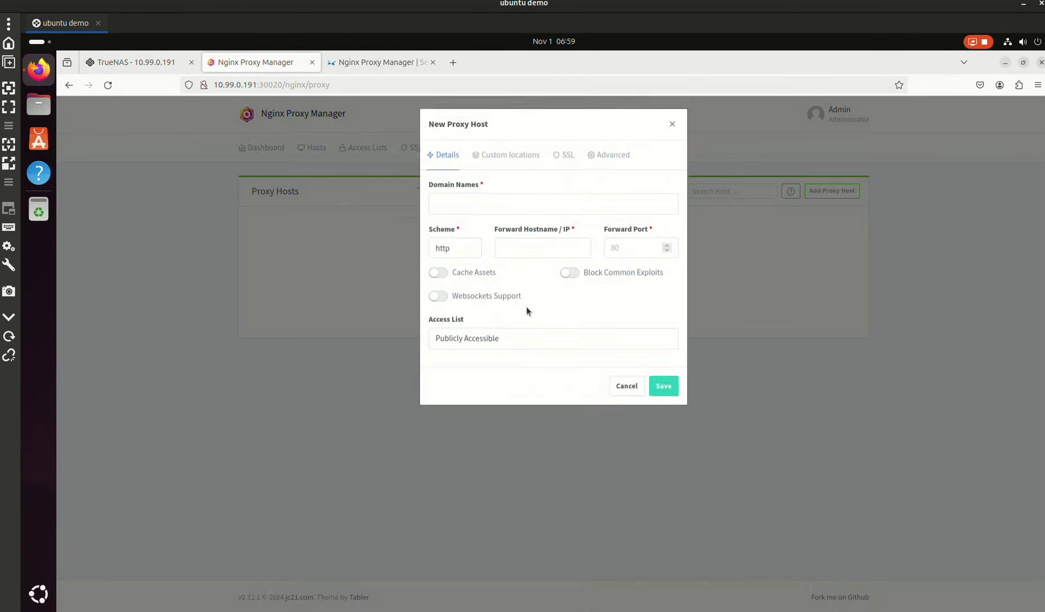
pyautogui.click(471, 211)
pyautogui.write('nex')
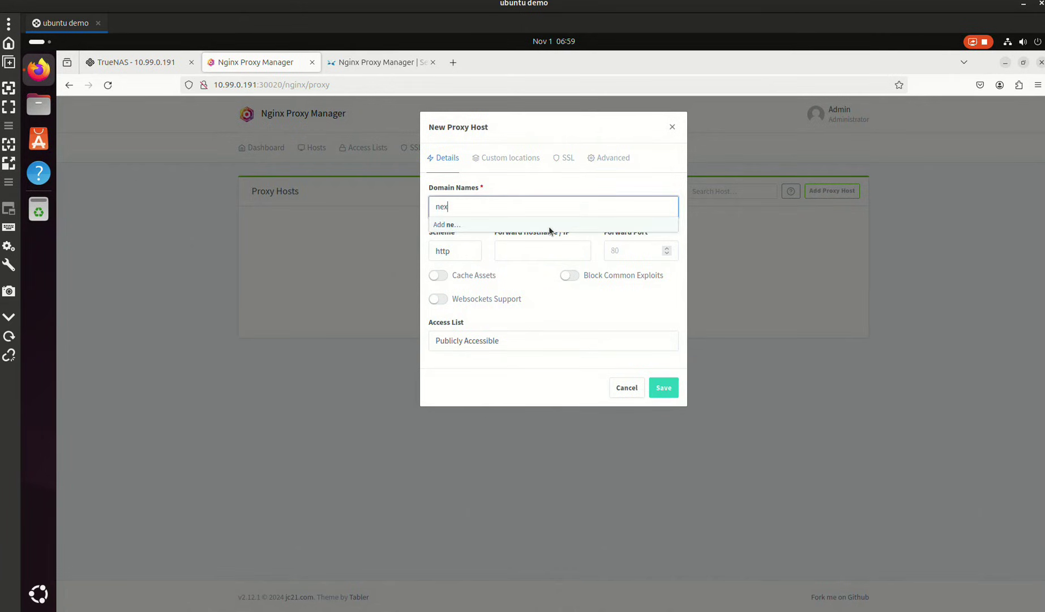
pyautogui.write('tcloud.')
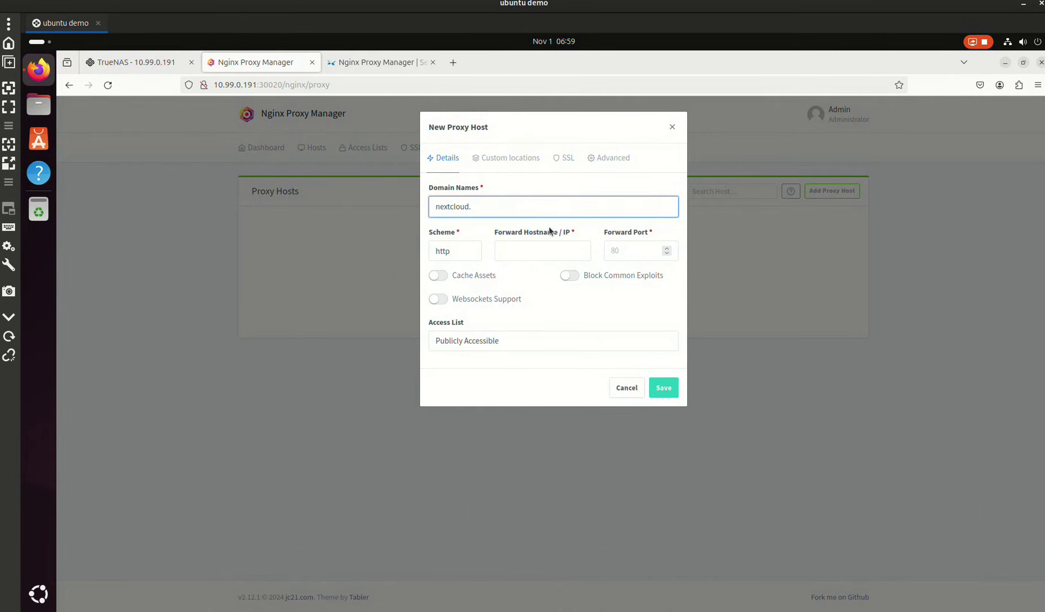
pyautogui.write('hydrology.cc')
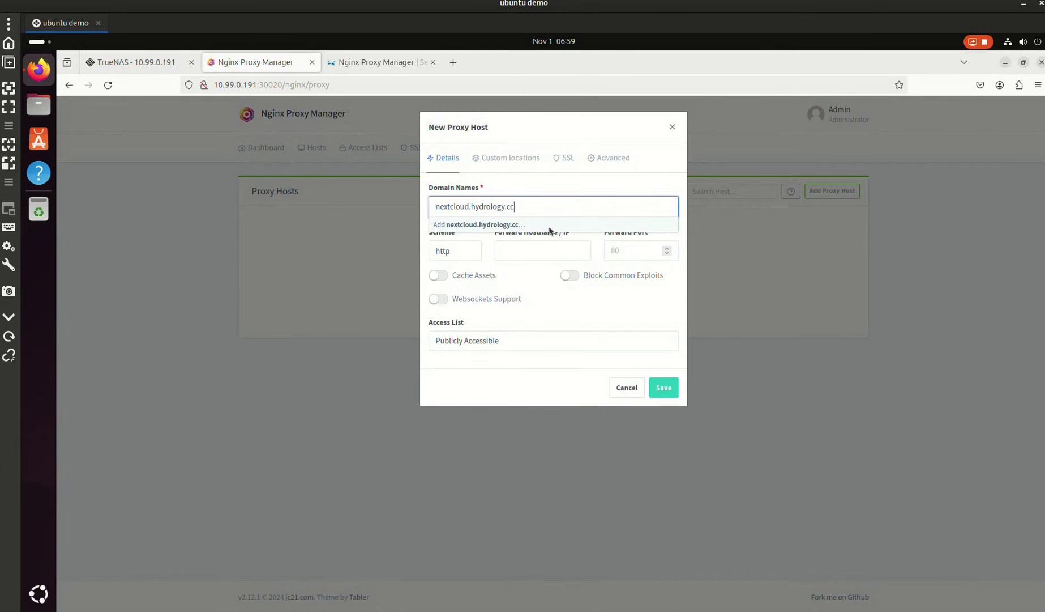
pyautogui.press('Return')
# - Forward it to 10.99.0.191 port 30027 with cache assets, websockets and exploit blocking on
pyautogui.click(531, 249)
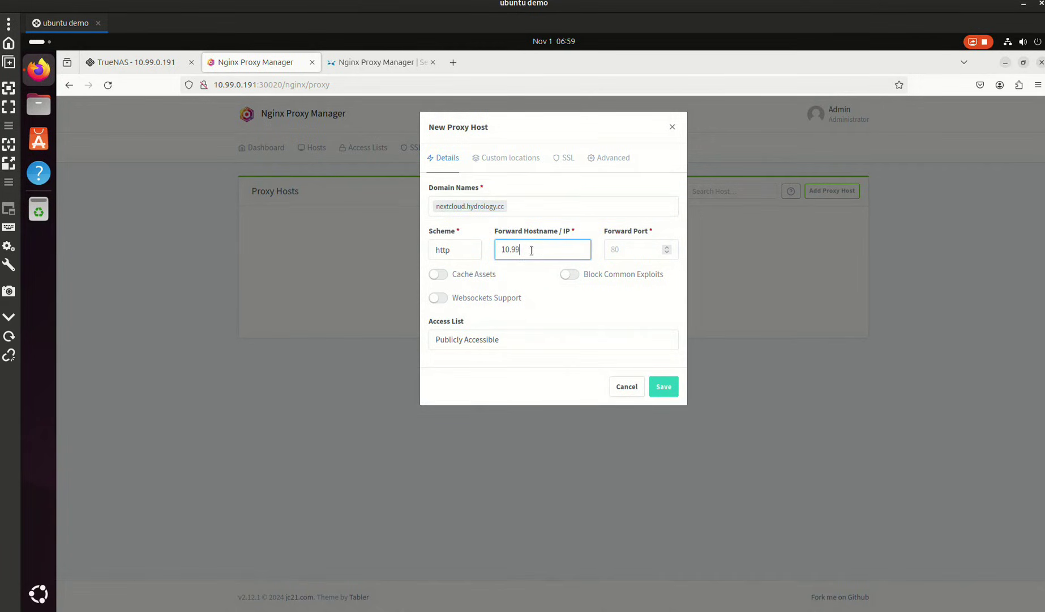
pyautogui.press('Tab')
pyautogui.write('300')
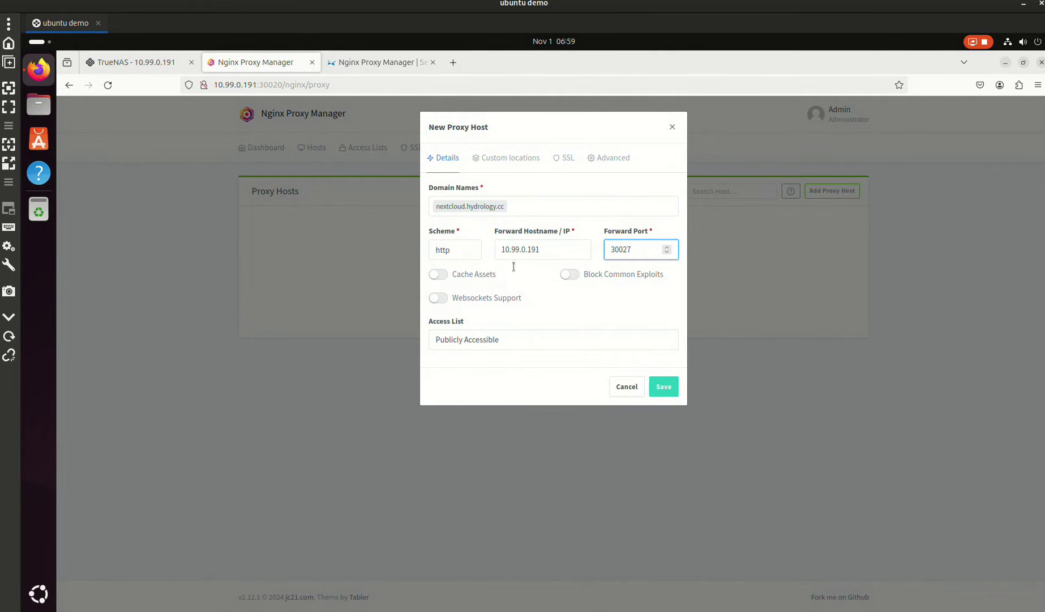
pyautogui.click(439, 274)
pyautogui.click(438, 297)
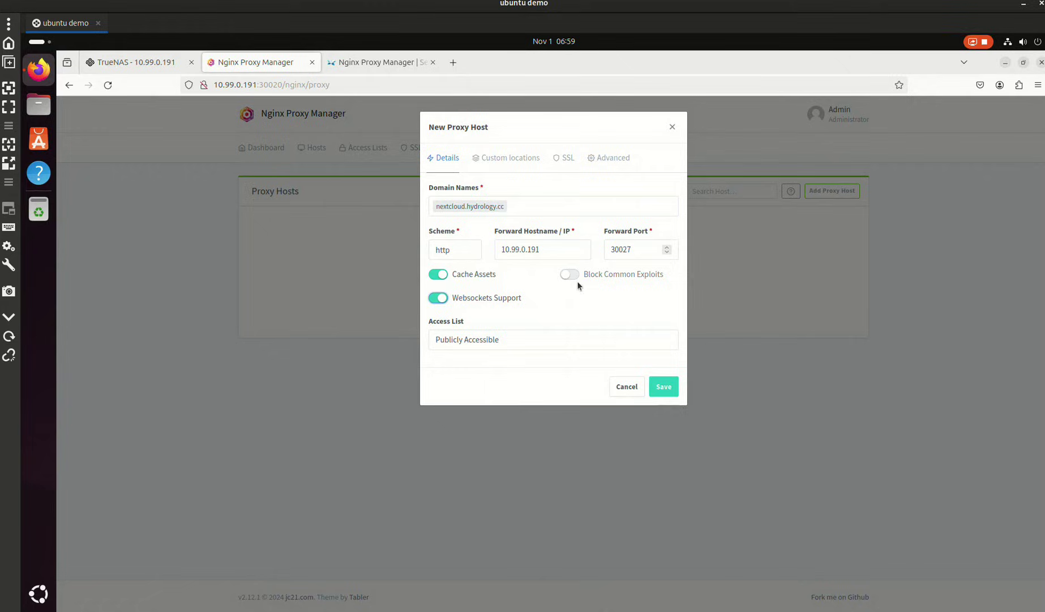
pyautogui.click(570, 274)
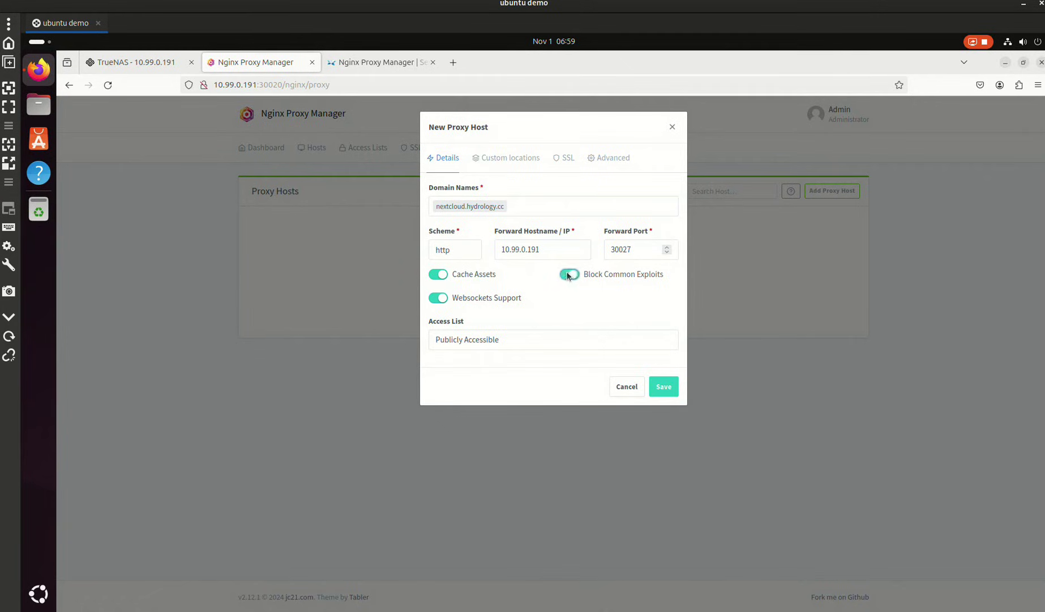
pyautogui.click(511, 162)
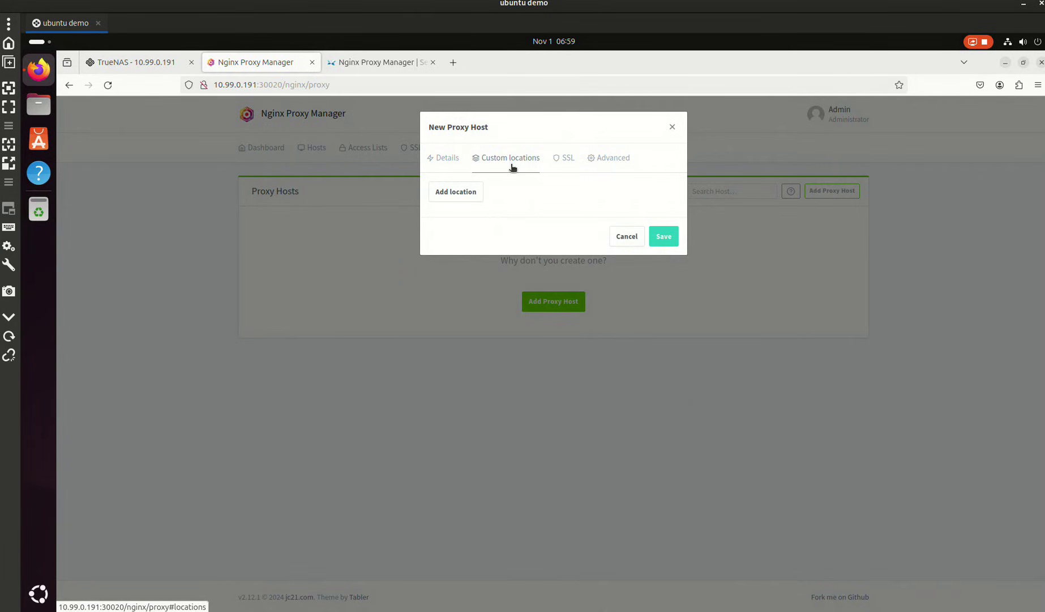
# - Request a new Let's Encrypt certificate with Force SSL, HSTS, HTTP/2 and HSTS subdomains, accepting the terms
pyautogui.click(565, 160)
pyautogui.click(456, 211)
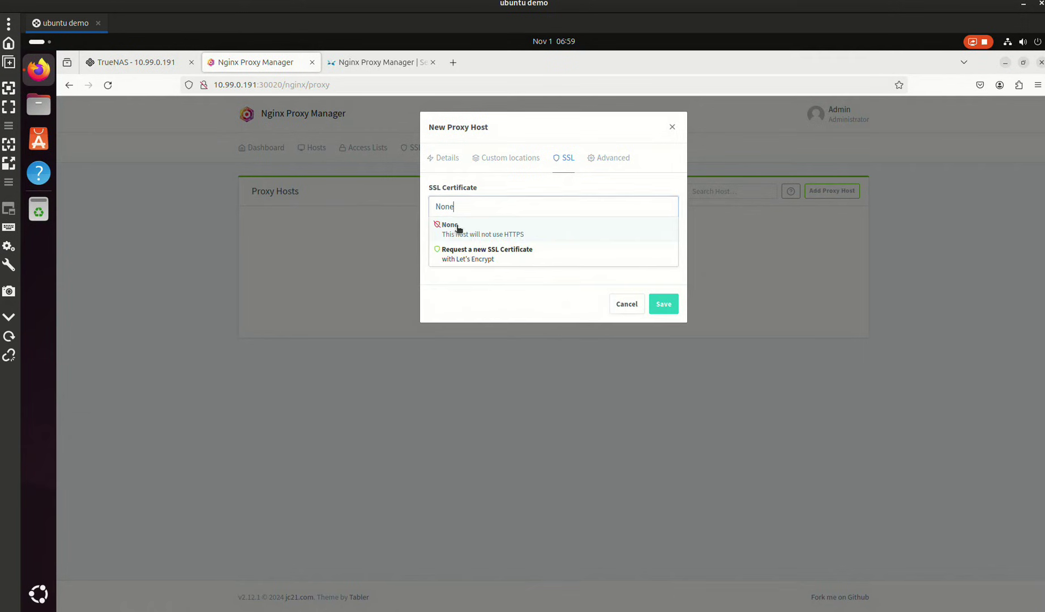
pyautogui.click(474, 256)
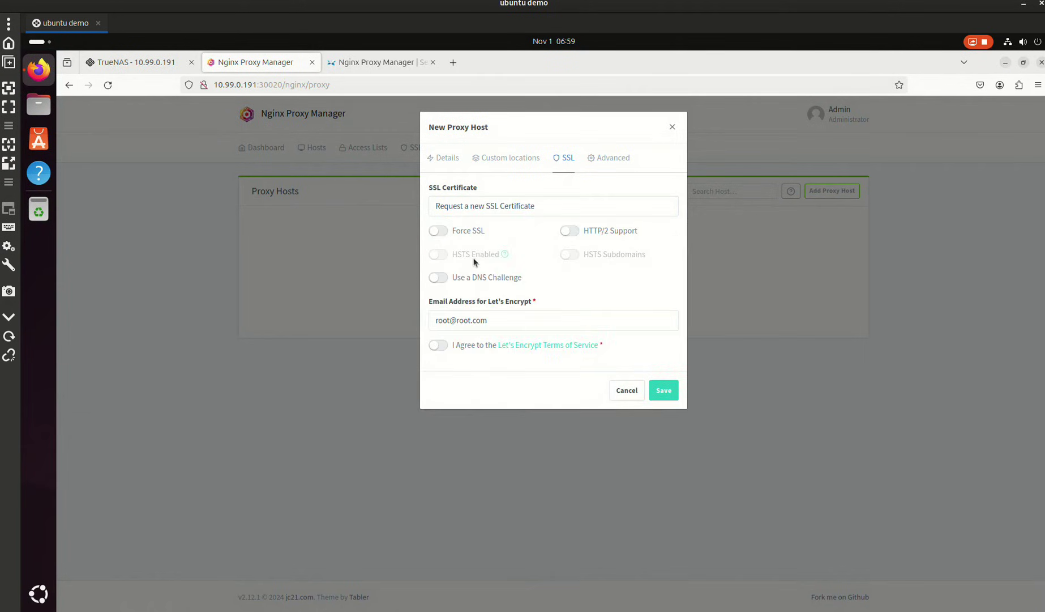
pyautogui.click(437, 232)
pyautogui.click(438, 254)
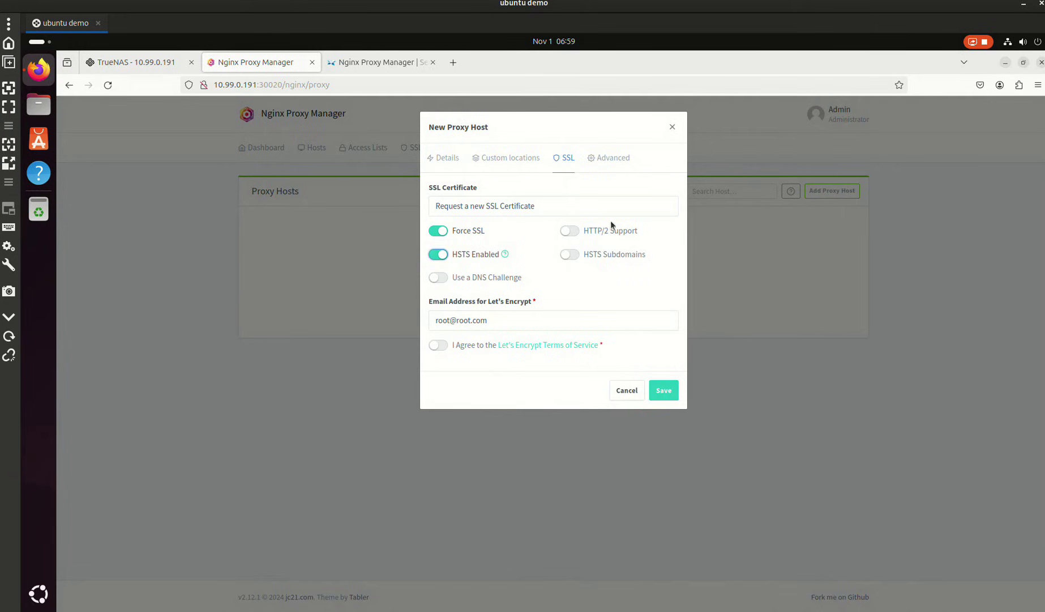
pyautogui.click(567, 255)
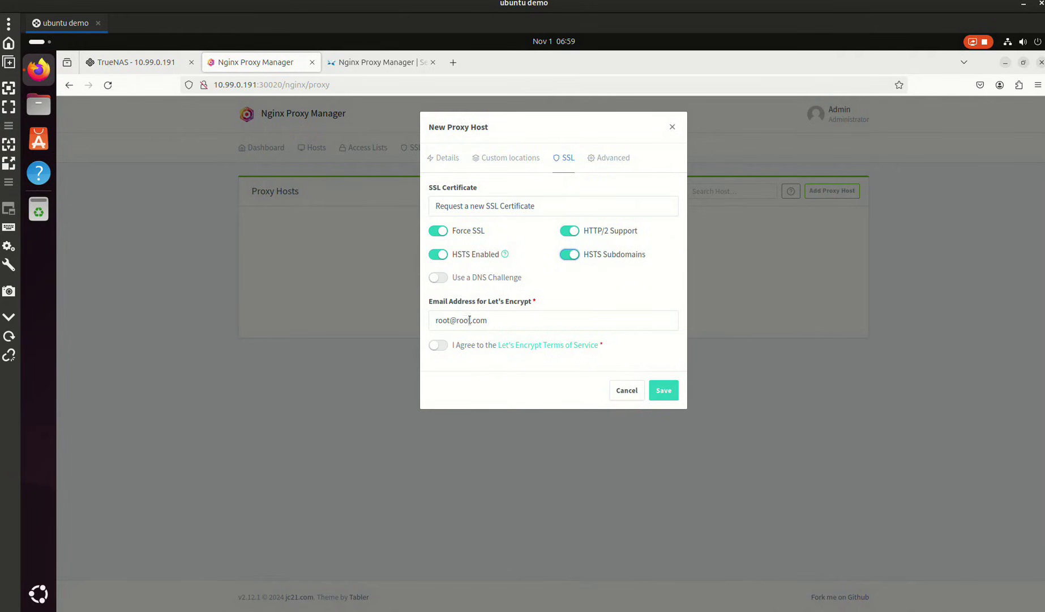
pyautogui.click(439, 345)
pyautogui.click(147, 67)
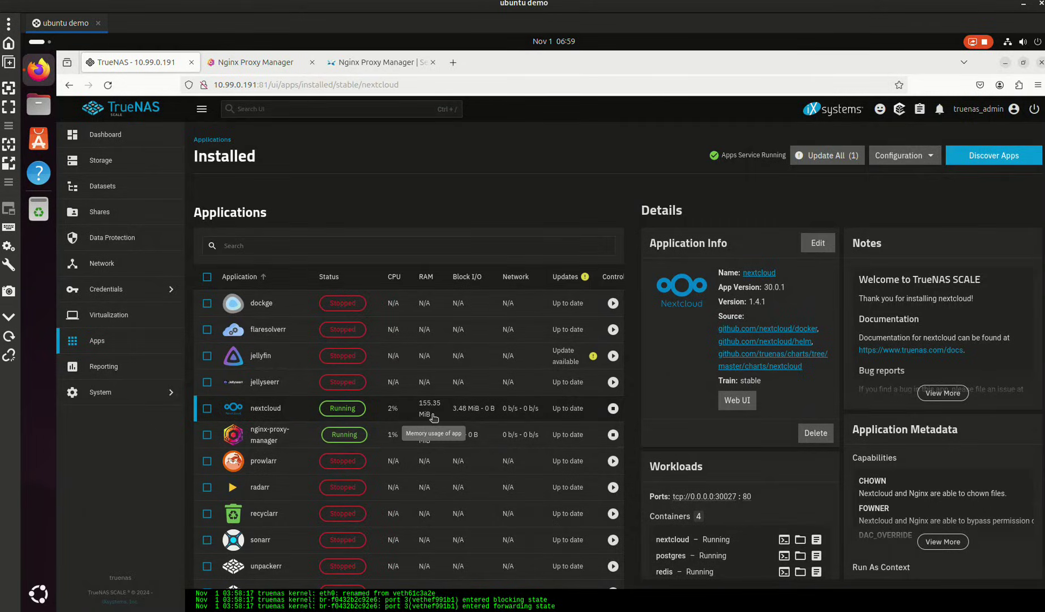
# - Open Nextcloud's Web UI, see the 'Access through untrusted domain' error, and return to the TrueNAS app details
pyautogui.click(737, 399)
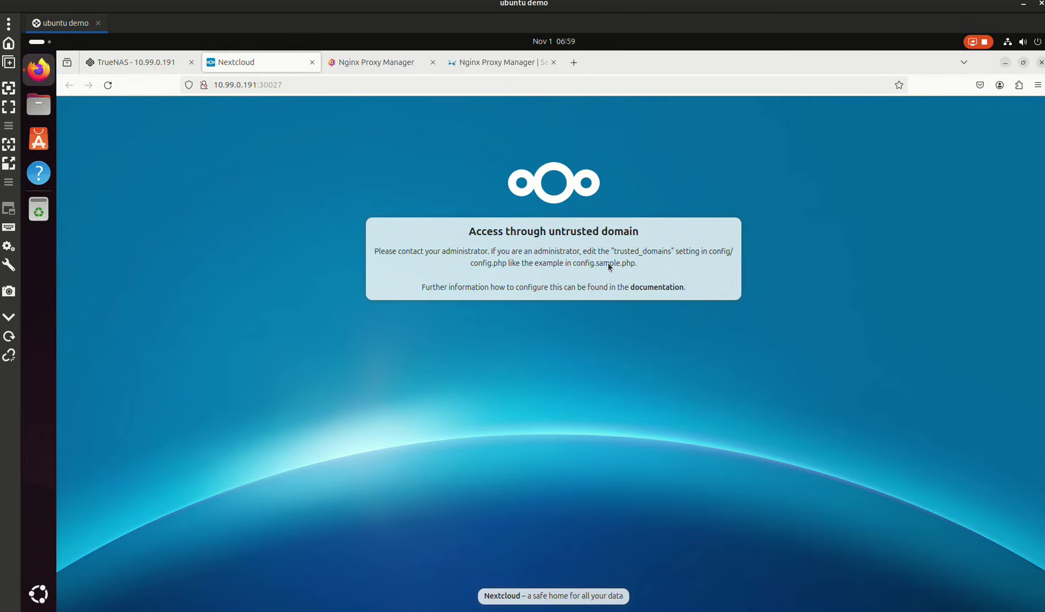
pyautogui.moveTo(469, 232); pyautogui.dragTo(641, 235)
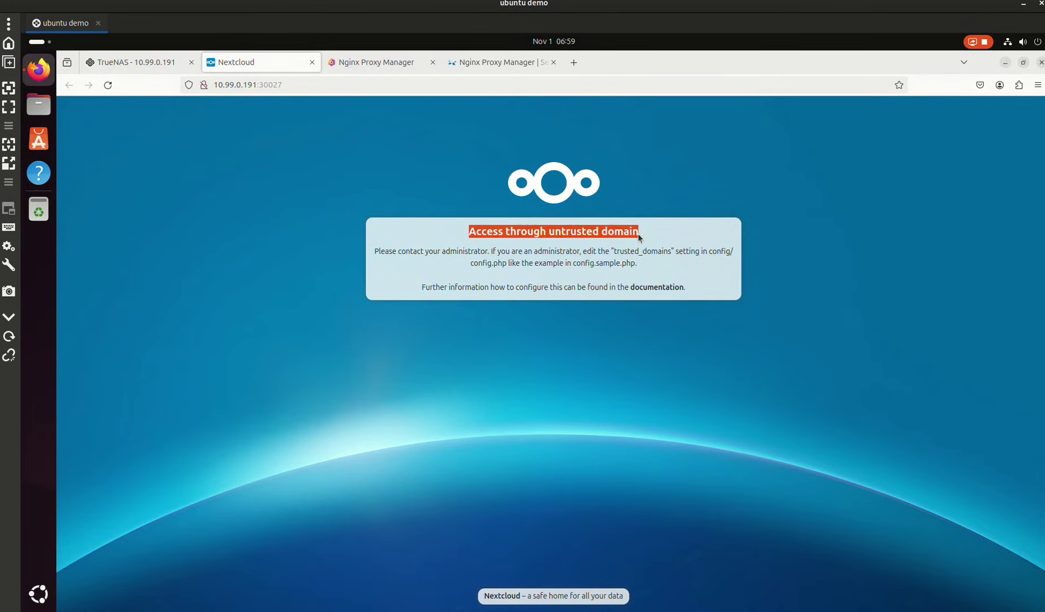
pyautogui.click(637, 238)
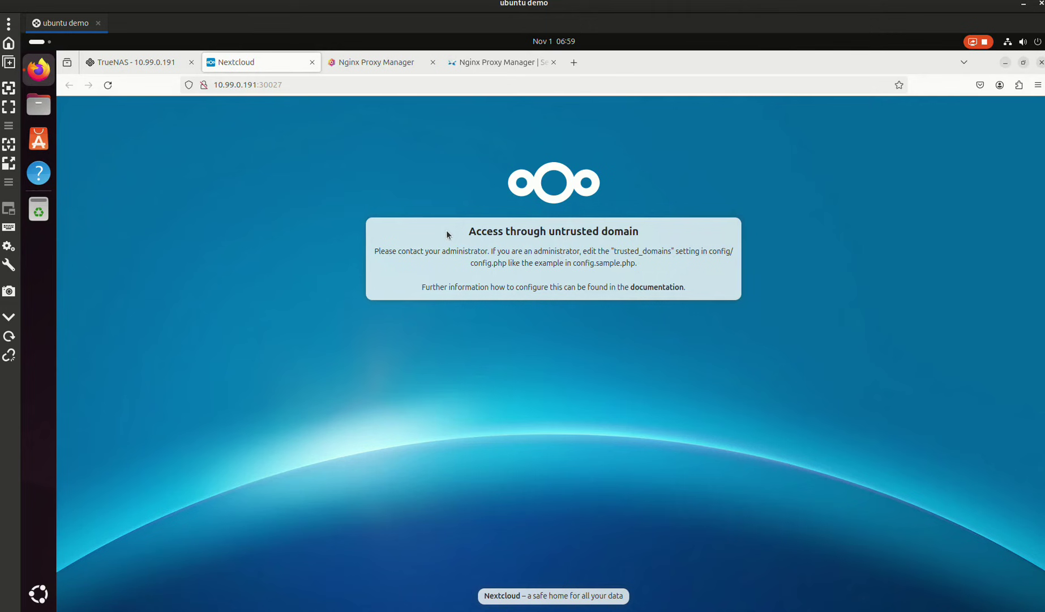
pyautogui.click(165, 64)
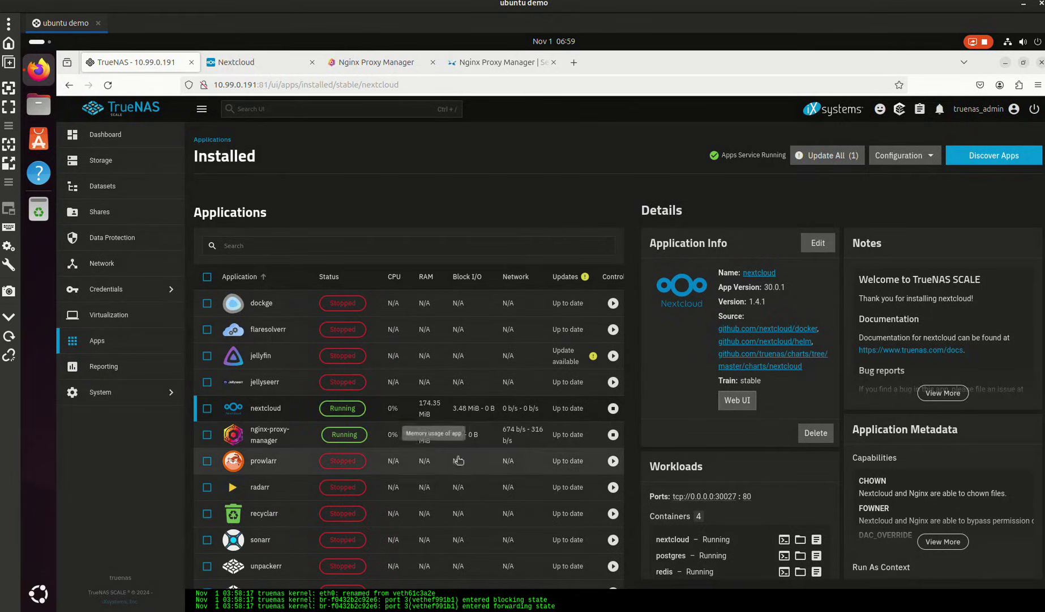
pyautogui.scroll(-3, 776, 467)
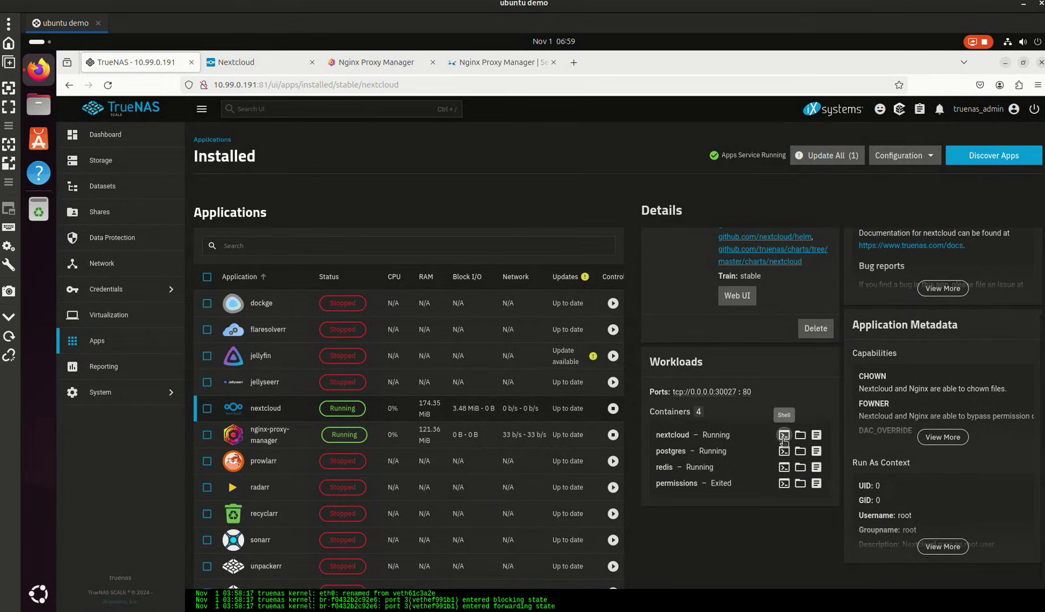
# - Open a /bin/sh shell in the nextcloud container, run ls -l and enlarge the terminal font
pyautogui.click(784, 436)
pyautogui.click(662, 391)
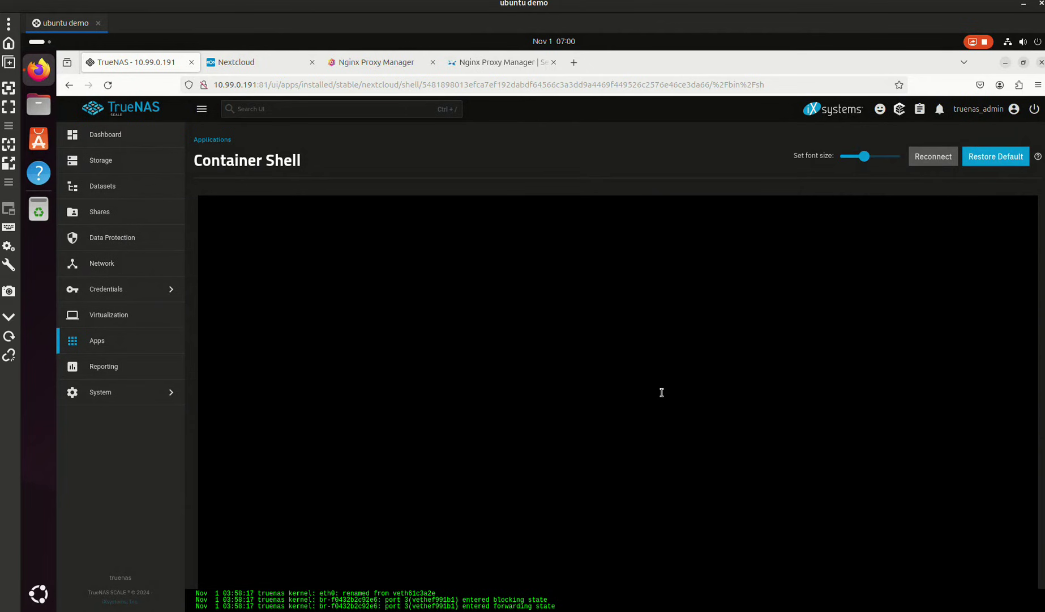
pyautogui.write('ls -l')
pyautogui.press('Return')
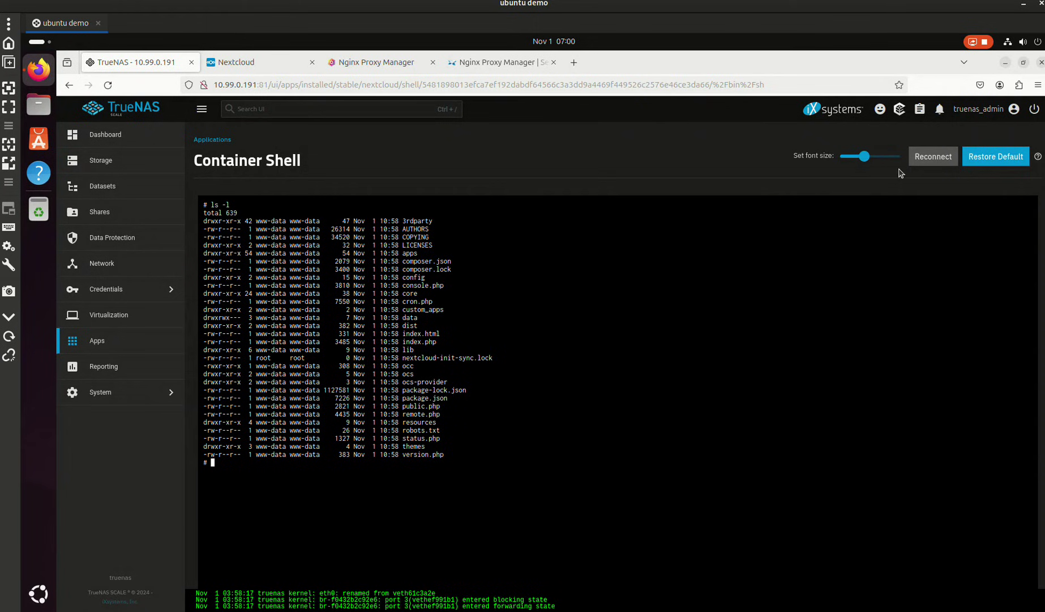
pyautogui.moveTo(866, 156); pyautogui.dragTo(918, 165)
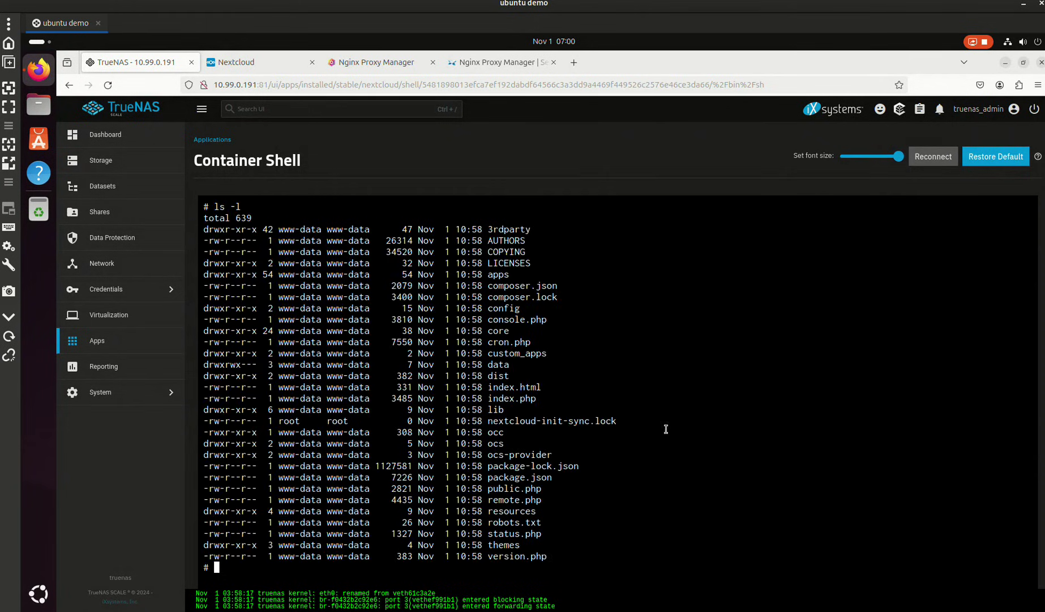
# - Change into the config directory, list it, and print config.php with cat
pyautogui.write('cd config')
pyautogui.press('Return')
pyautogui.write('ls -l')
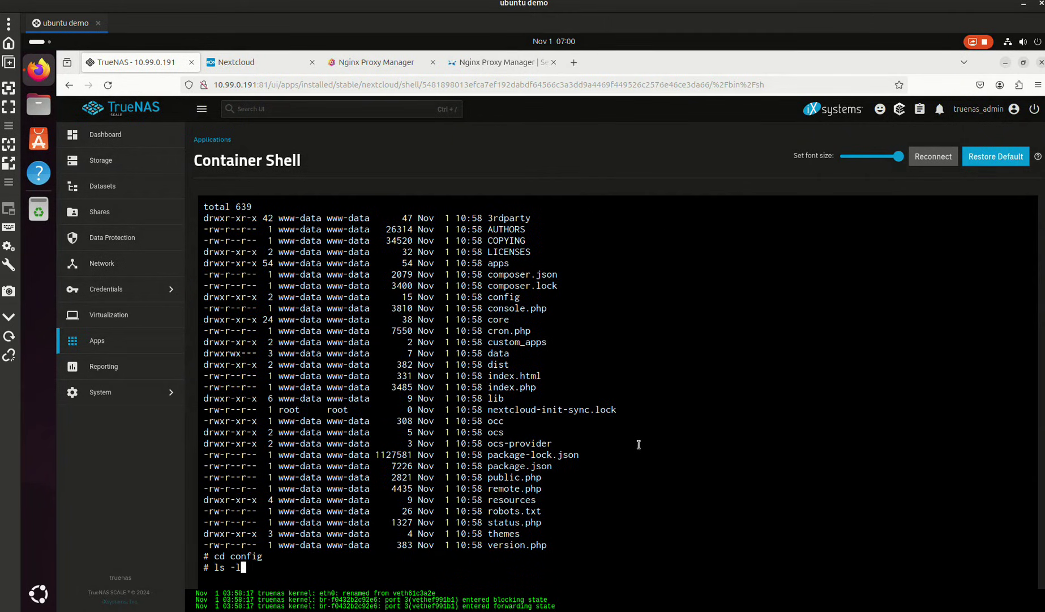
pyautogui.press('Return')
pyautogui.write('ca')
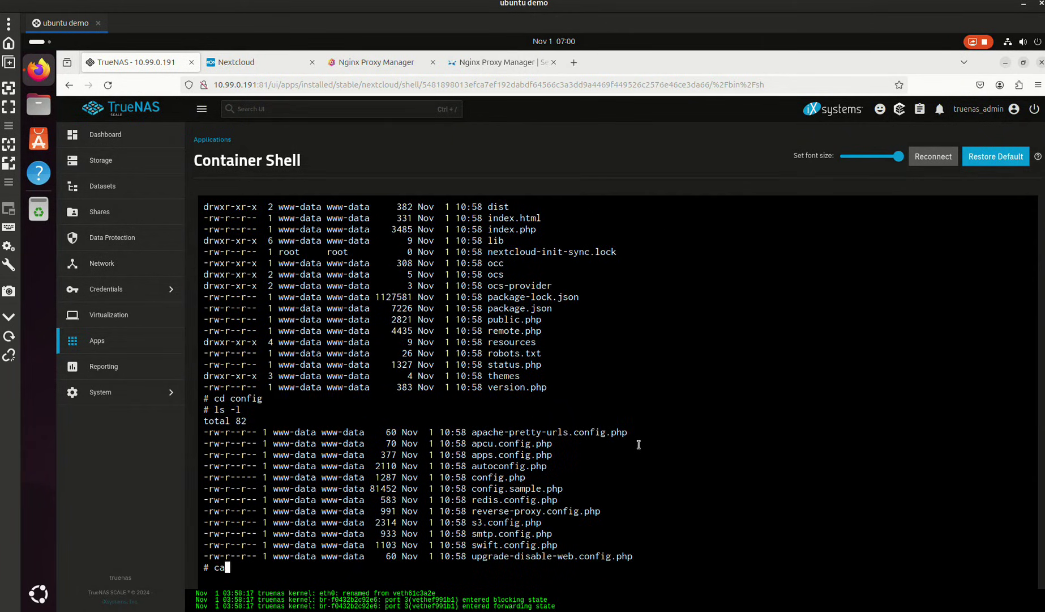
pyautogui.write('t config.php')
pyautogui.press('Return')
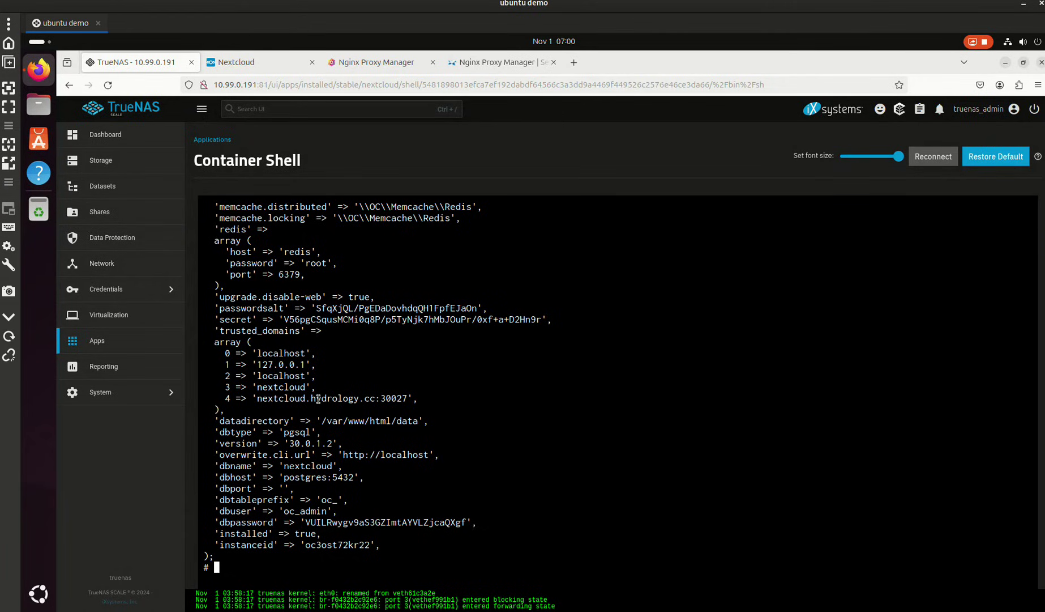
# - Try saving the nextcloud.hydrology.cc proxy host twice, then cancel it after the 'already in use' error
pyautogui.click(253, 62)
pyautogui.click(377, 63)
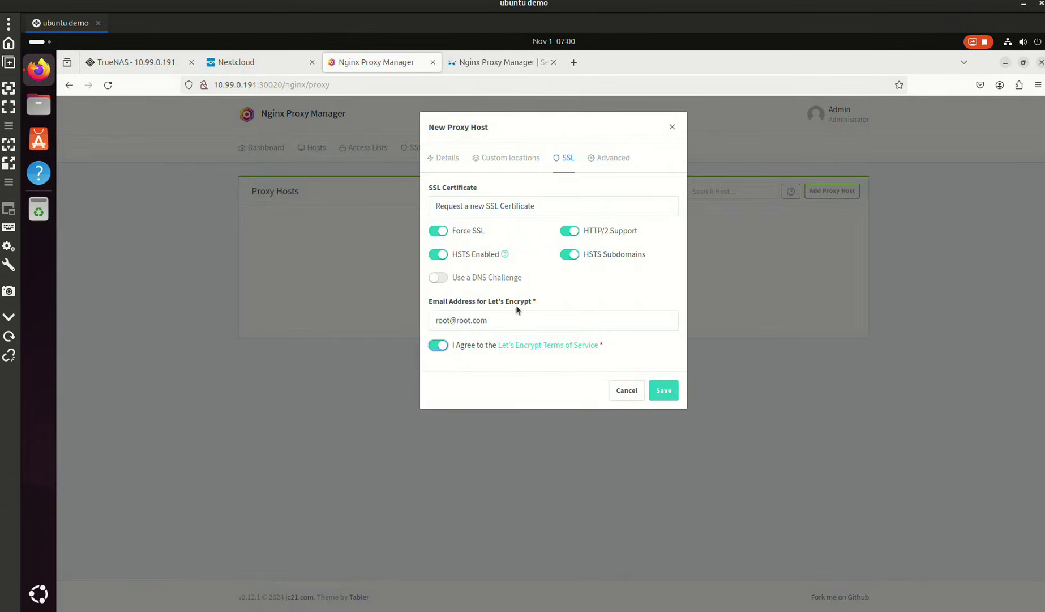
pyautogui.click(662, 390)
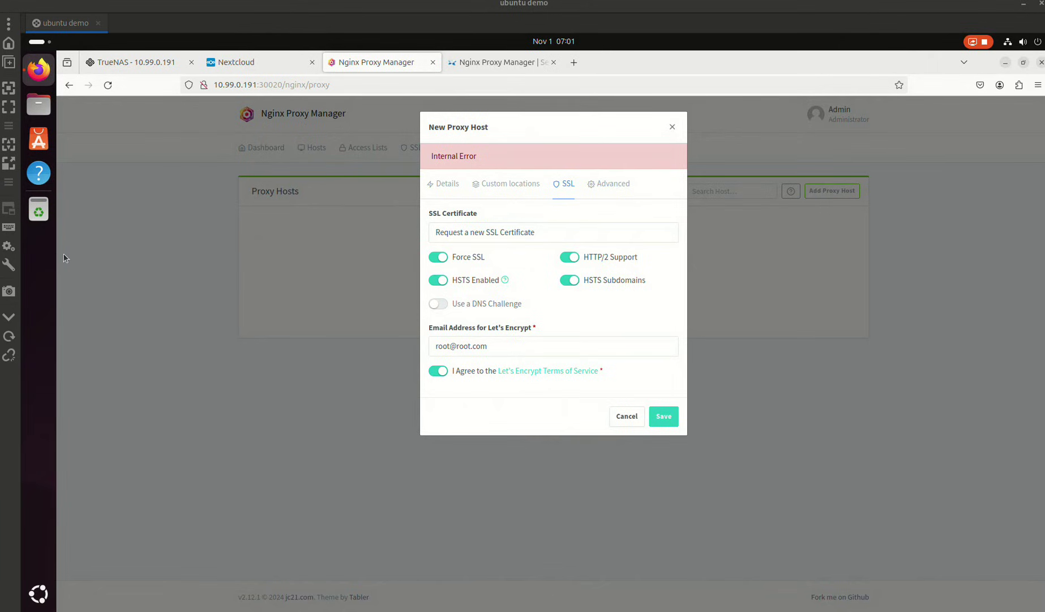
pyautogui.click(651, 417)
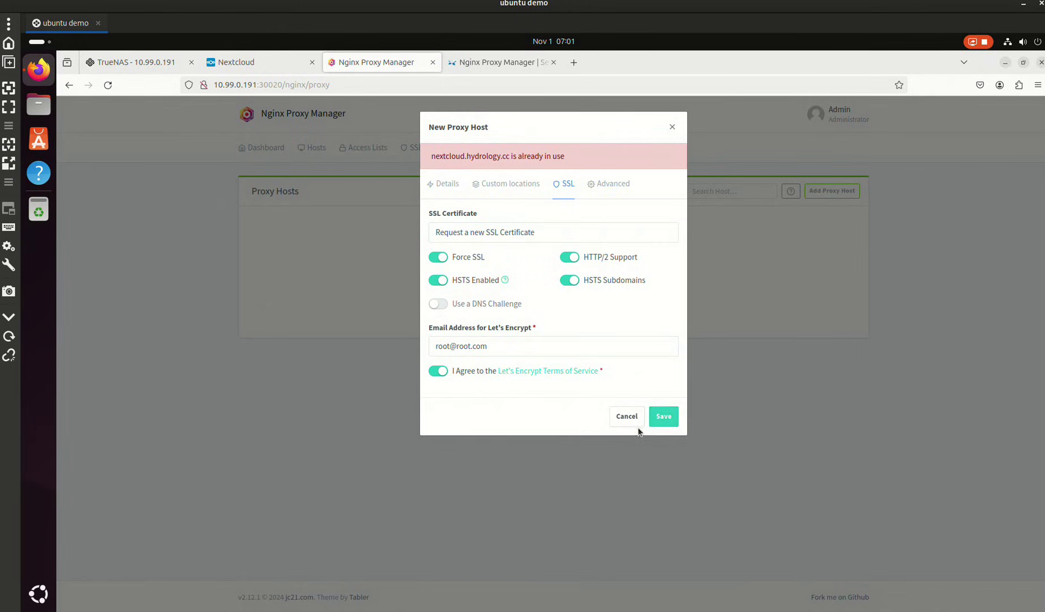
pyautogui.click(629, 418)
# - Browse the Proxy, Redirection and Stream host lists, then return to Proxy Hosts
pyautogui.click(315, 150)
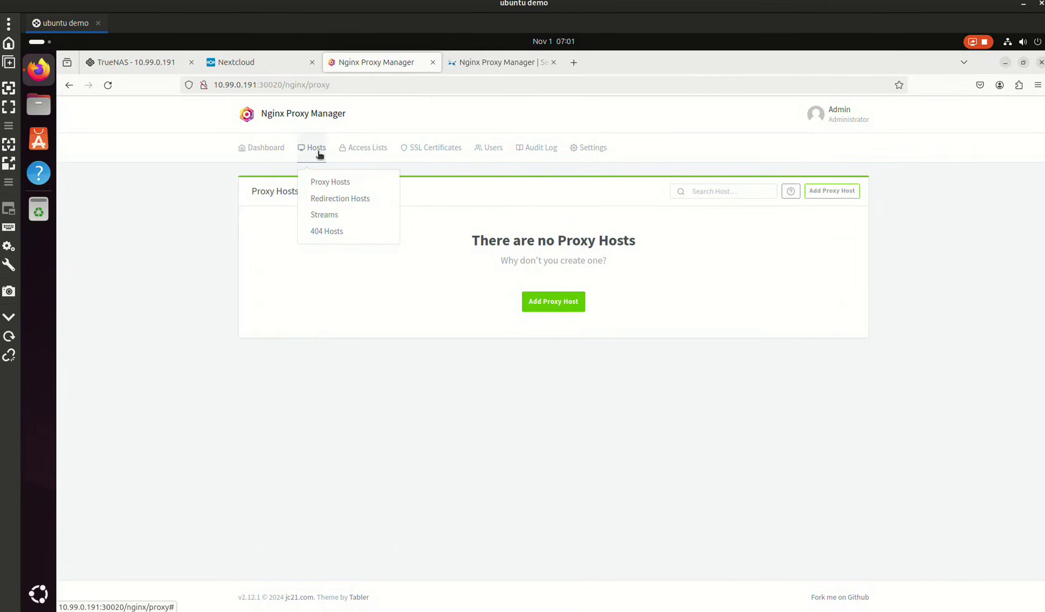
pyautogui.click(338, 180)
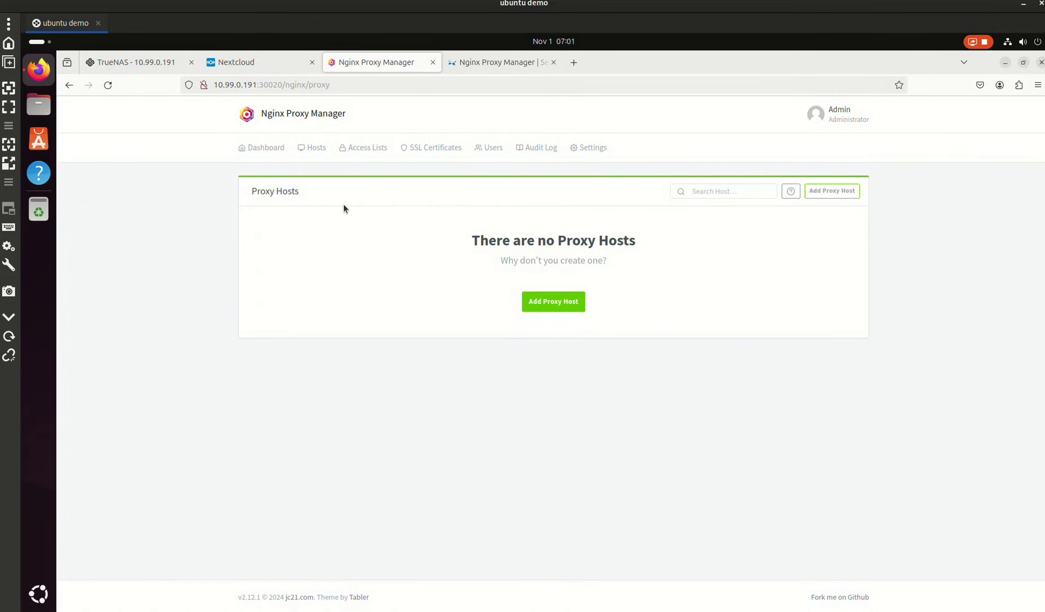
pyautogui.click(315, 148)
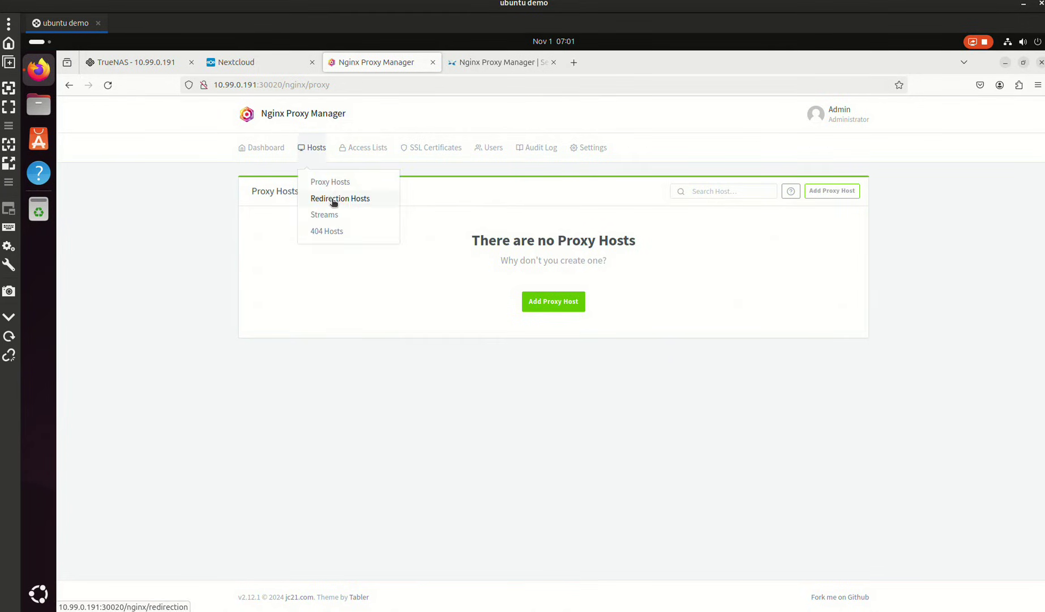
pyautogui.click(333, 199)
pyautogui.click(313, 150)
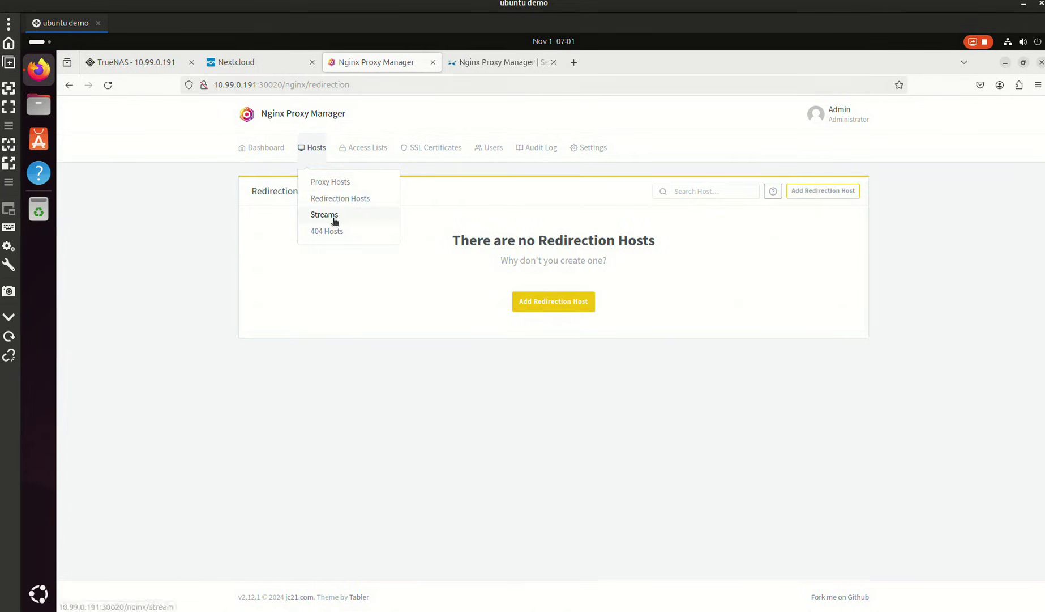
pyautogui.click(334, 218)
pyautogui.click(279, 152)
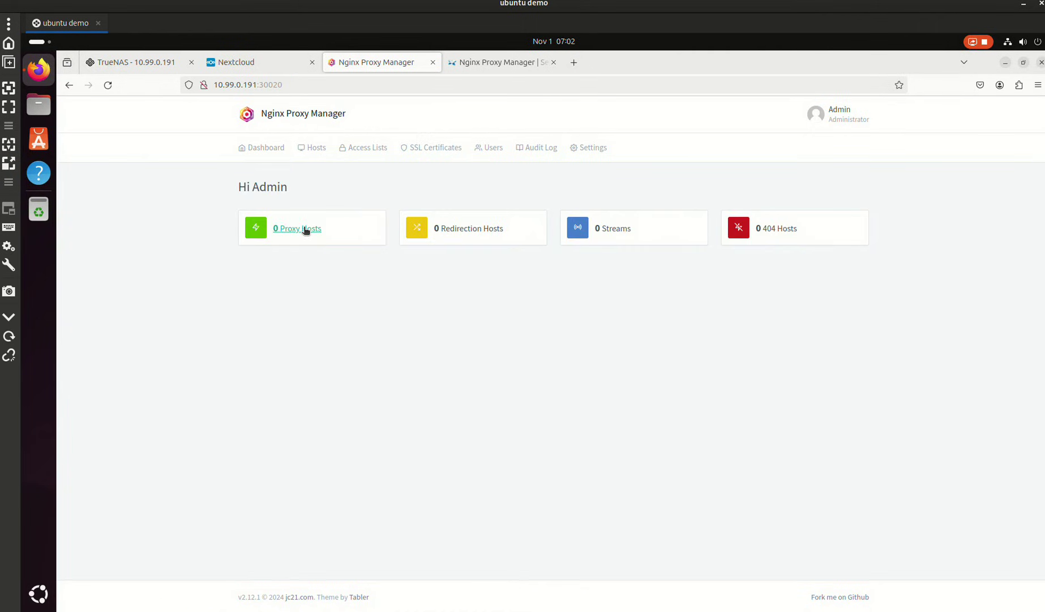
pyautogui.click(278, 228)
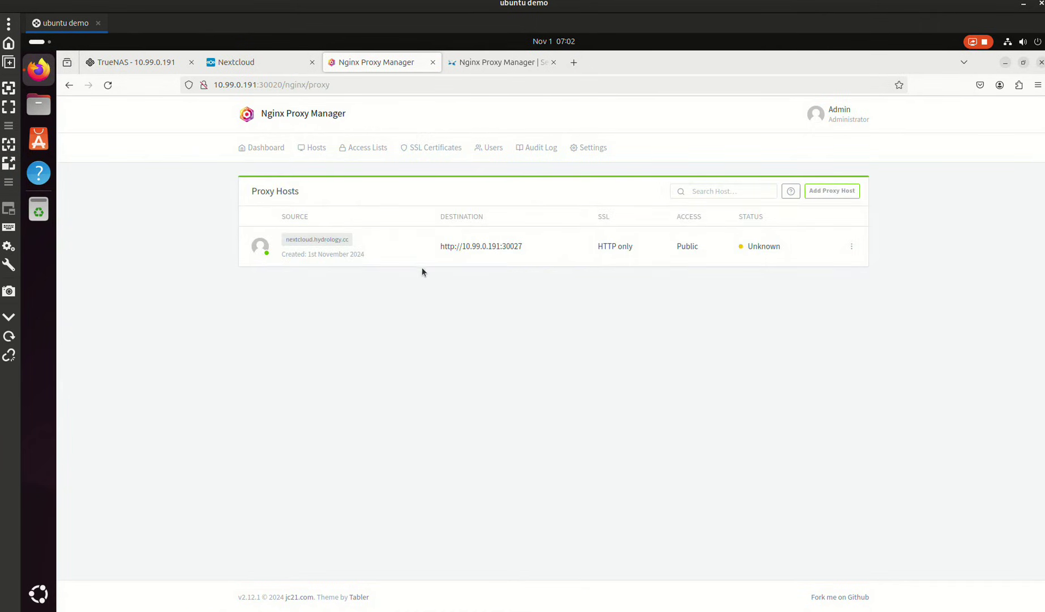
# - Edit the nextcloud.hydrology.cc proxy host and choose to request a new SSL certificate
pyautogui.click(851, 248)
pyautogui.click(816, 282)
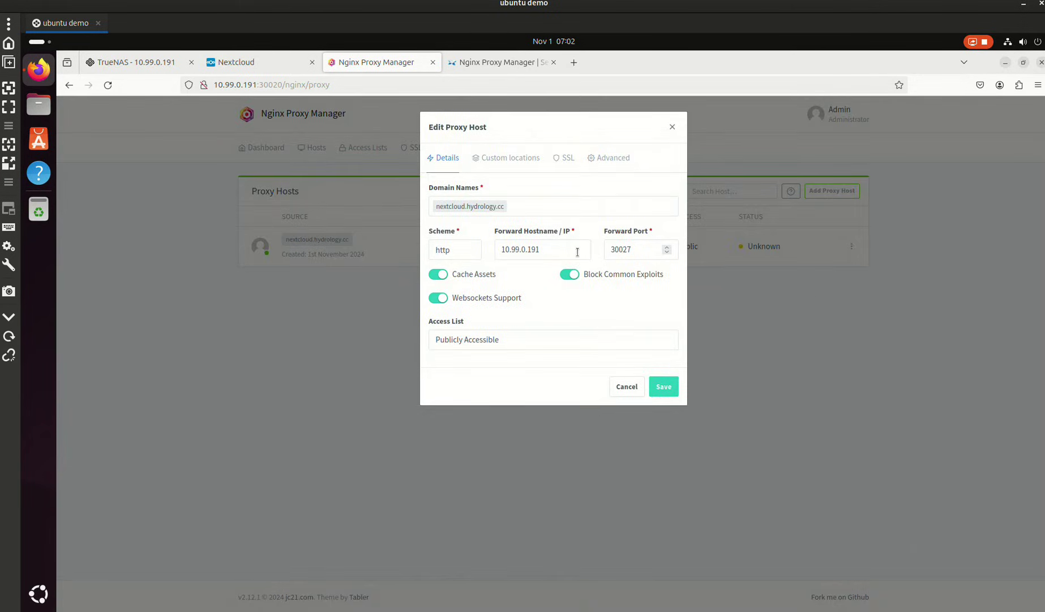
pyautogui.click(555, 163)
pyautogui.click(493, 205)
pyautogui.click(466, 252)
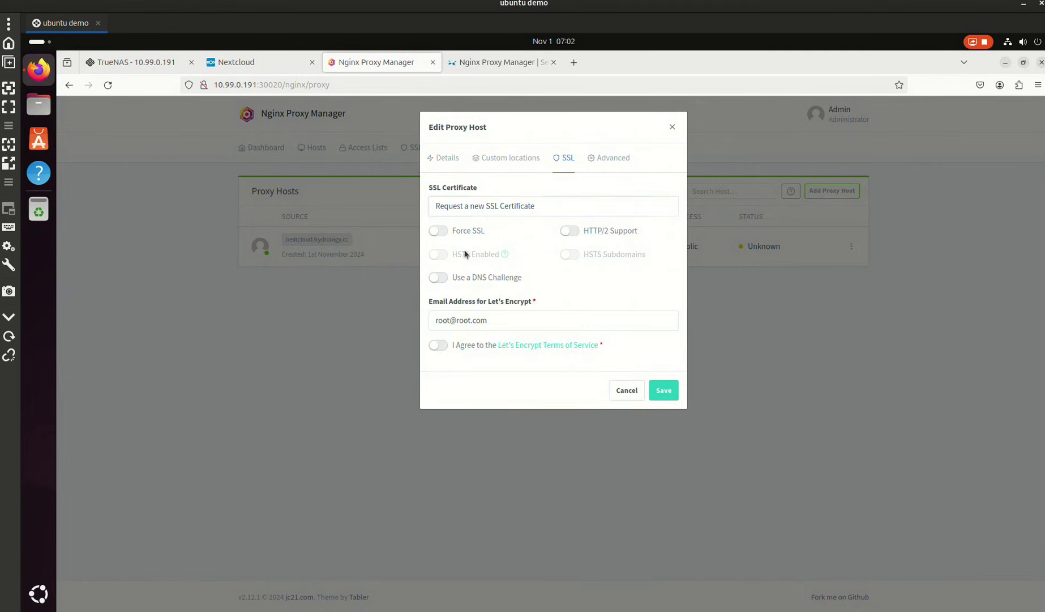
# - Enable Force SSL, HTTP/2, HSTS and HSTS Subdomains, accept the Let's Encrypt terms, and save
pyautogui.click(438, 231)
pyautogui.click(569, 231)
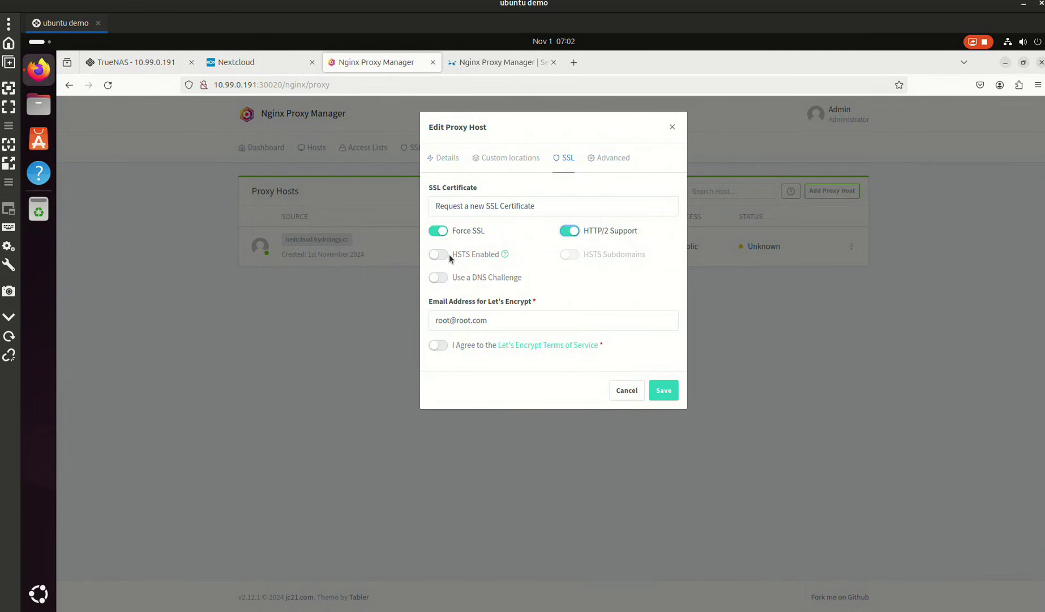
pyautogui.click(444, 254)
pyautogui.click(567, 254)
pyautogui.click(438, 277)
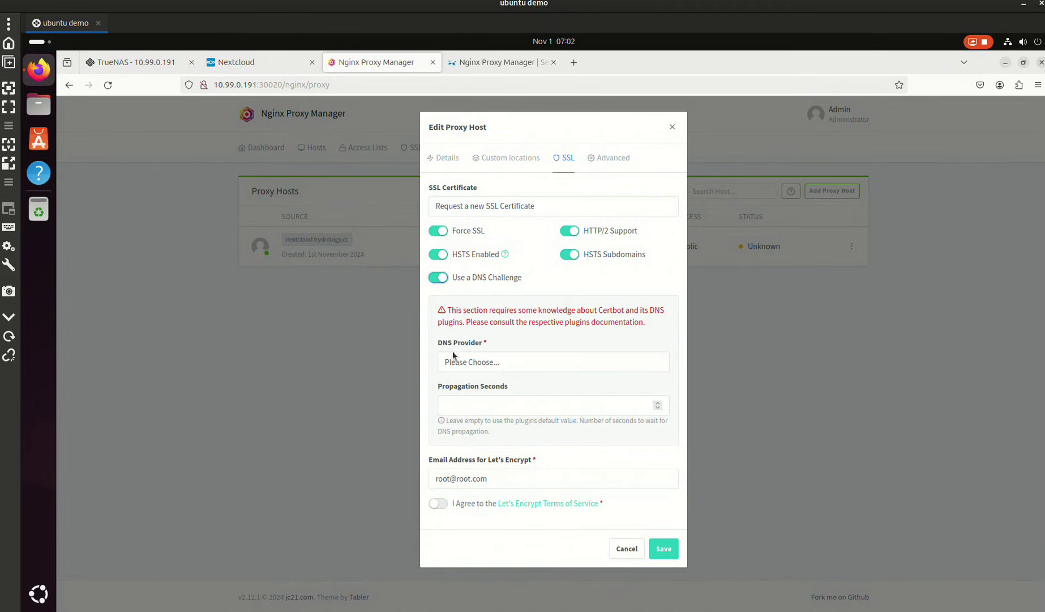
pyautogui.click(438, 278)
pyautogui.click(438, 345)
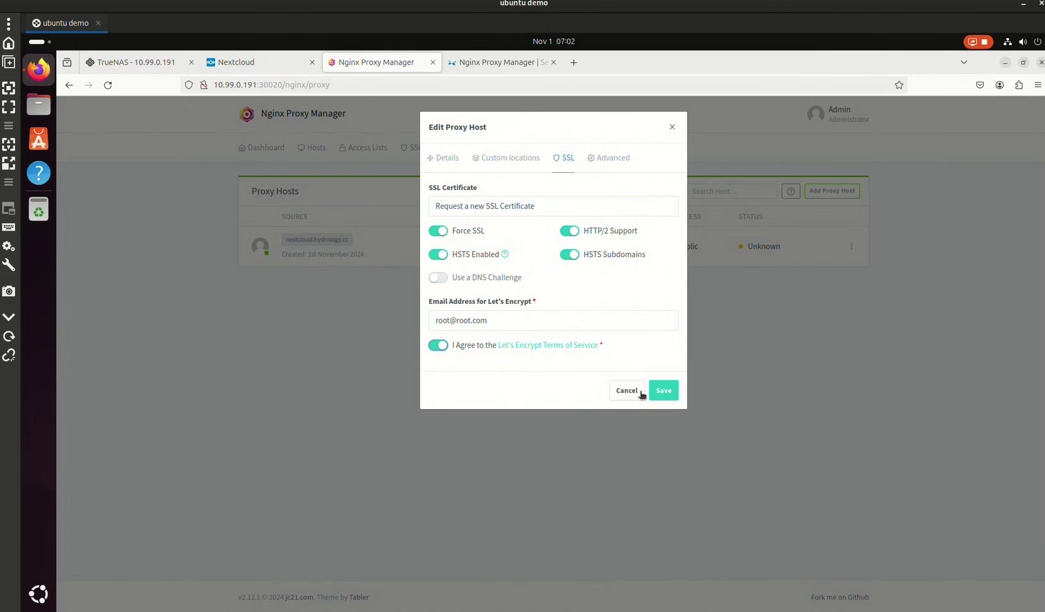
pyautogui.click(664, 390)
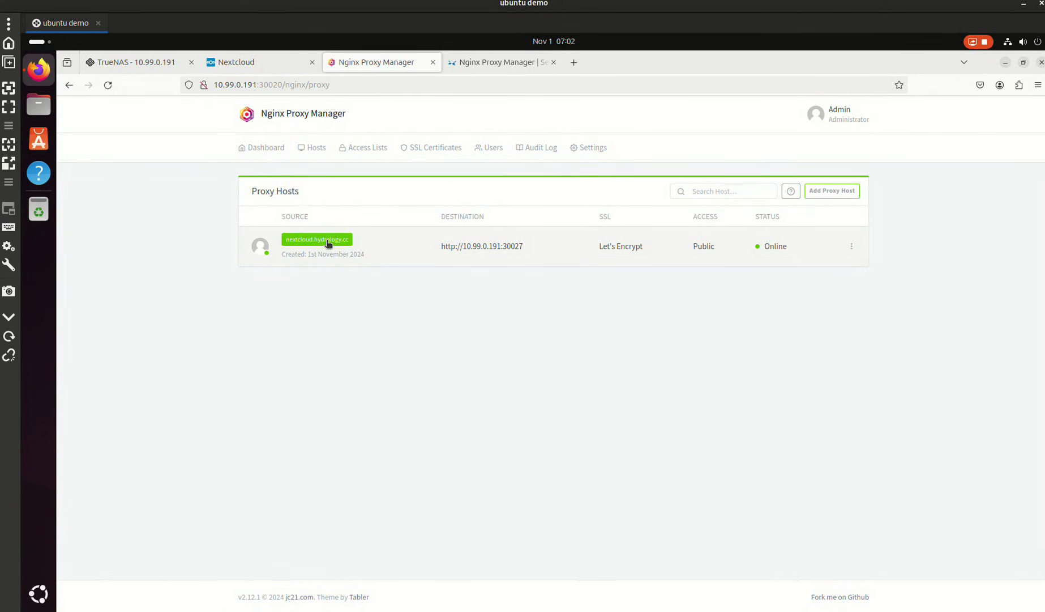
# - Open nextcloud.hydrology.cc in a new tab, see the untrusted-domain warning, and return to TrueNAS
pyautogui.click(327, 242)
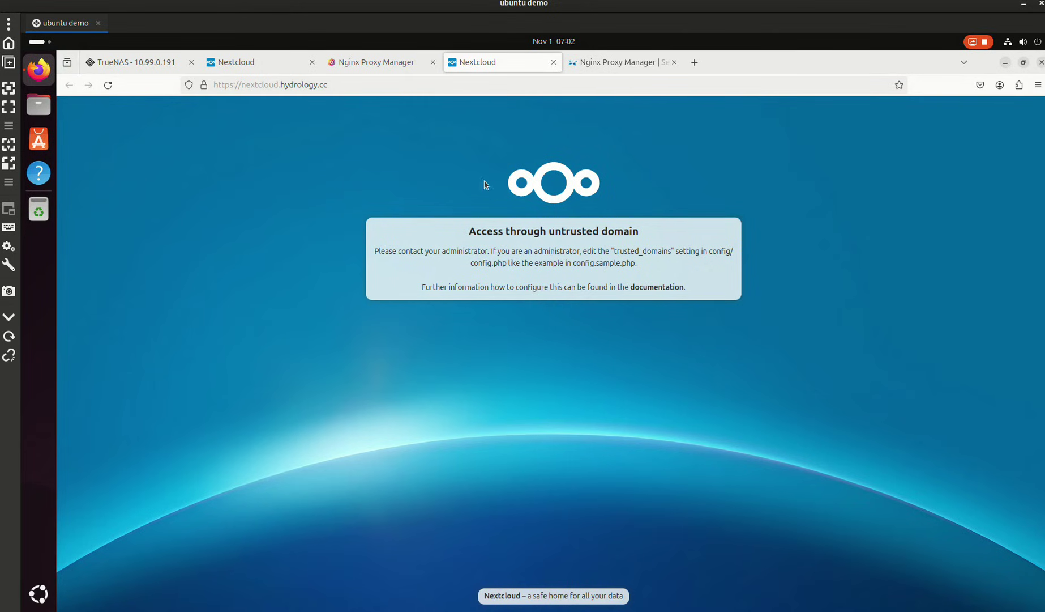
pyautogui.click(135, 62)
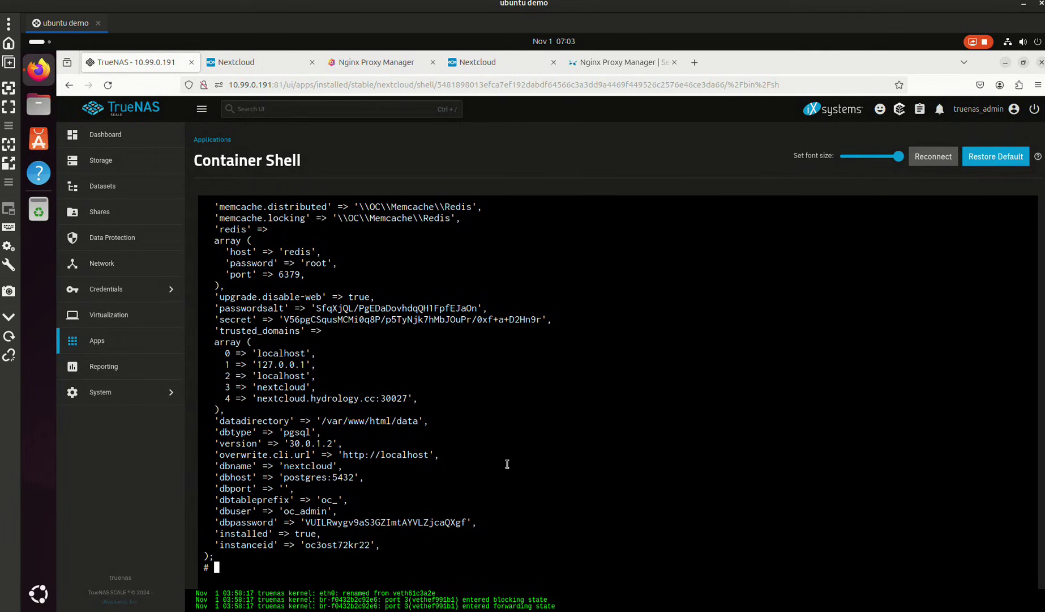
# - Try editing config.php with nano, vi and vim in the container shell; each is not found
pyautogui.write('nano')
pyautogui.press('Return')
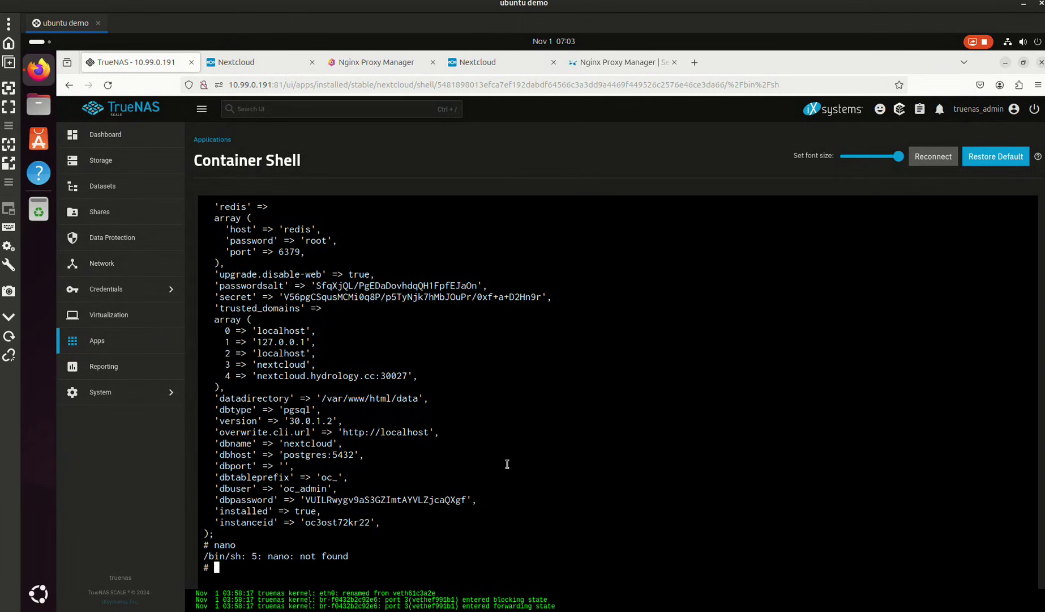
pyautogui.write('vi config.poh')
pyautogui.press('BackSpace')
pyautogui.press('BackSpace')
pyautogui.write('hp')
pyautogui.press('Return')
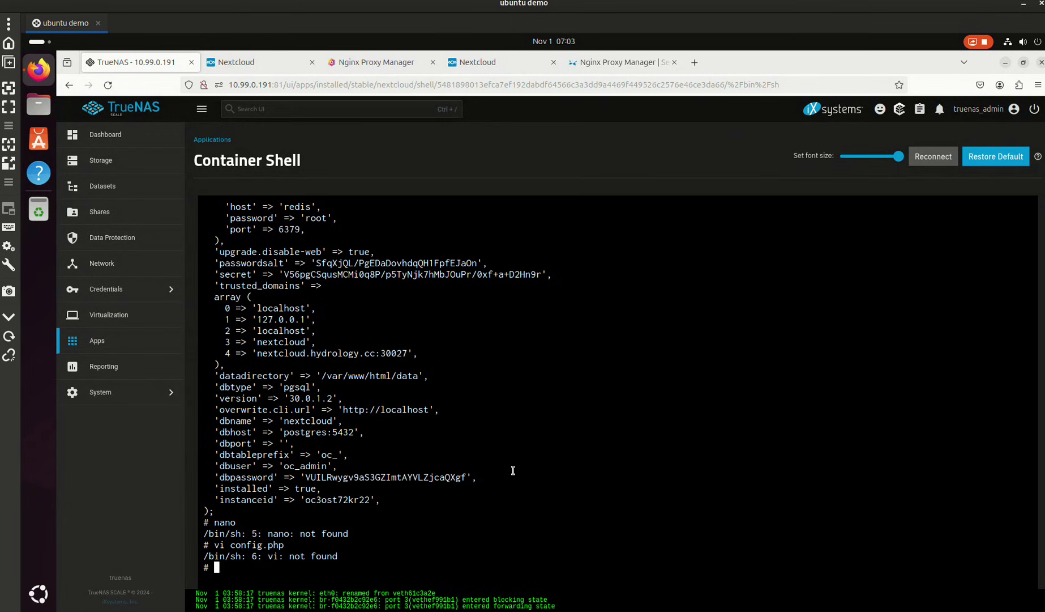
pyautogui.write('vim config.php')
pyautogui.press('Return')
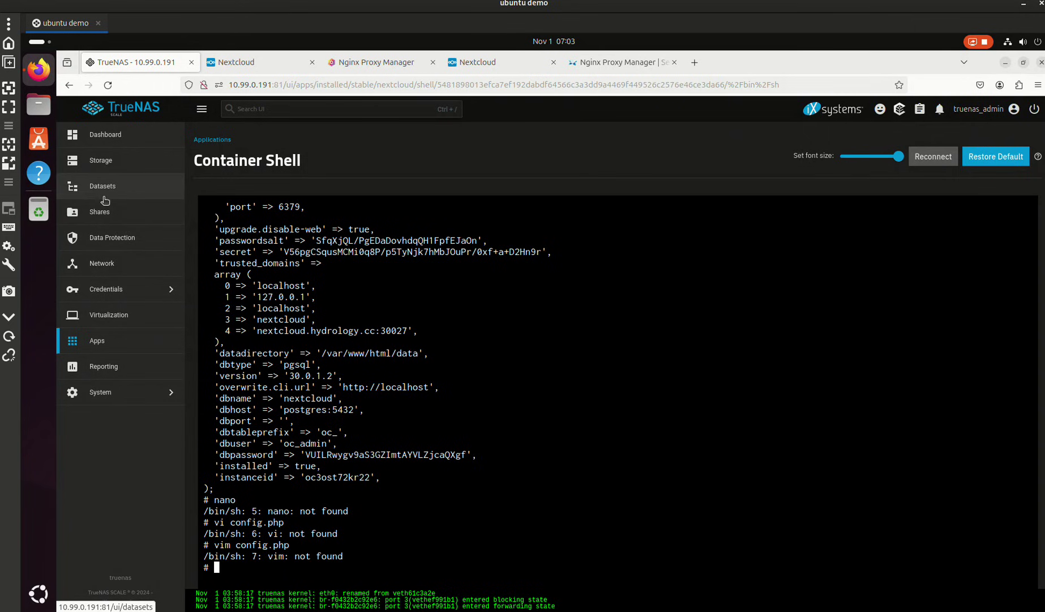
# - Copy the Nextcloud data path /mnt/.ix-apps/app_mounts/nextcloud/data from the app's volume mounts
pyautogui.click(152, 340)
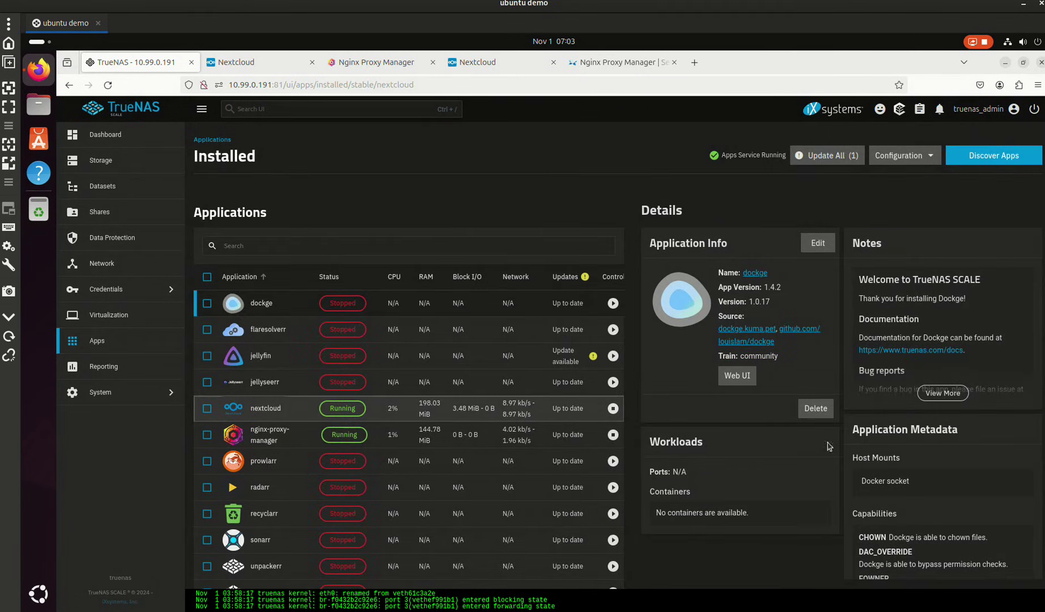
pyautogui.scroll(-3, 833, 475)
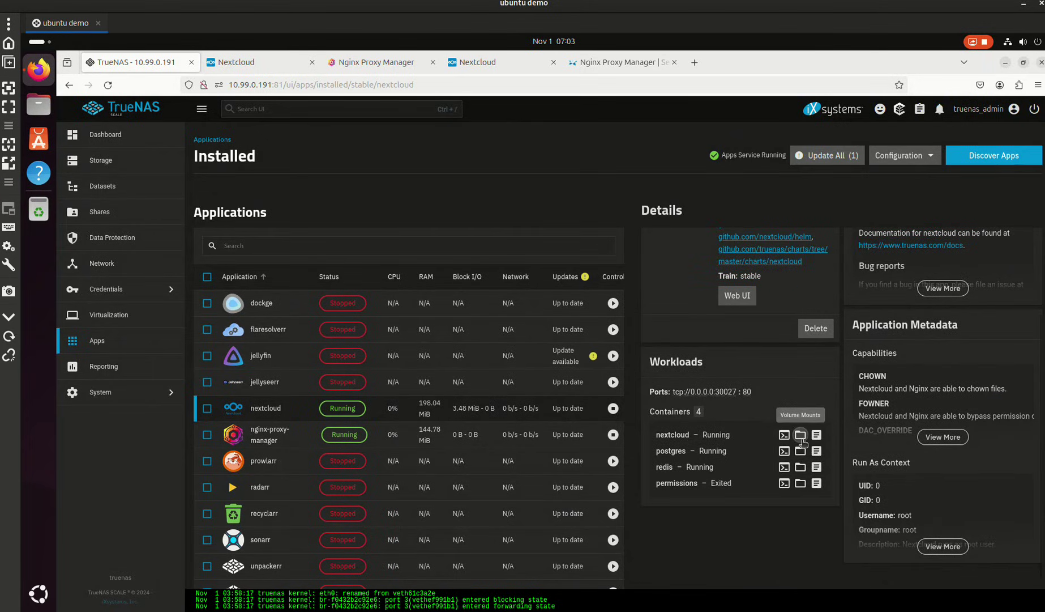
pyautogui.click(800, 435)
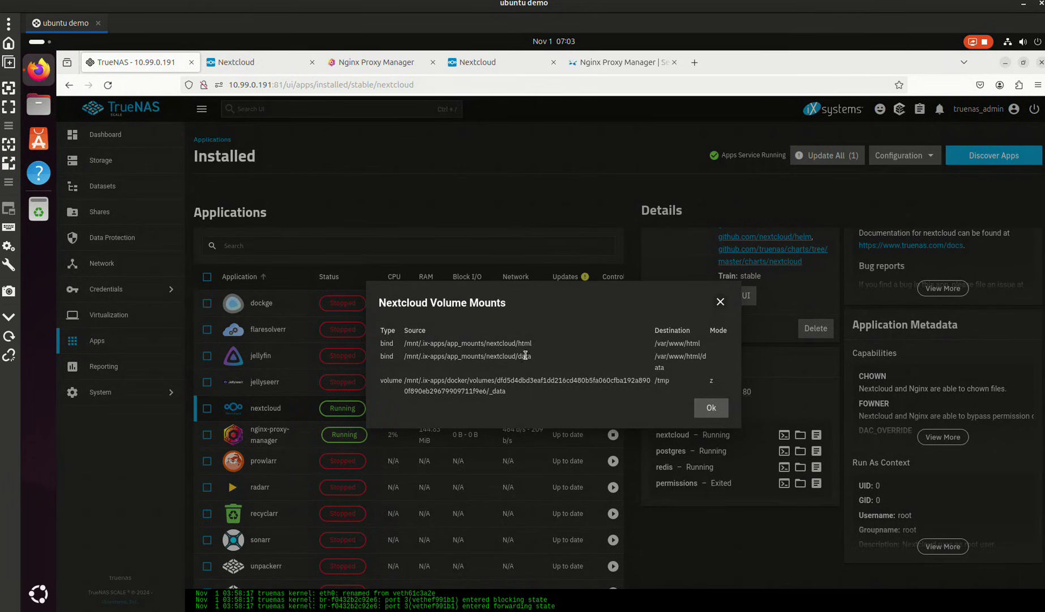
pyautogui.moveTo(534, 345); pyautogui.dragTo(405, 352)
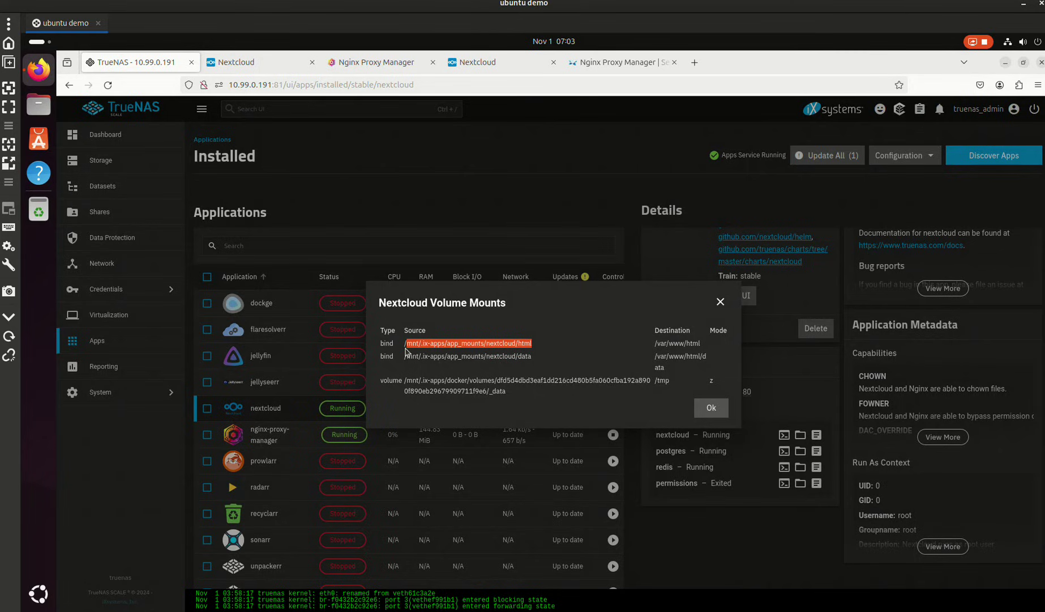
pyautogui.click(419, 356)
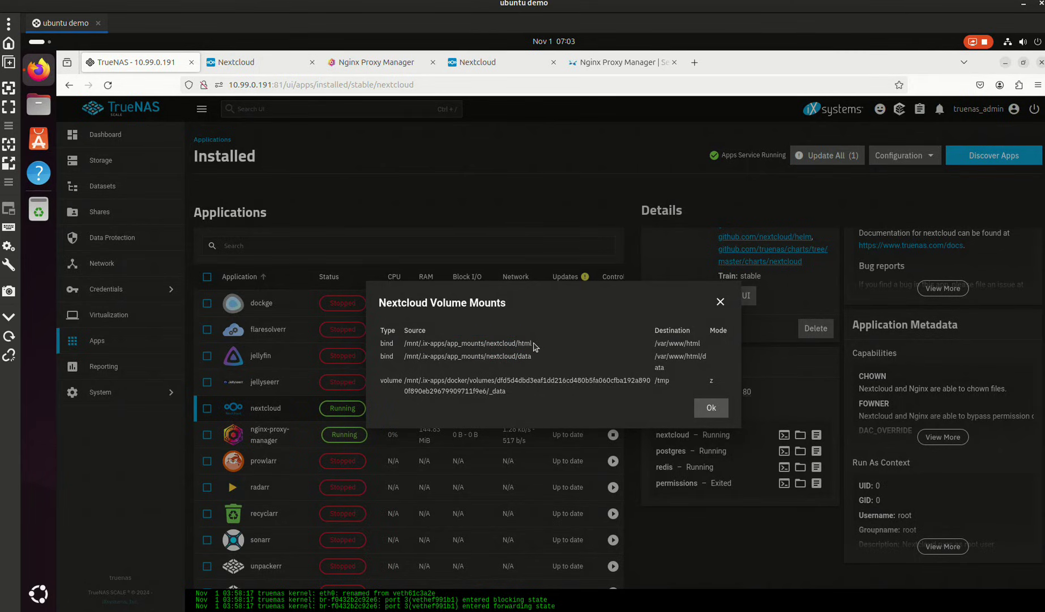
pyautogui.moveTo(704, 356); pyautogui.dragTo(405, 360)
pyautogui.rightClick(419, 361)
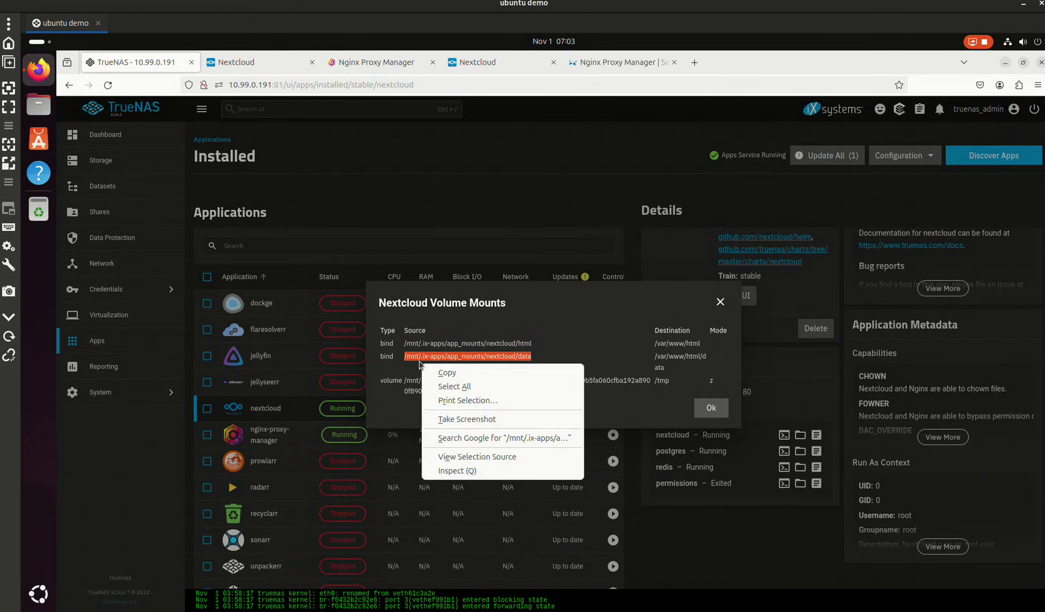
pyautogui.click(435, 369)
# - Open the TrueNAS system shell and try to cd into the copied Nextcloud data path
pyautogui.click(711, 409)
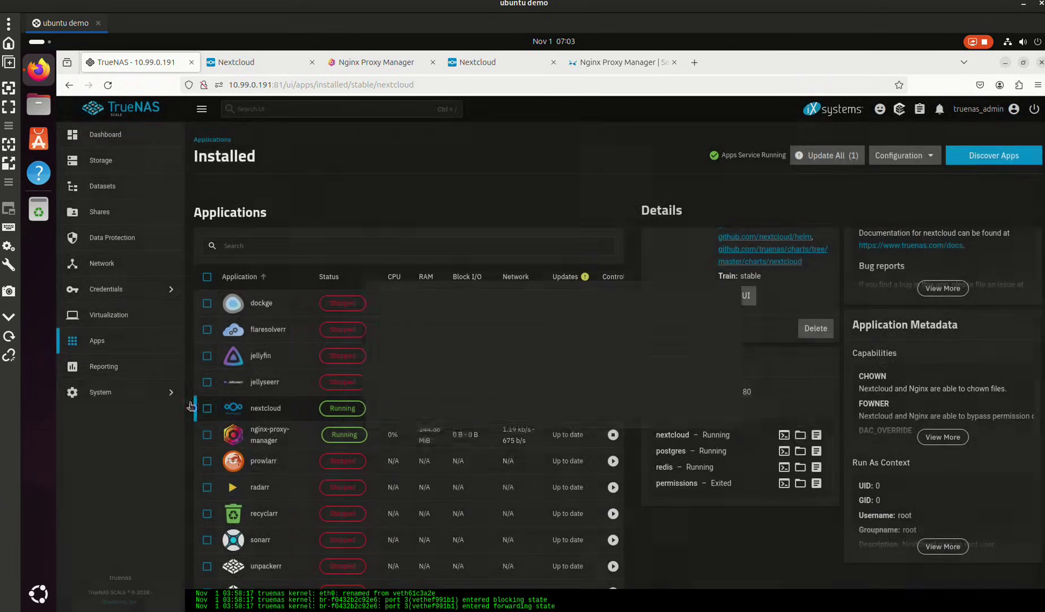
pyautogui.click(105, 392)
pyautogui.click(214, 266)
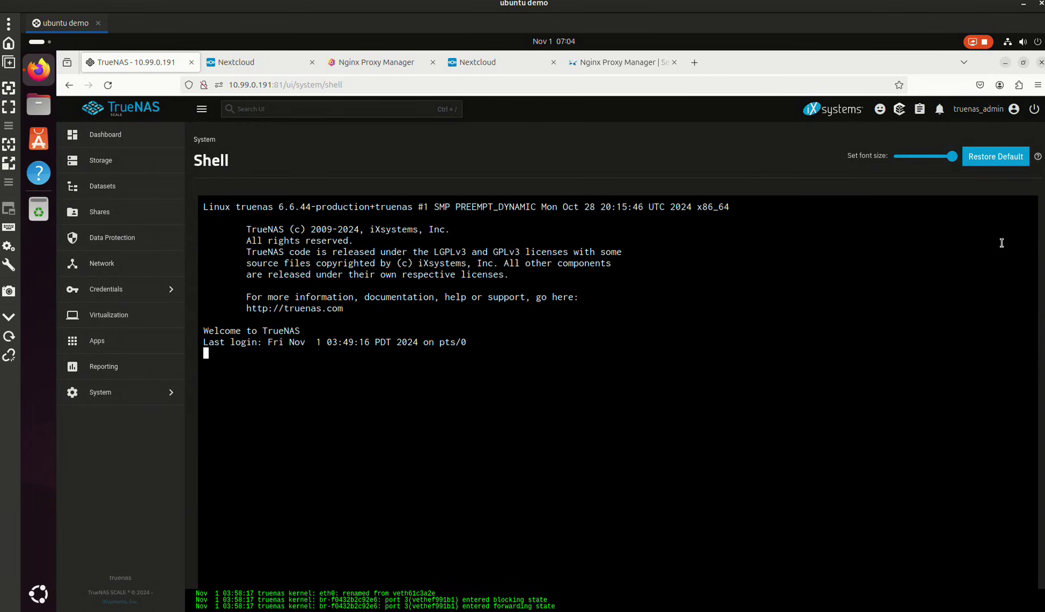
pyautogui.write('cd')
pyautogui.hotkey('ctrl', 'v')
pyautogui.press('Return')
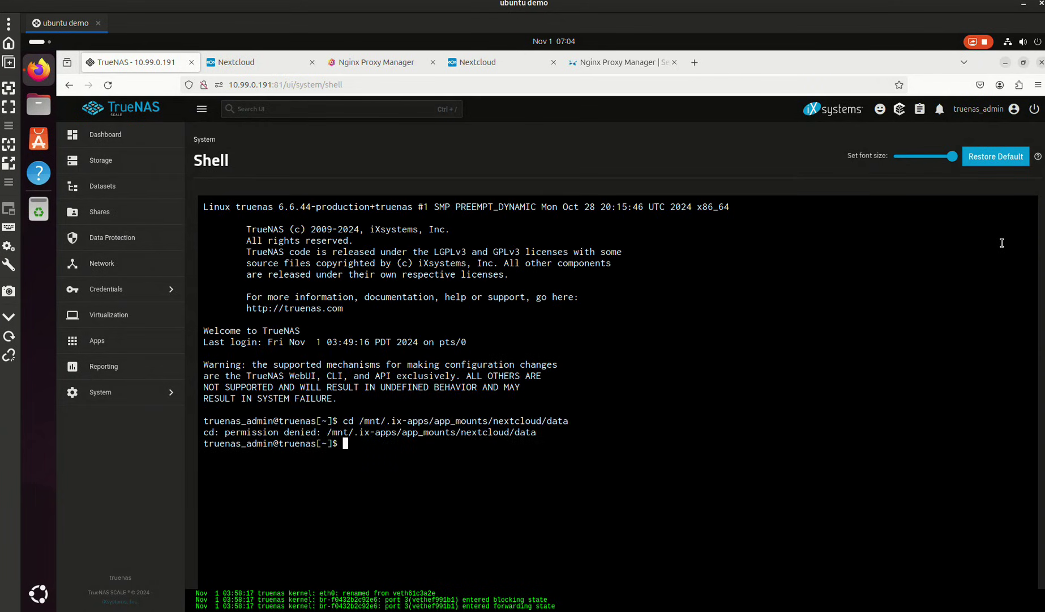
# - Become root with sudo su, then change into the Nextcloud data folder and list it
pyautogui.write('sudo su')
pyautogui.press('Return')
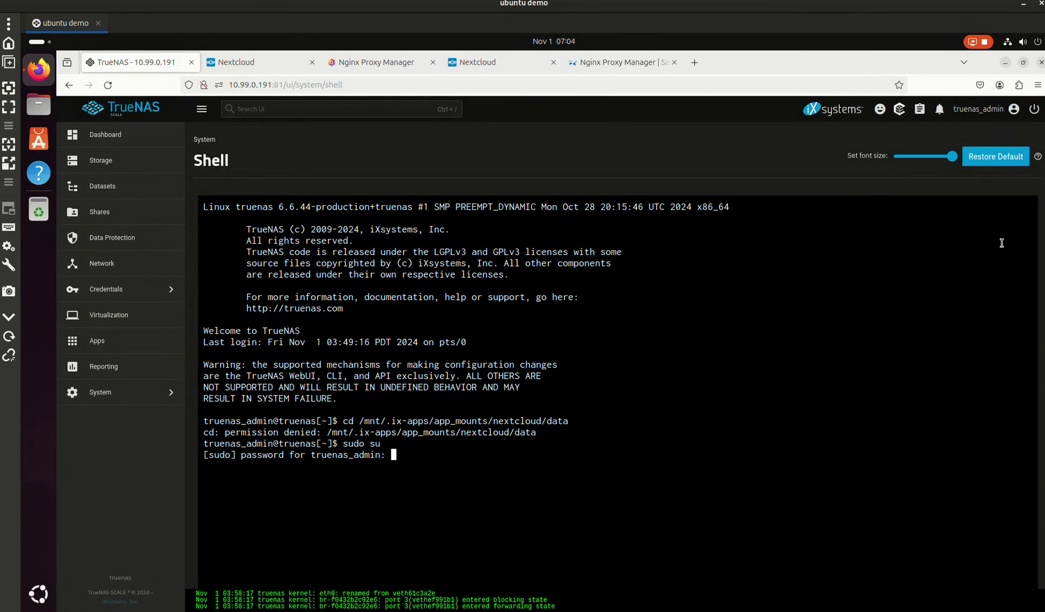
pyautogui.press('Return')
pyautogui.write('cd')
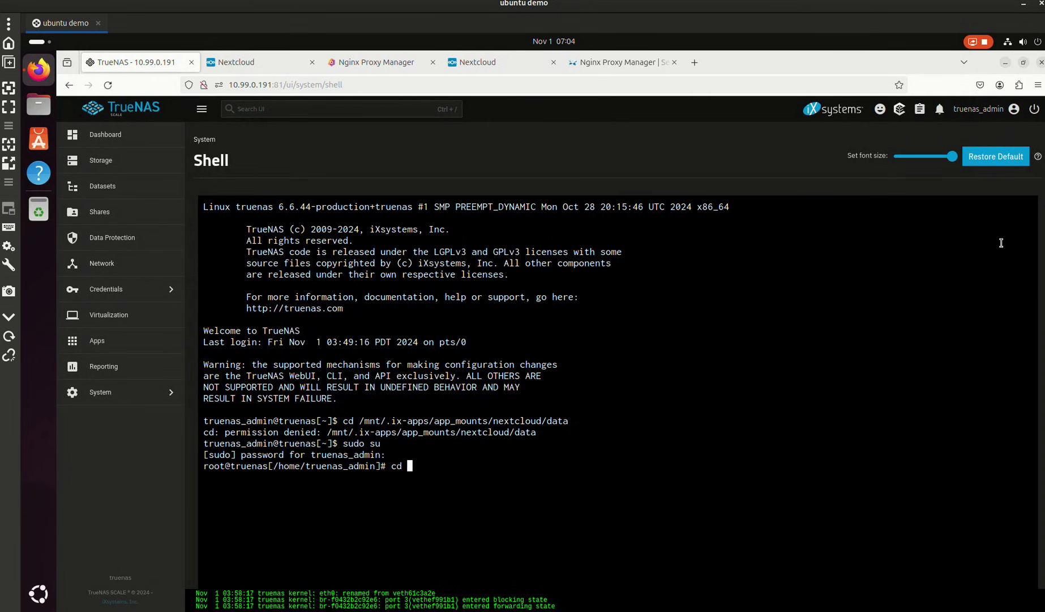
pyautogui.hotkey('ctrl', 'v')
pyautogui.press('Return')
pyautogui.write('ls -l')
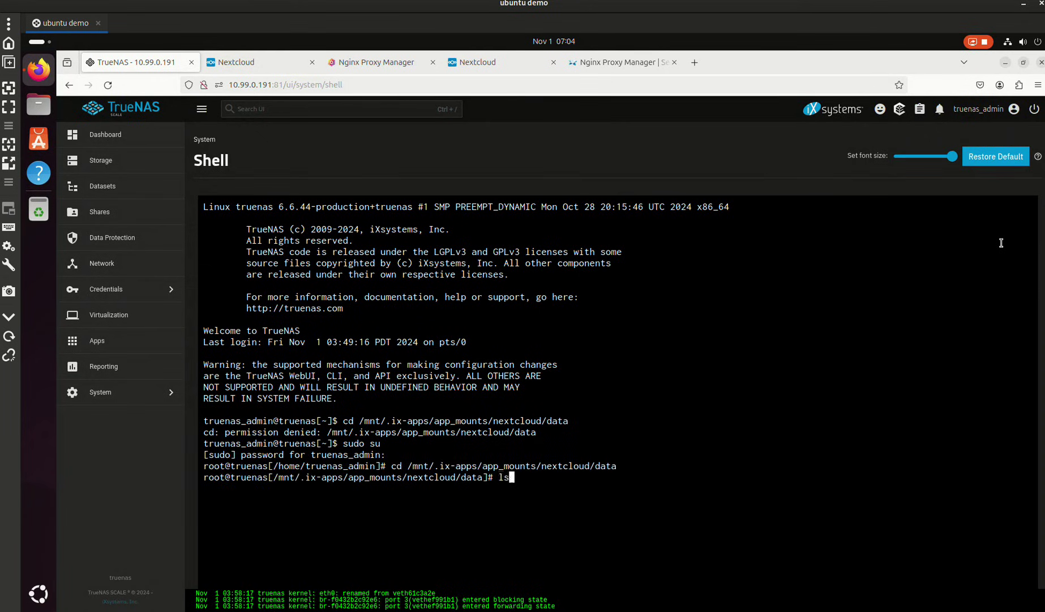
pyautogui.press('Return')
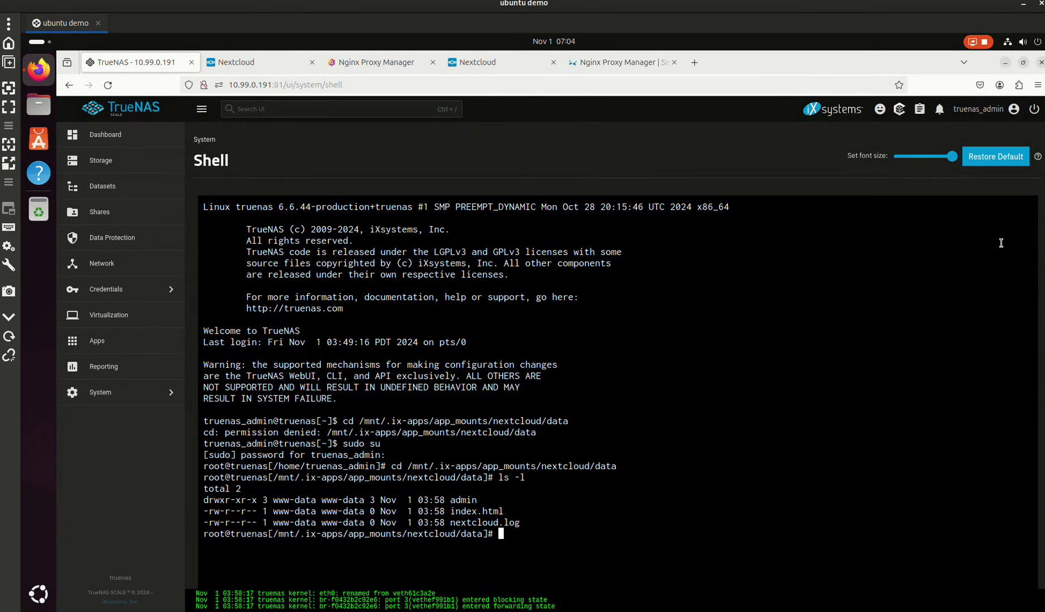
# - Move up to the nextcloud mounts folder and into html, listing each folder's contents
pyautogui.write('cd ..')
pyautogui.press('Return')
pyautogui.write('ls -l')
pyautogui.press('Return')
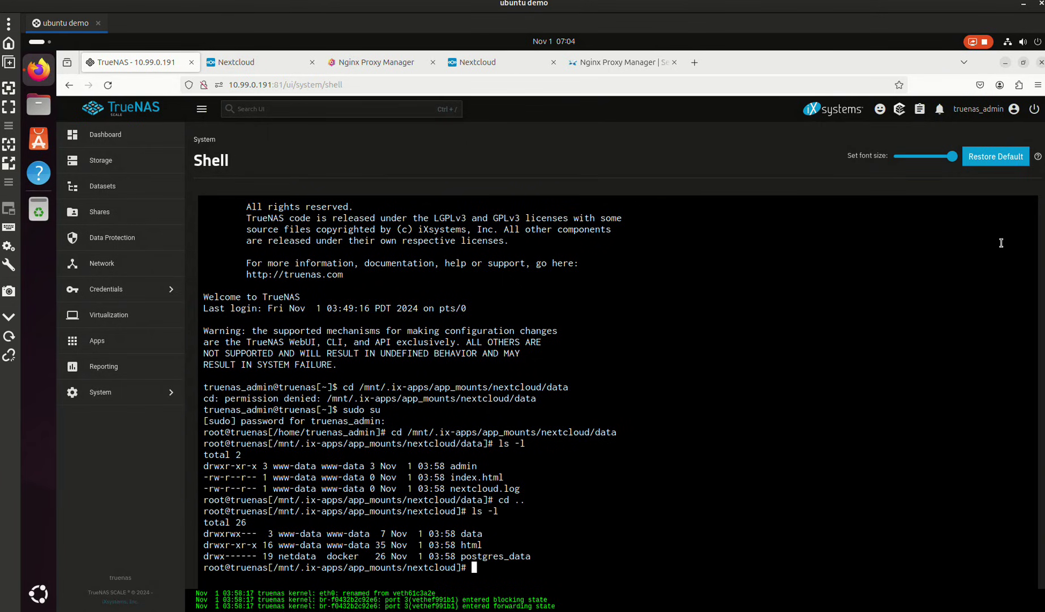
pyautogui.write('cd html')
pyautogui.press('Return')
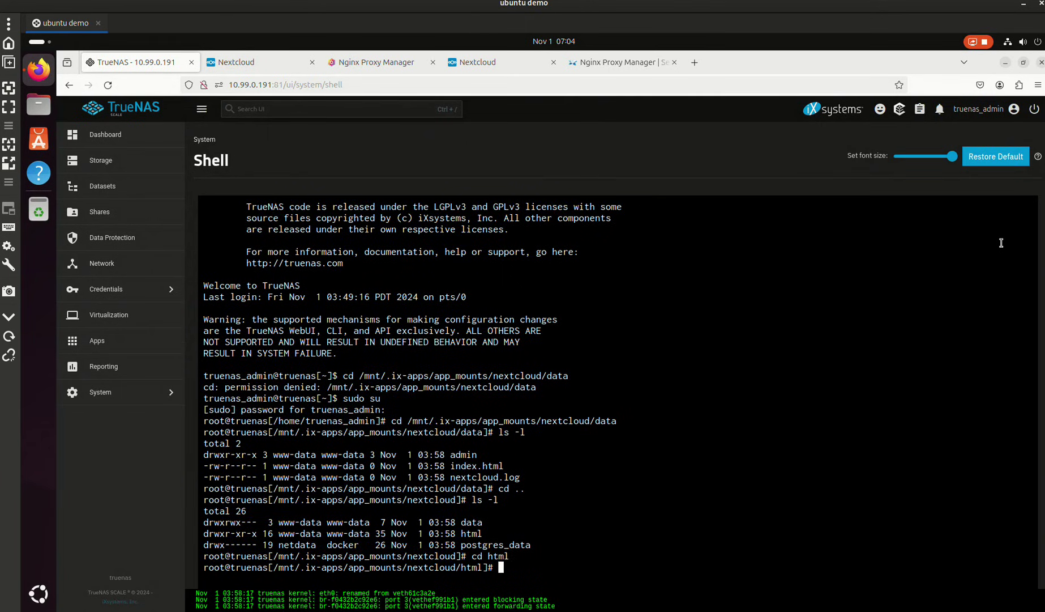
pyautogui.write('ls -l')
pyautogui.press('Return')
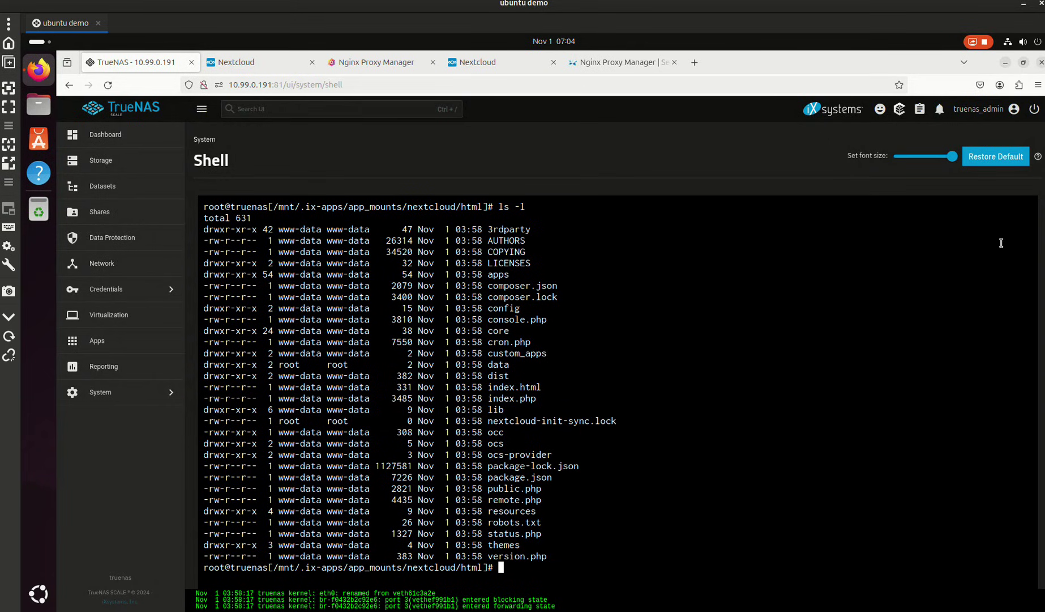
# - Enter the html/config folder, list its files, and start a nano command on 'config.'
pyautogui.write('cd con')
pyautogui.press('Tab')
pyautogui.press('Tab')
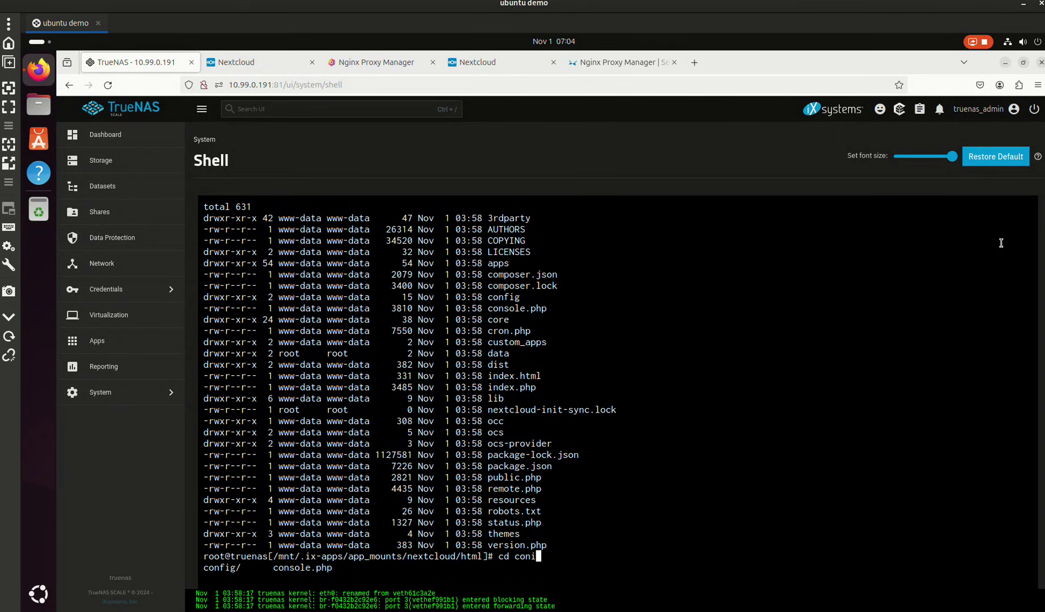
pyautogui.write('fig')
pyautogui.press('Return')
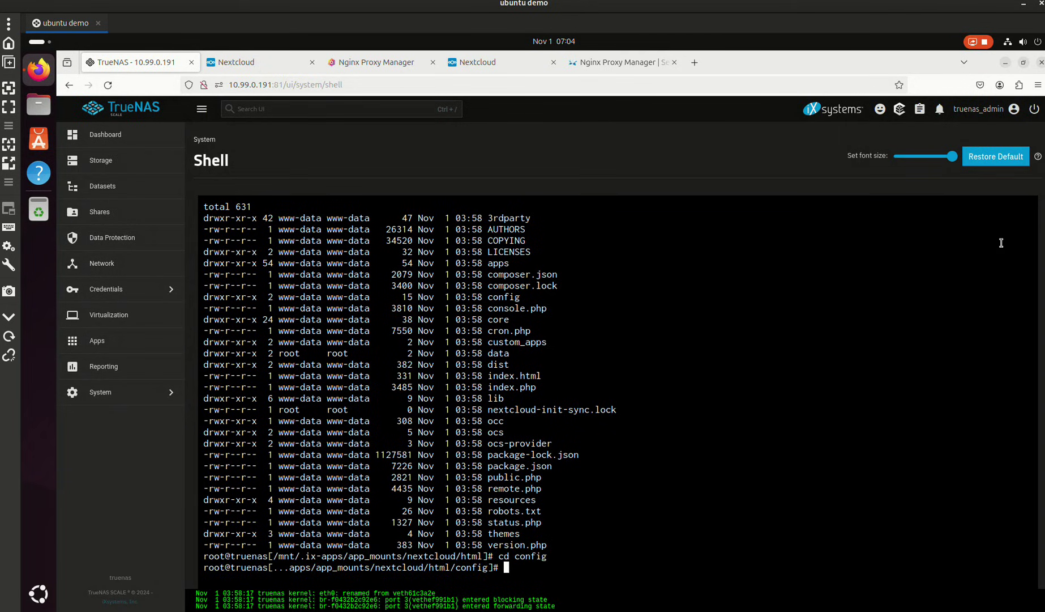
pyautogui.write('ls -l')
pyautogui.press('Return')
pyautogui.write('n')
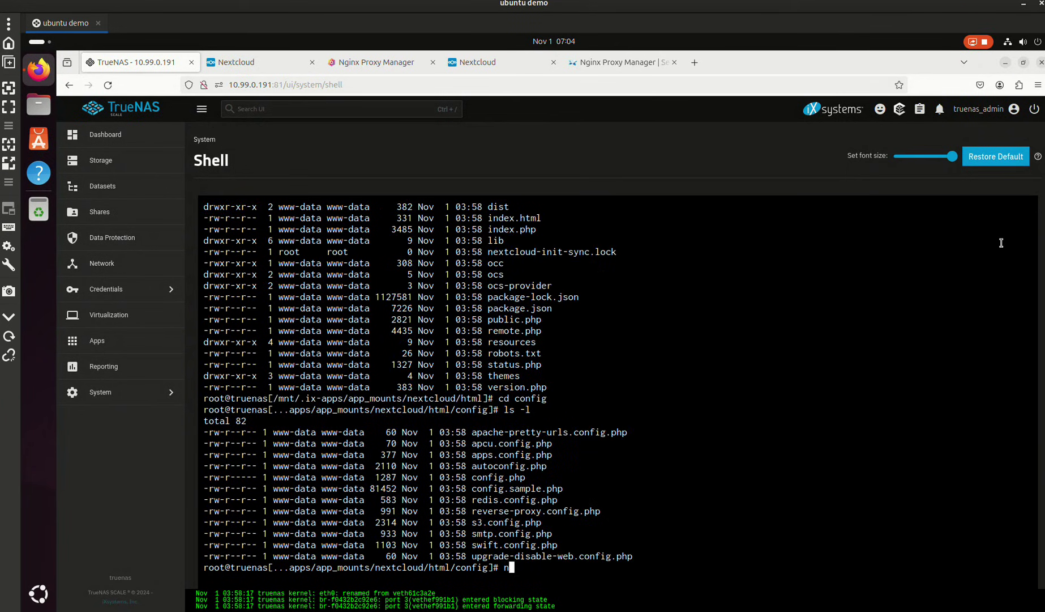
pyautogui.write('ano config.')
# - Discard the empty 'config.' file without saving and open config.php in nano instead
pyautogui.press('Return')
pyautogui.write('ph')
pyautogui.press('Return')
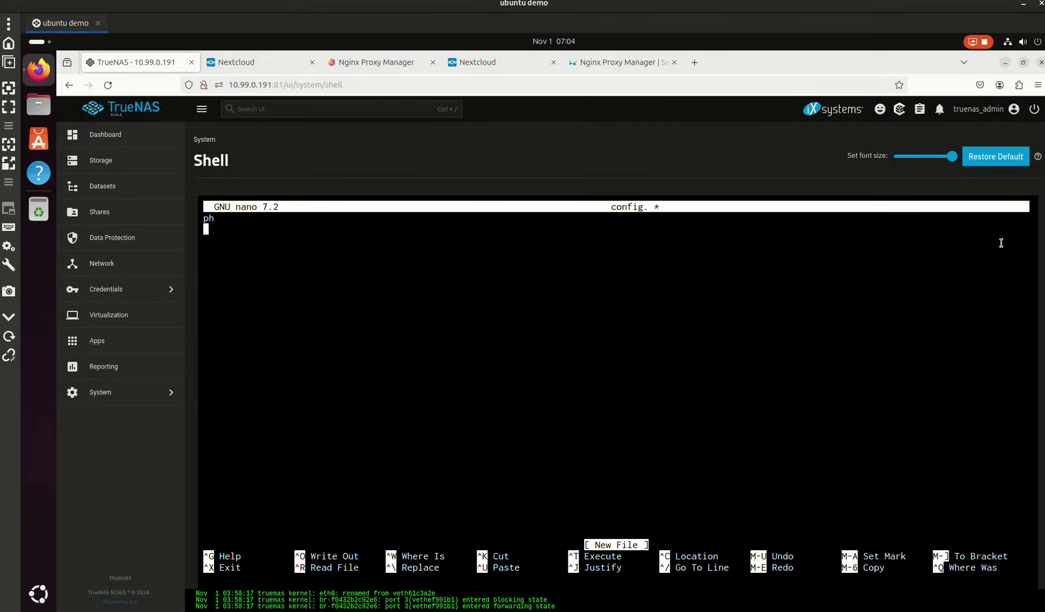
pyautogui.hotkey('ctrl', 'x')
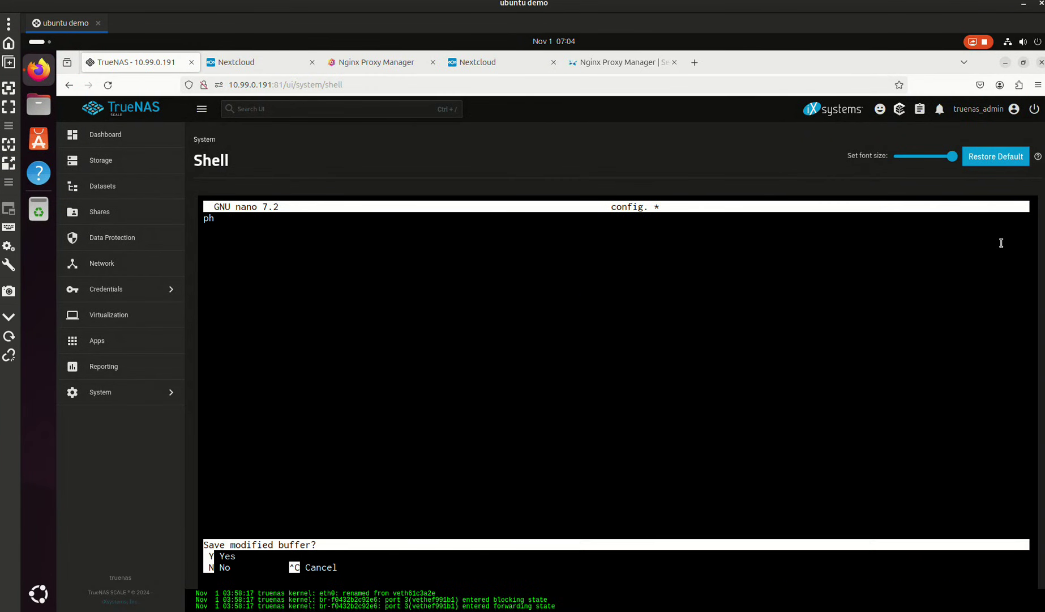
pyautogui.press('n')
pyautogui.press('Up')
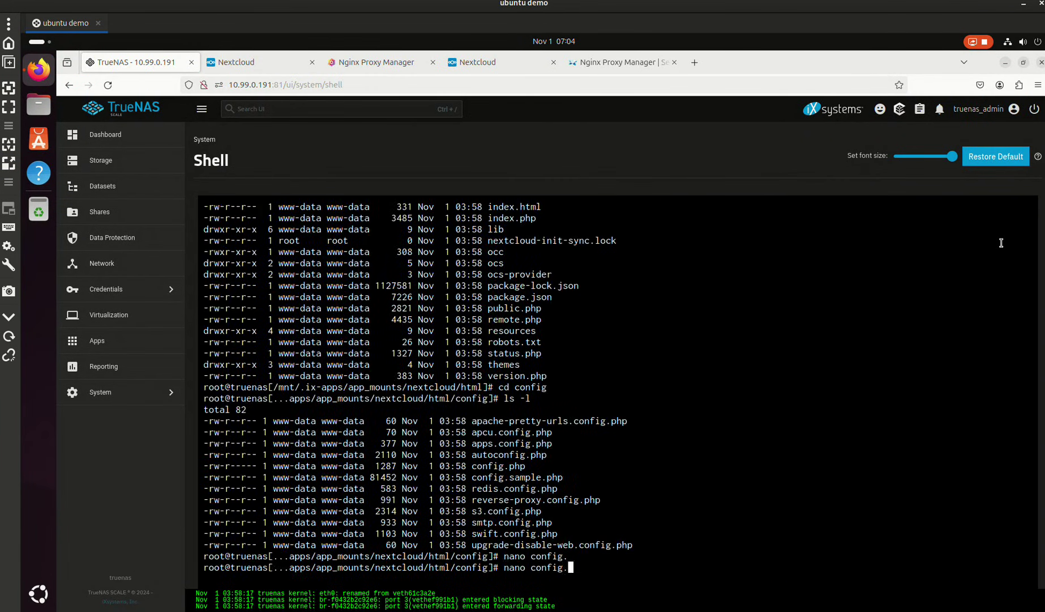
pyautogui.press('Tab')
pyautogui.press('Tab')
pyautogui.write('php')
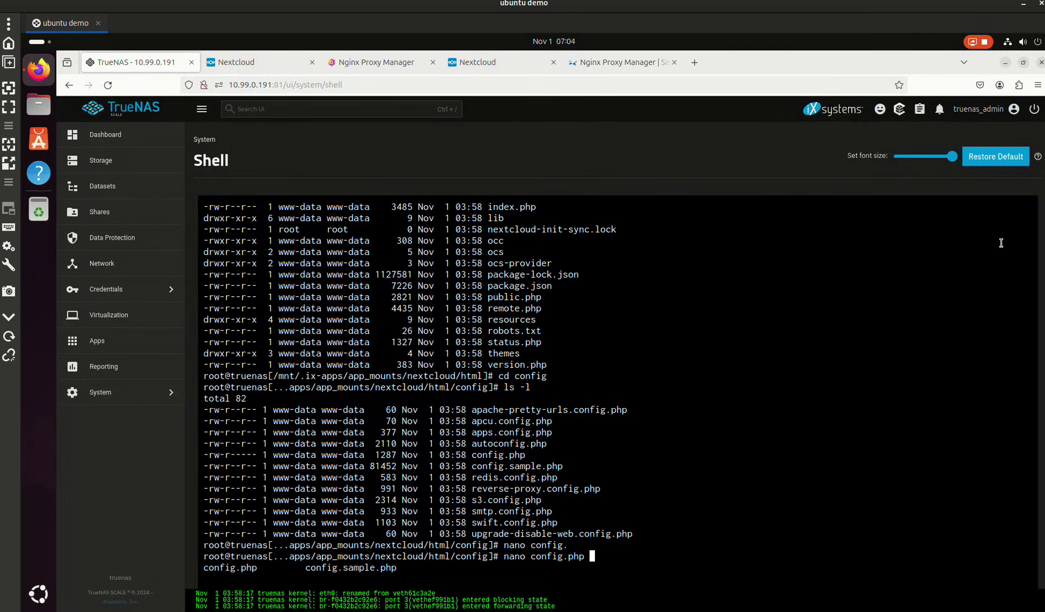
pyautogui.press('Return')
# - Add 5 => 'nextcloud.hydrology.cc', to trusted_domains and save config.php
pyautogui.scroll(-10, 1001, 242)
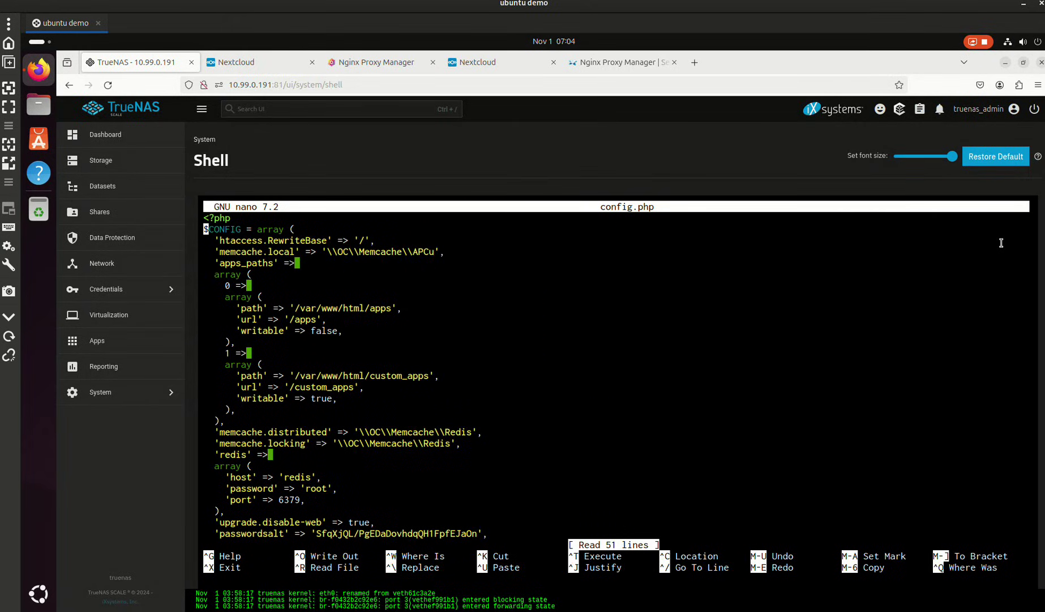
pyautogui.scroll(-4, 1001, 243)
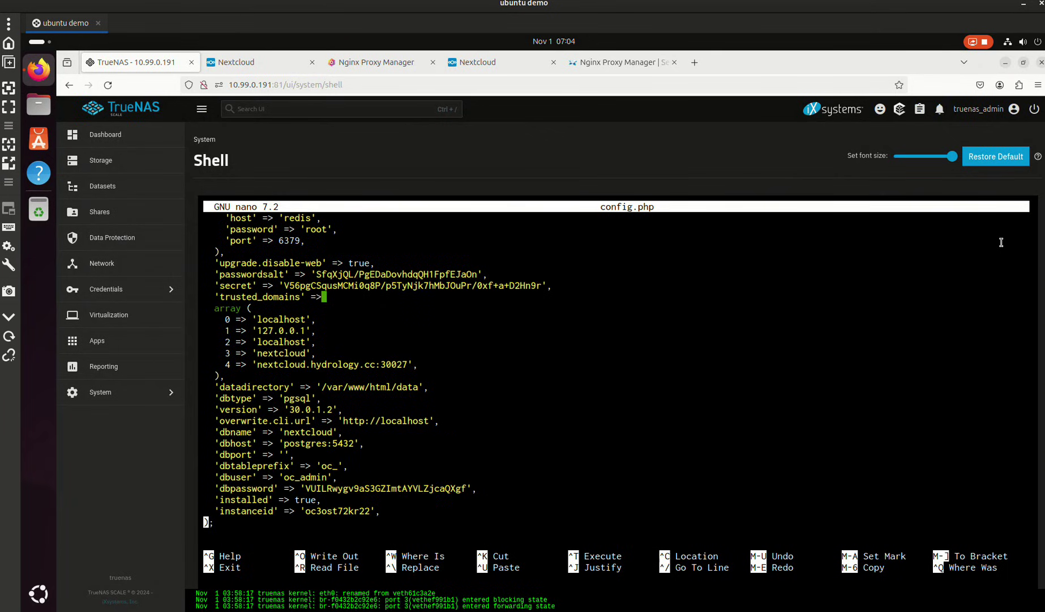
pyautogui.scroll(3, 1001, 242)
pyautogui.press('Left')
pyautogui.press('Return')
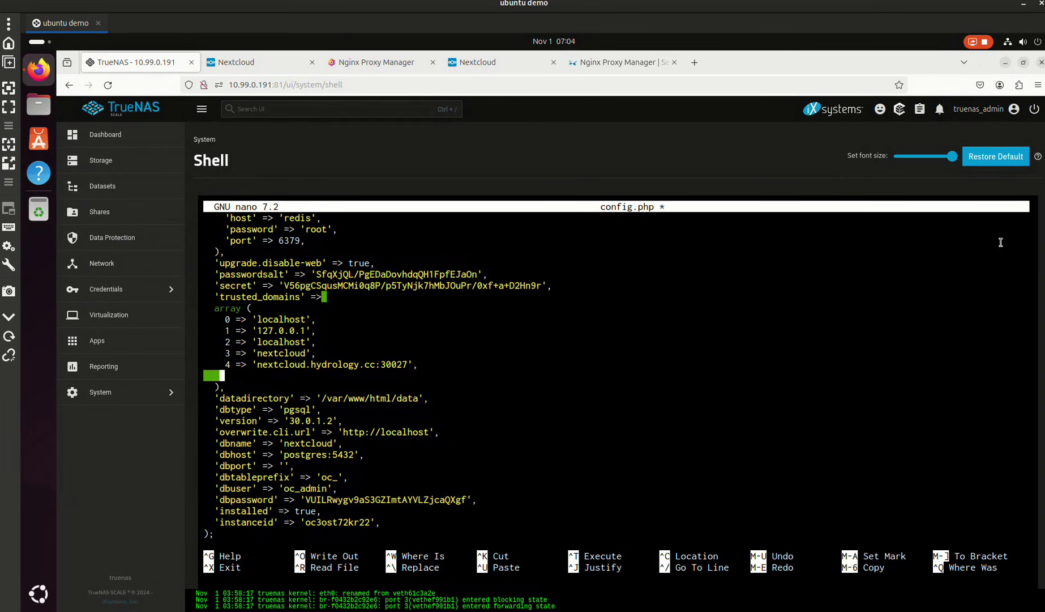
pyautogui.write("5 => 'nextclo")
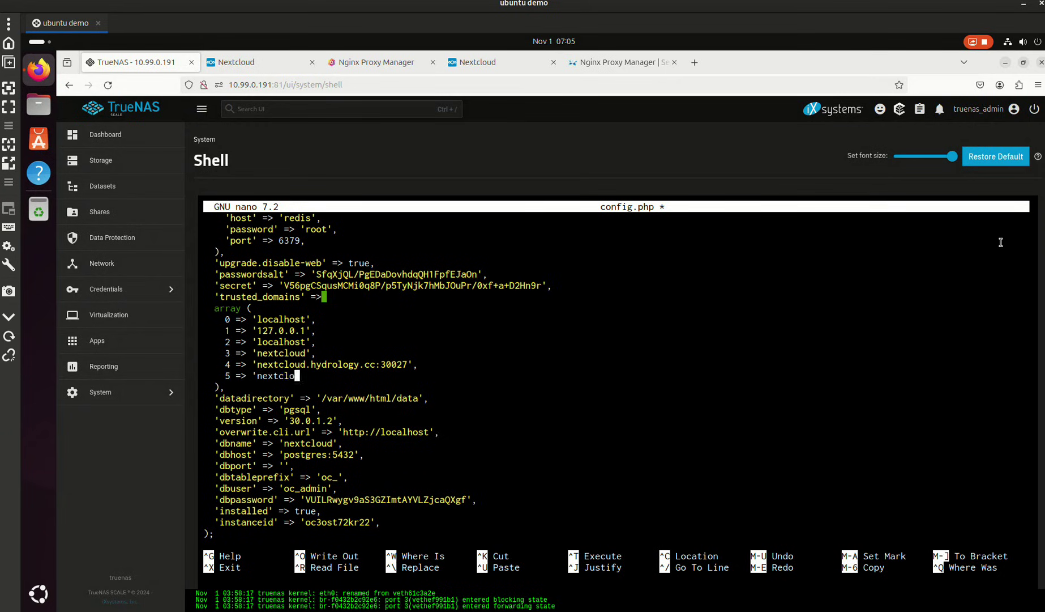
pyautogui.write("ud.hydrology.cc',")
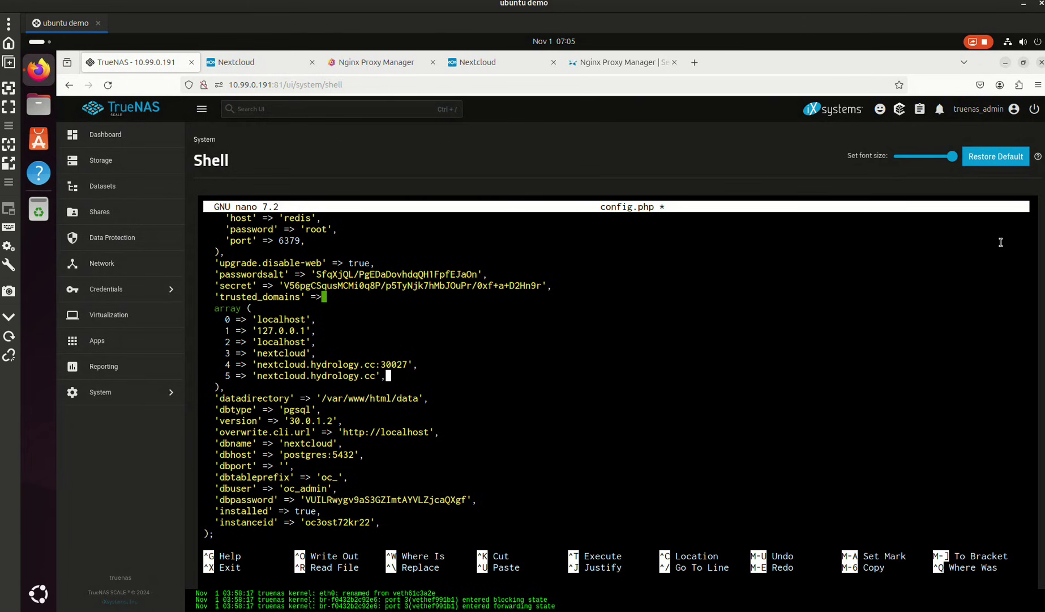
pyautogui.hotkey('ctrl', 'x')
pyautogui.press('y')
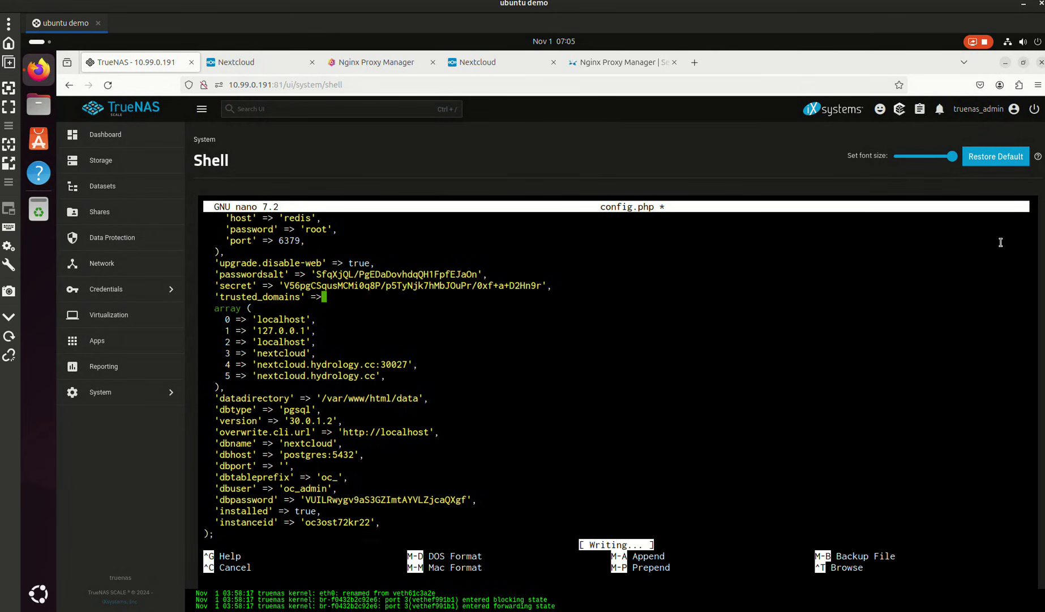
pyautogui.press('Return')
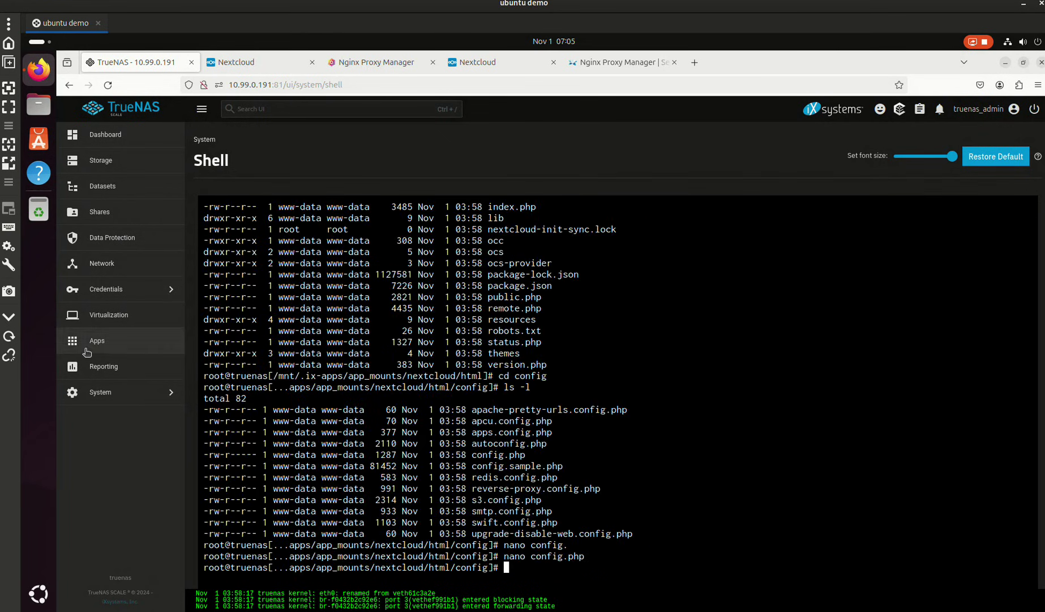
# - Stop and restart the nextcloud app, then close the duplicate Nextcloud and Nginx Proxy Manager tabs
pyautogui.click(83, 345)
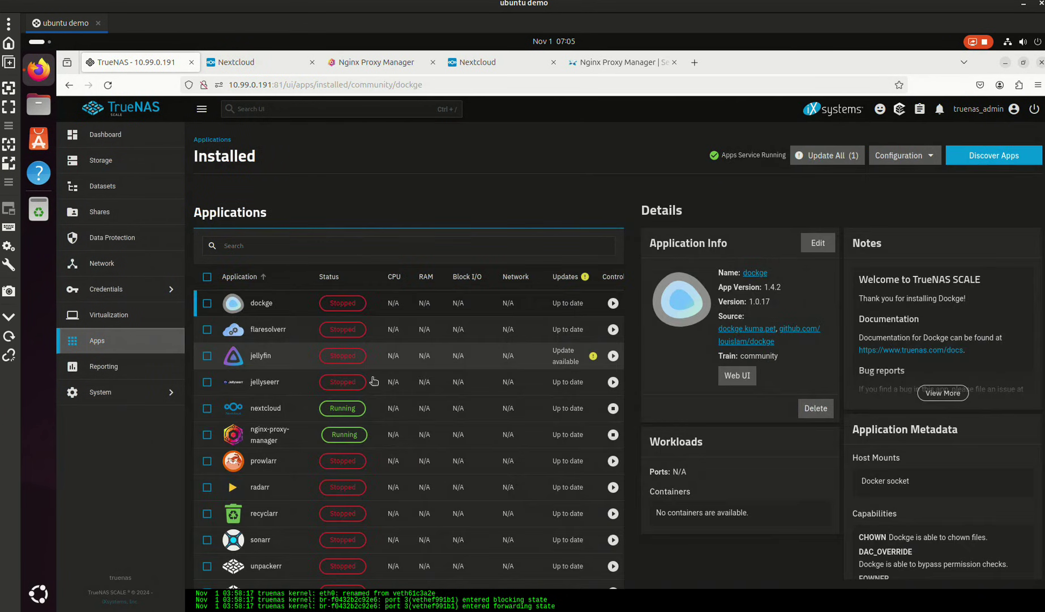
pyautogui.click(277, 419)
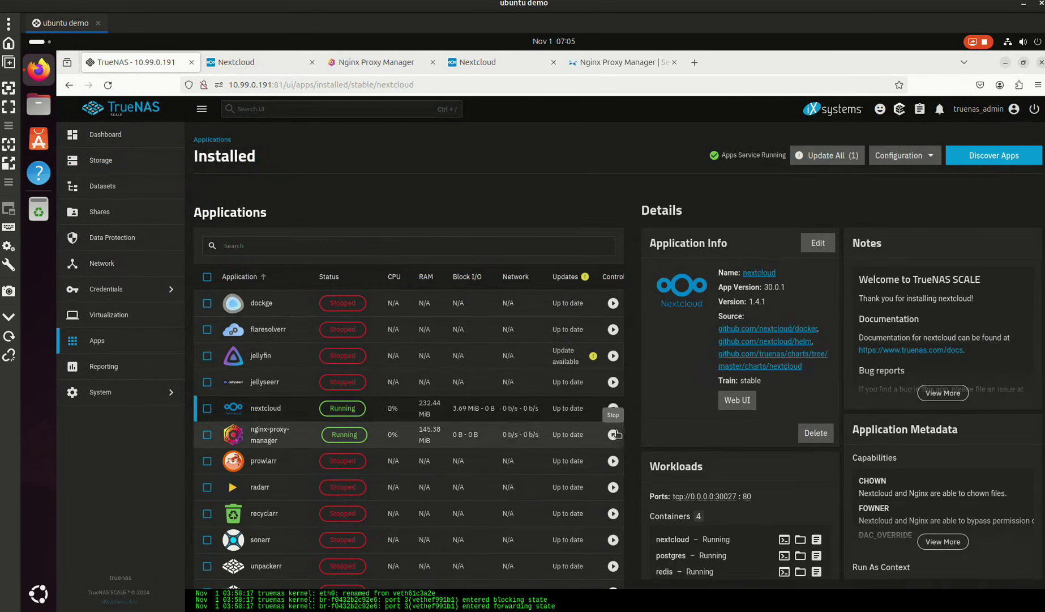
pyautogui.click(614, 408)
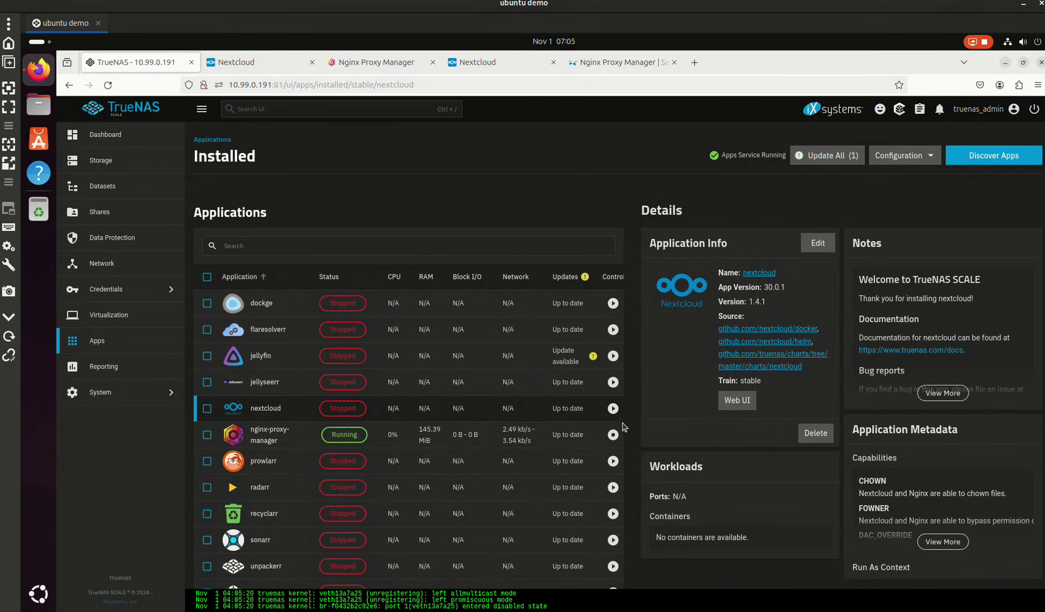
pyautogui.click(609, 408)
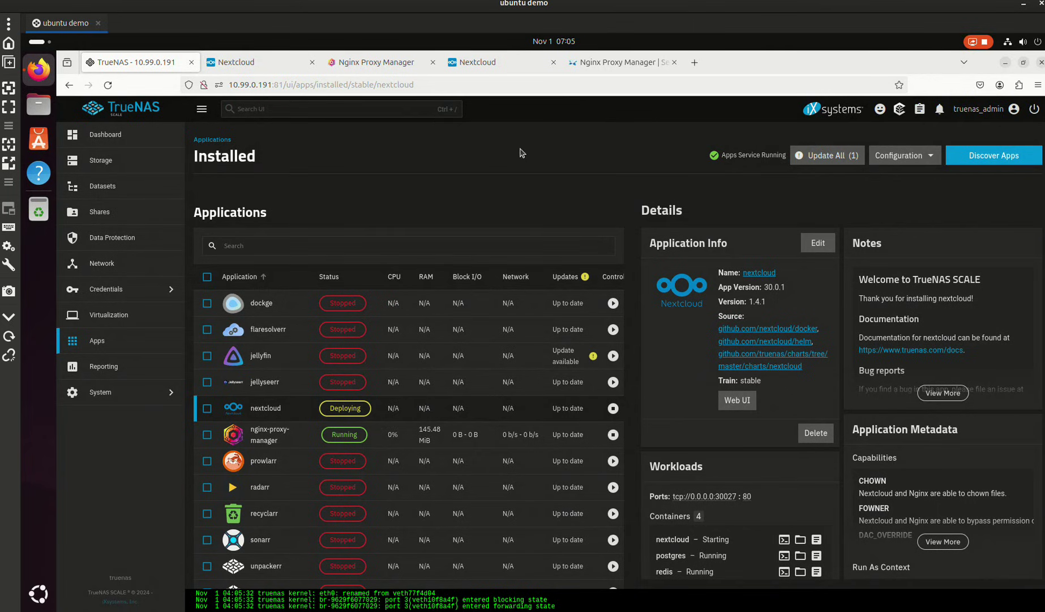
pyautogui.click(552, 63)
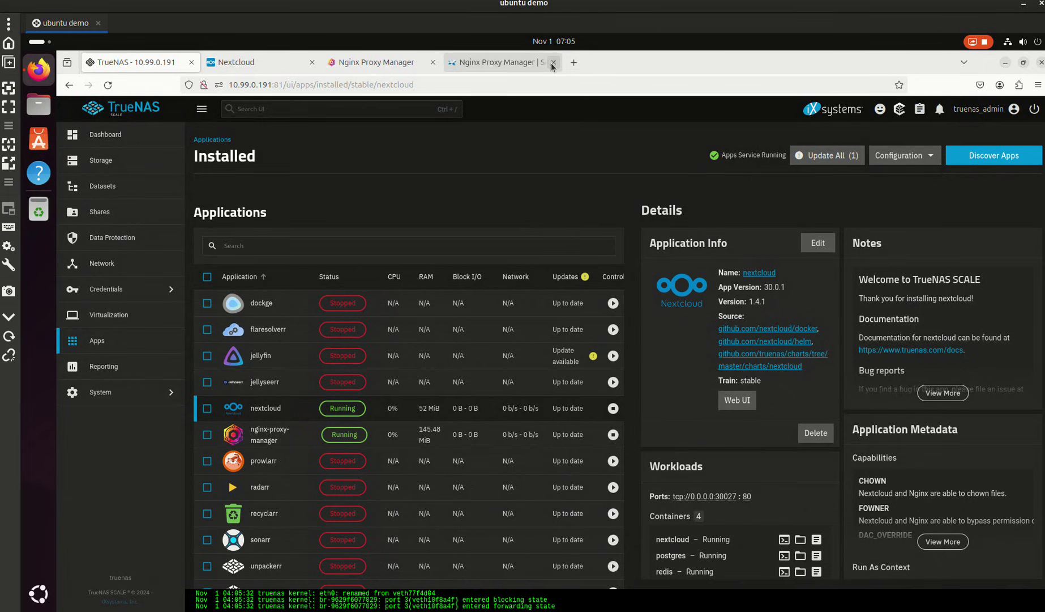
pyautogui.click(548, 63)
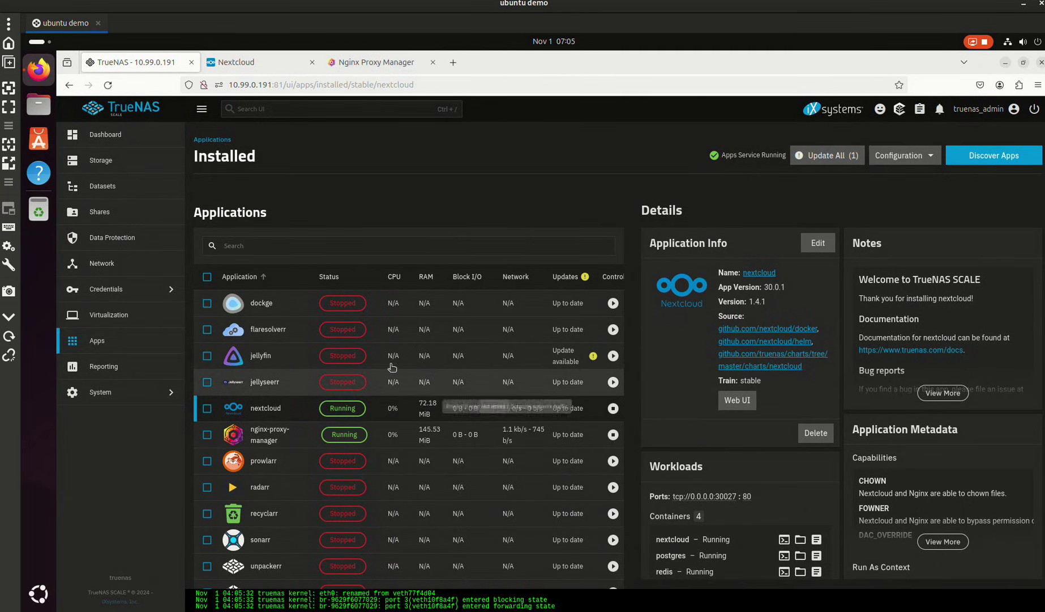
# - Open Nextcloud through the nextcloud.hydrology.cc link in Nginx Proxy Manager's proxy hosts
pyautogui.click(309, 62)
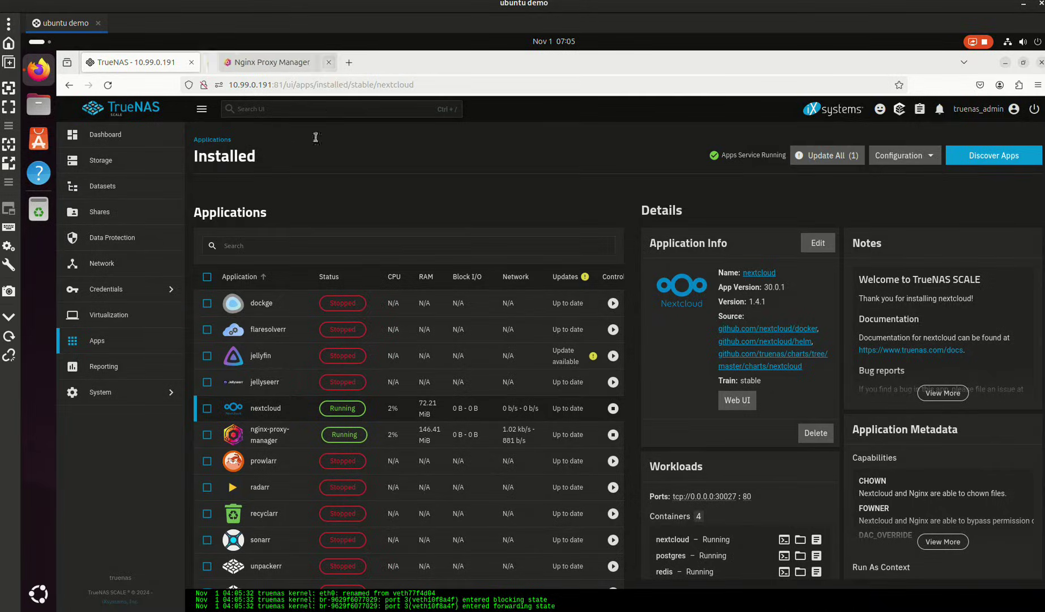
pyautogui.click(734, 399)
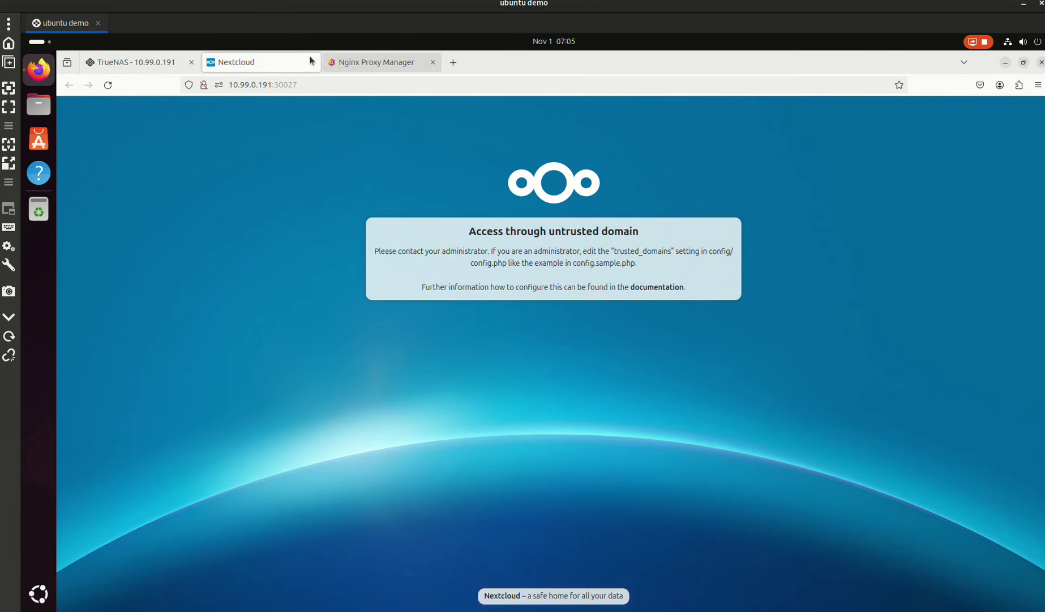
pyautogui.click(343, 68)
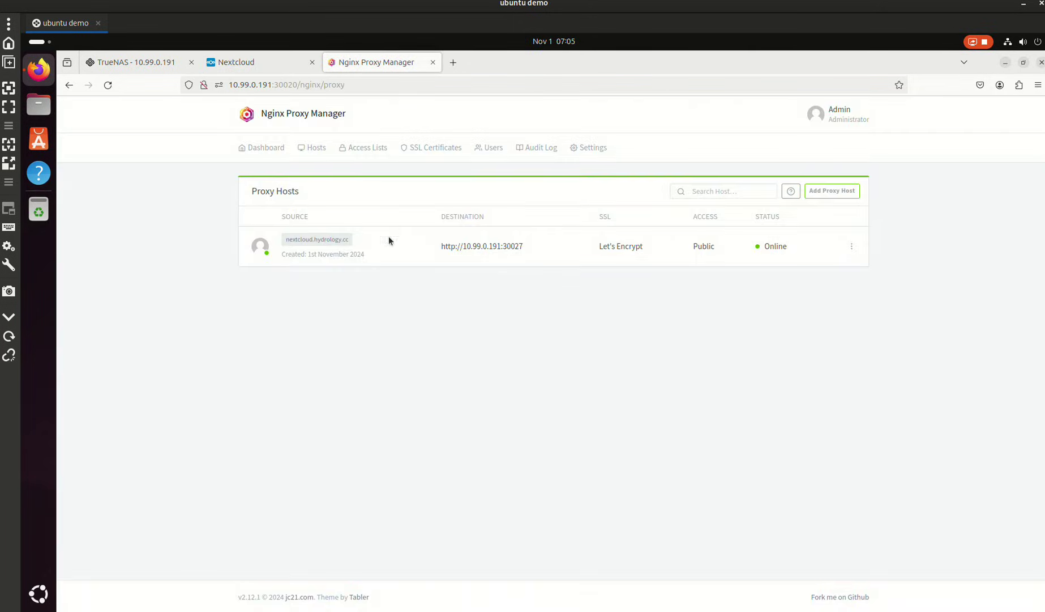
pyautogui.click(337, 240)
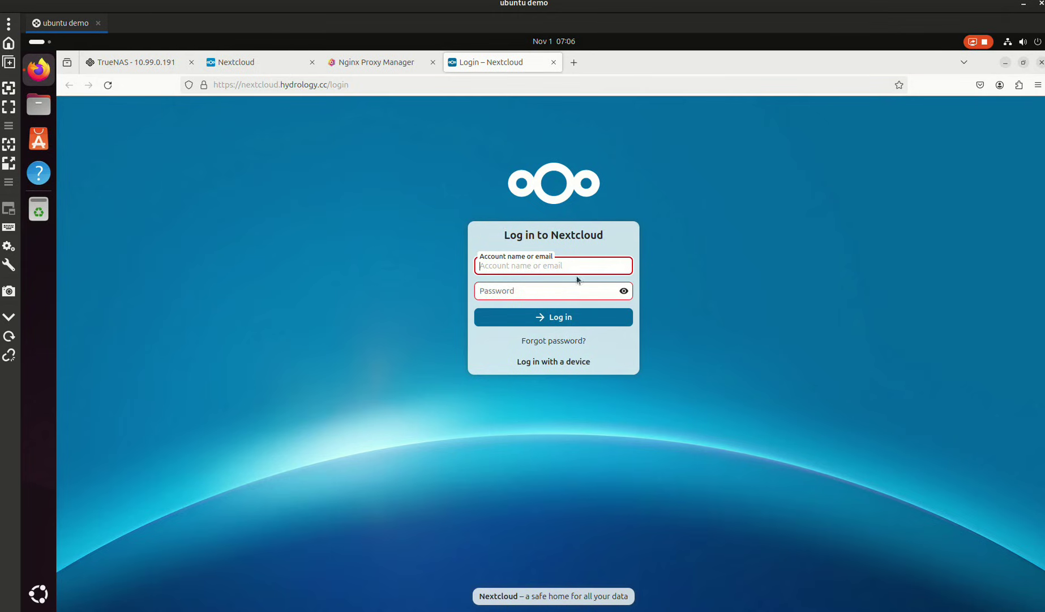
# - Log in as admin, re-entering the password after the first attempt is rejected
pyautogui.write('admin')
pyautogui.press('Tab')
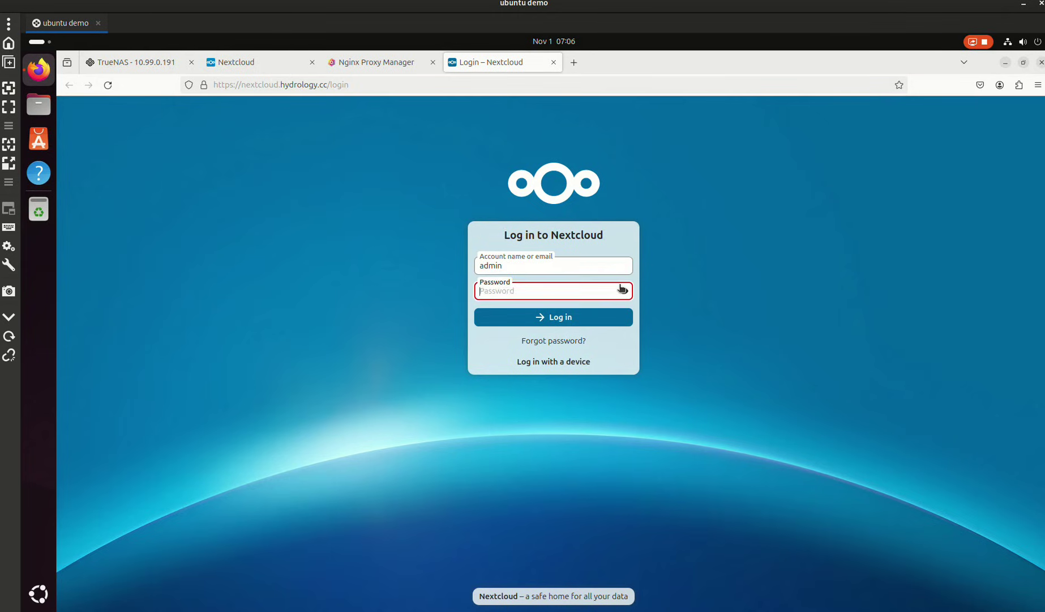
pyautogui.write('a')
pyautogui.press('Return')
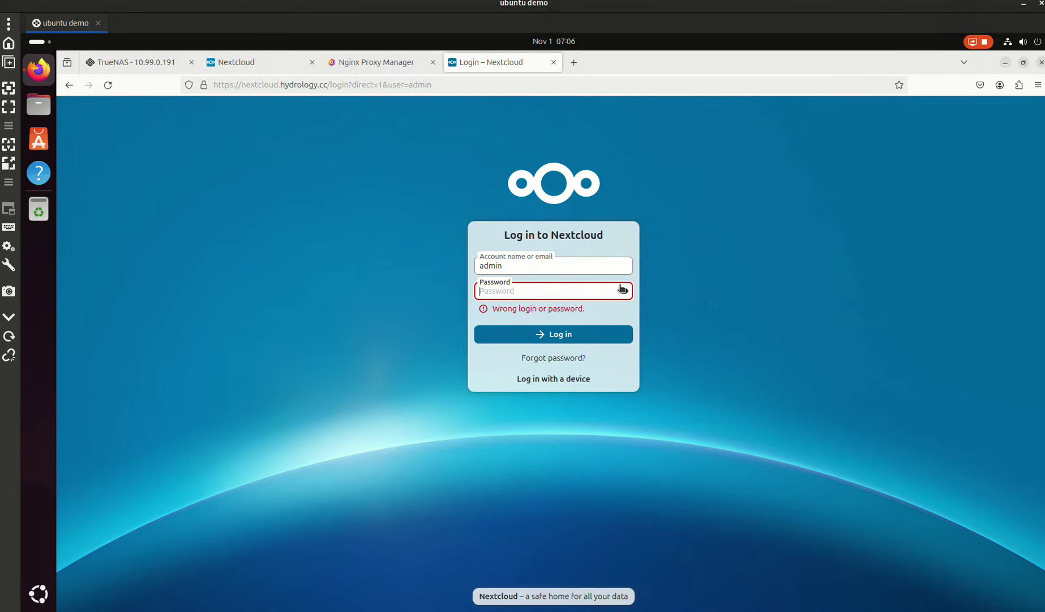
pyautogui.write('•')
pyautogui.press('Return')
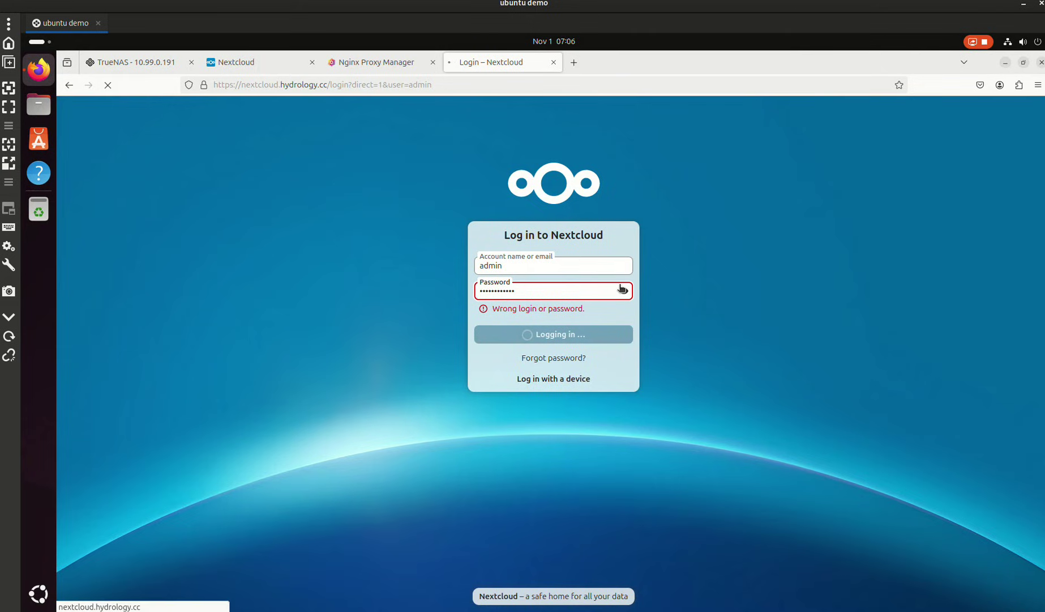